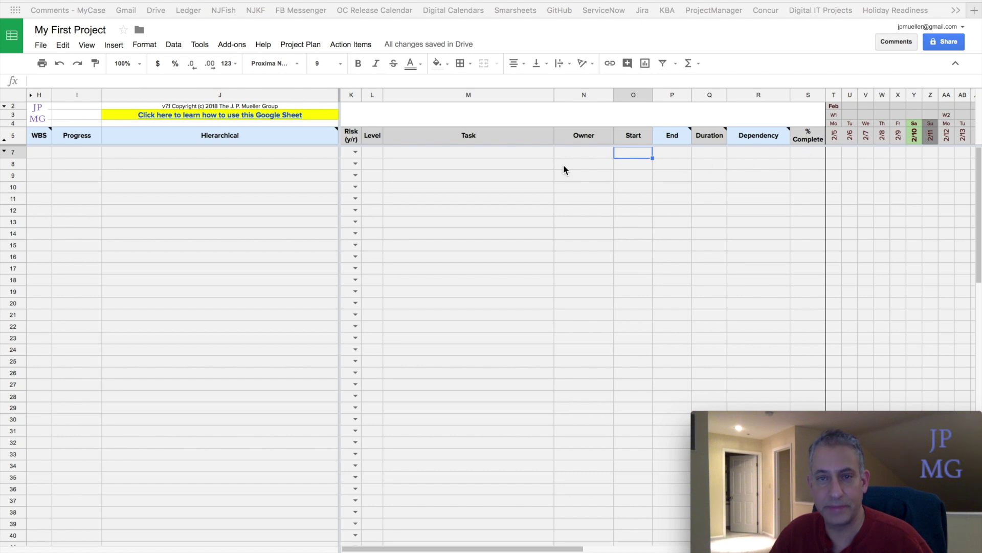
# - Enter My Little Project as the level-1 task in row 7
pyautogui.click(371, 150)
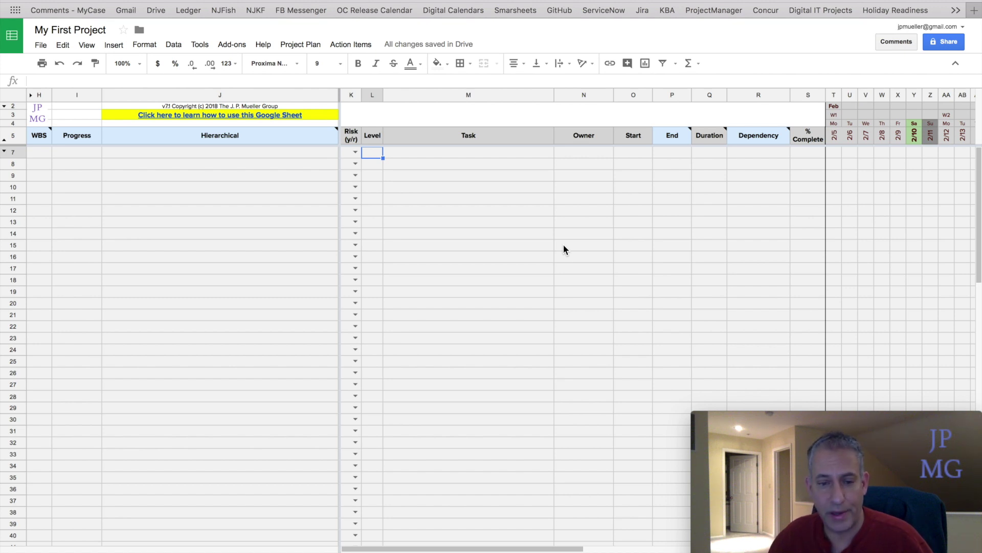
pyautogui.write('1')
pyautogui.press('Return')
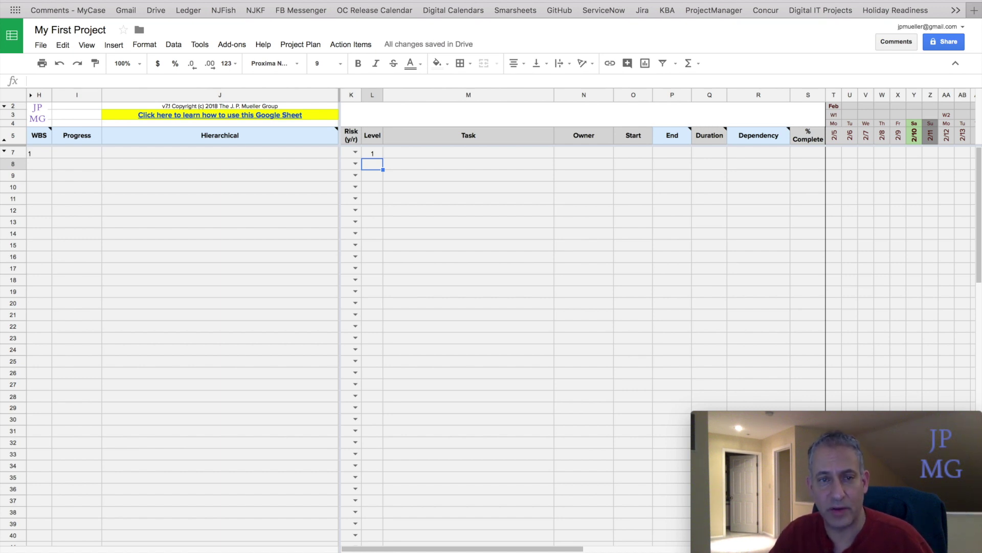
pyautogui.press('Right')
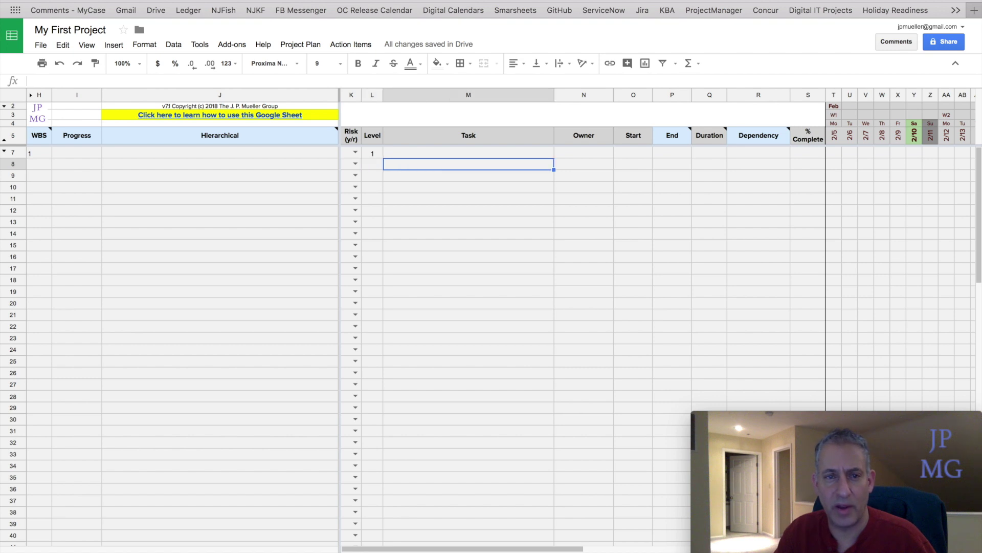
pyautogui.press('Up')
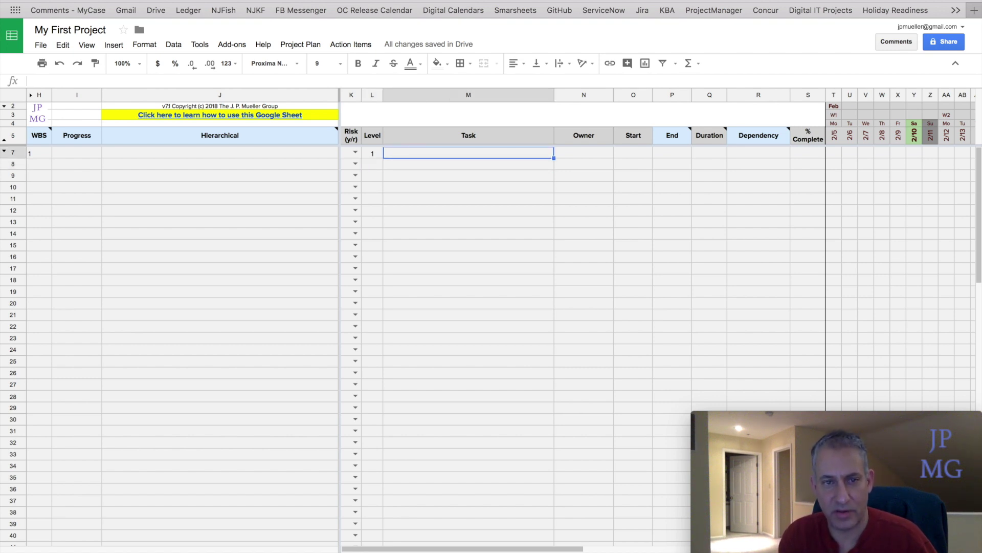
pyautogui.write('My Lit')
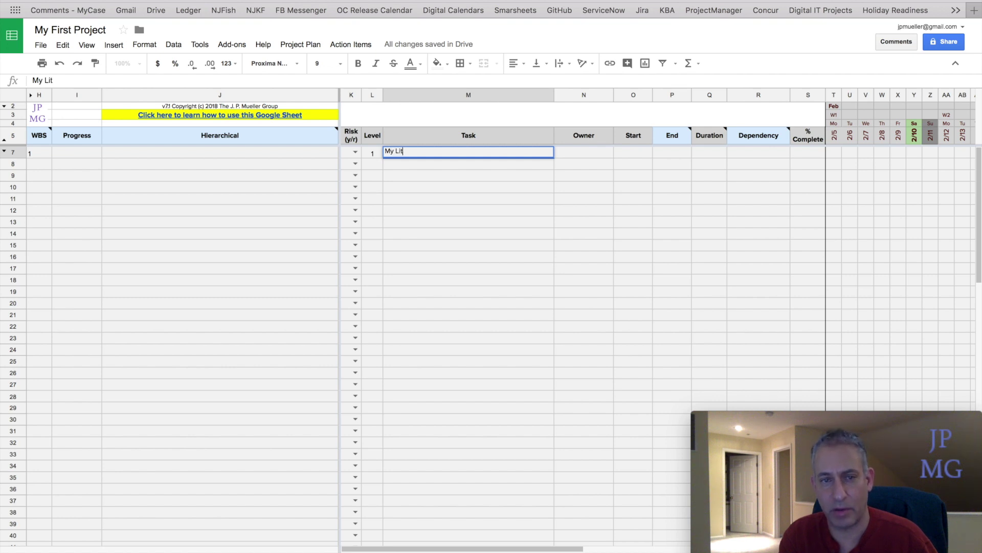
pyautogui.write('tle Project')
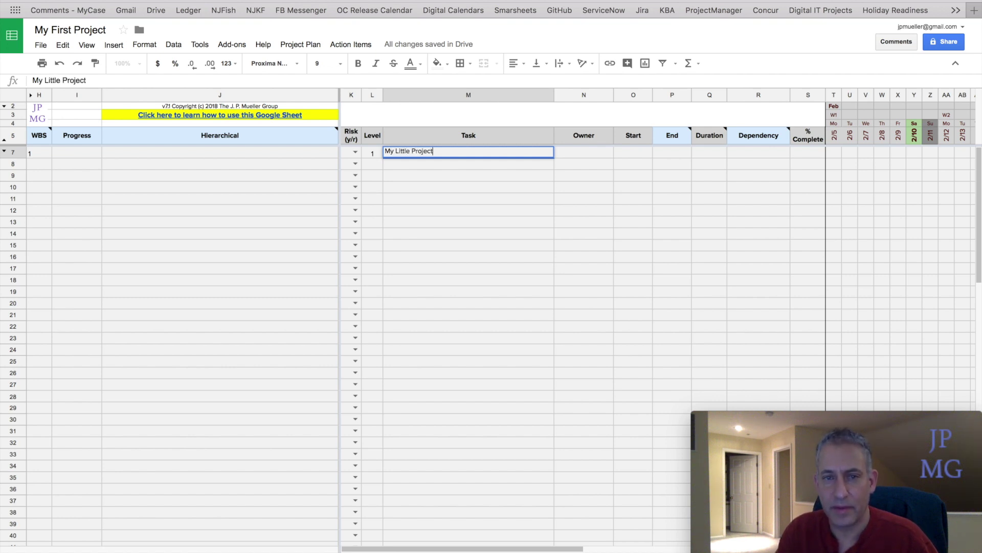
pyautogui.press('Tab')
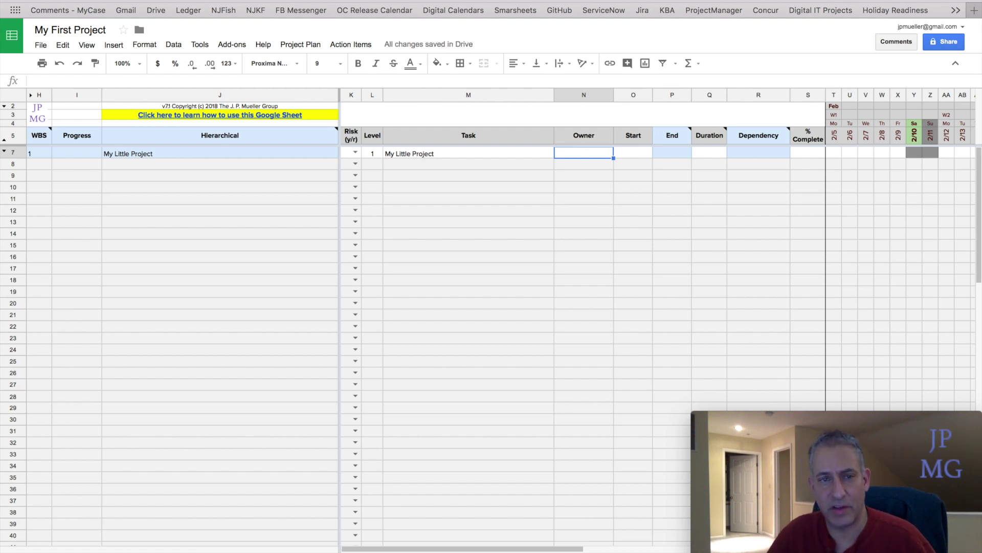
pyautogui.press('Tab')
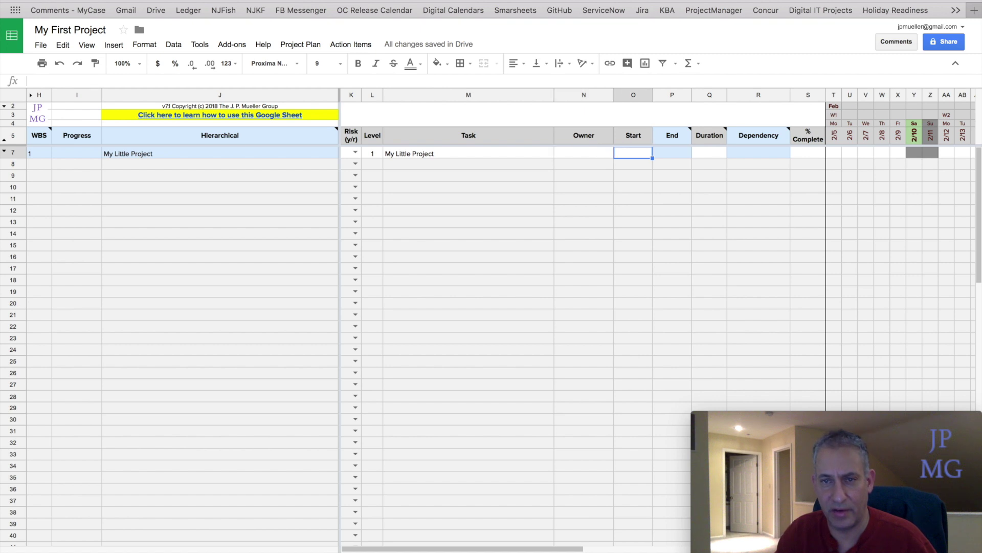
# - Add Requirements as a level-2 task in row 8 beneath it
pyautogui.press('Down')
pyautogui.press('Left')
pyautogui.press('Left')
pyautogui.press('Left')
pyautogui.write('2')
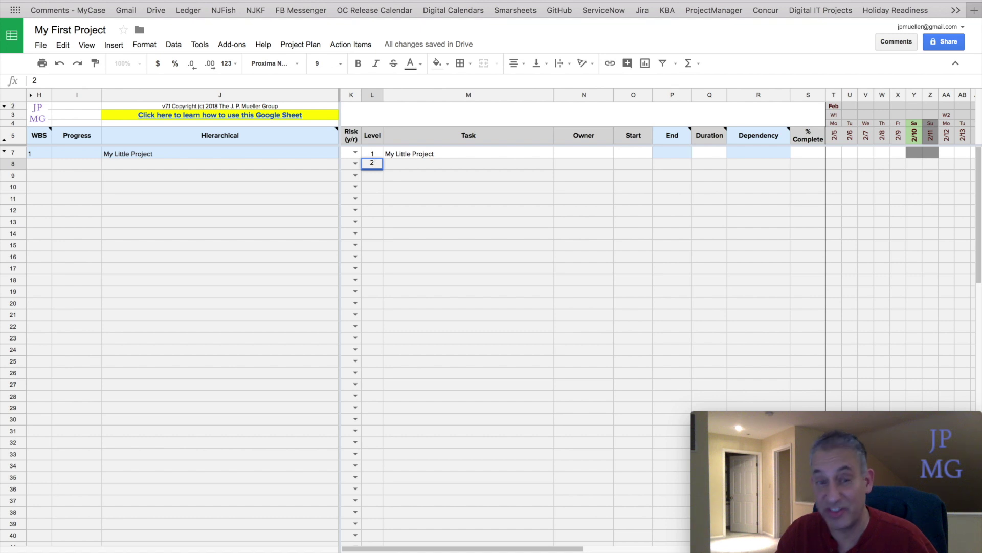
pyautogui.press('Tab')
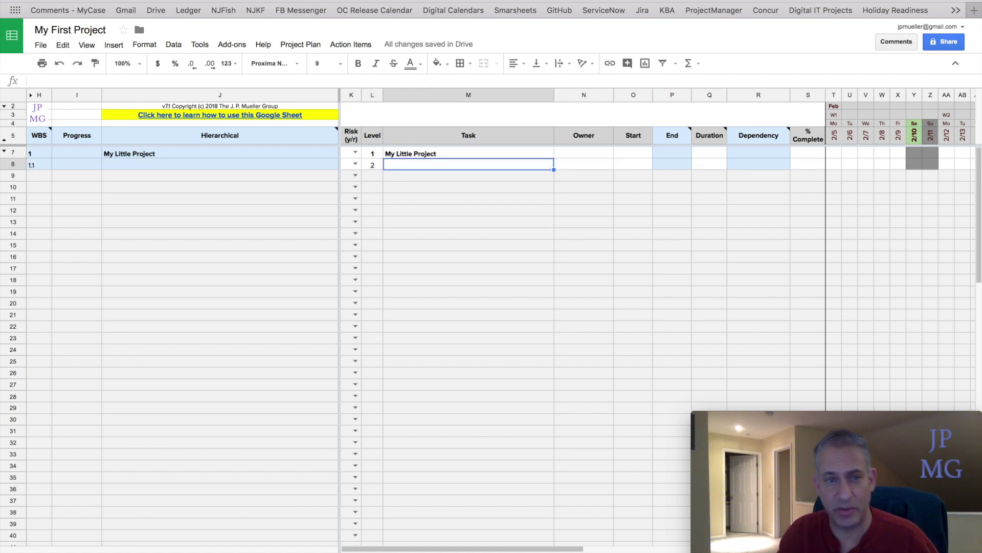
pyautogui.write('Requirements')
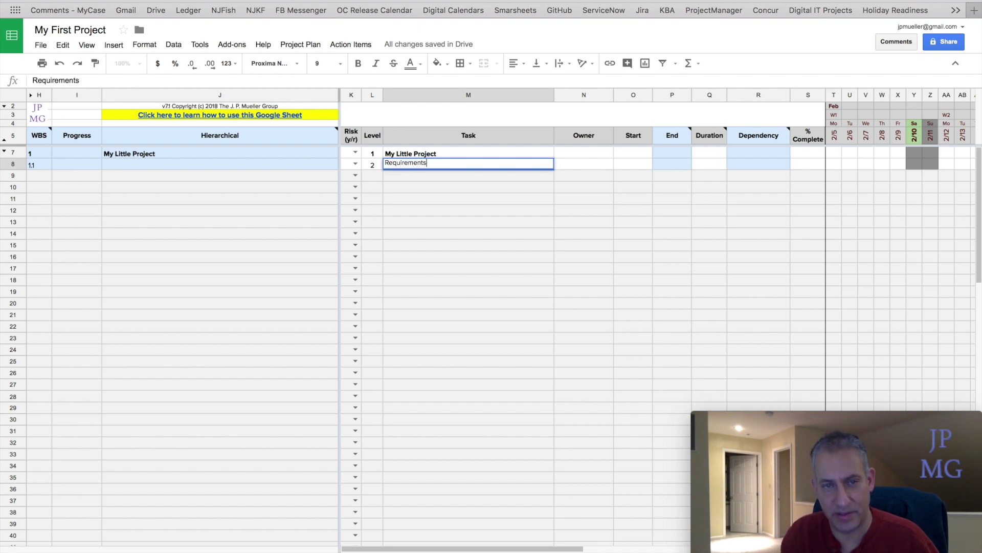
pyautogui.press('Return')
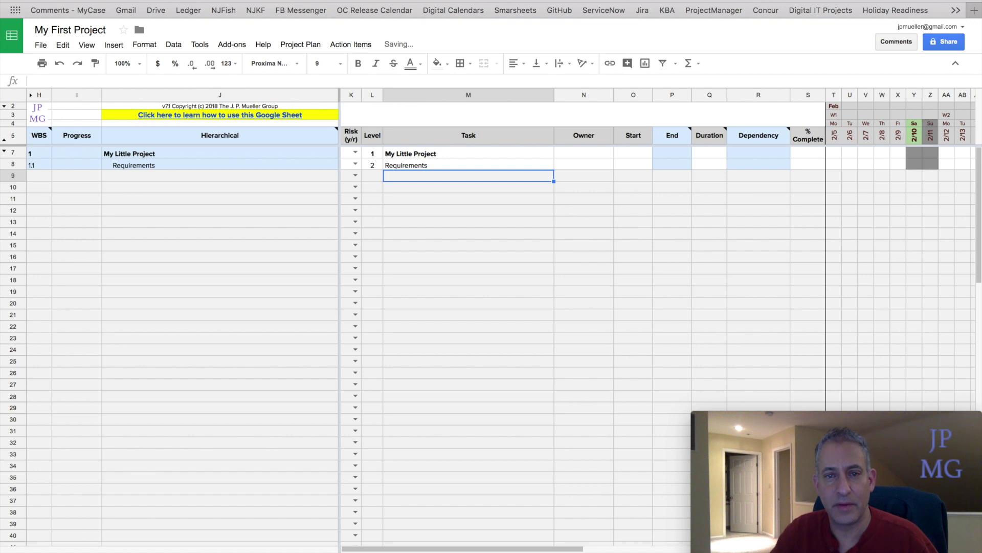
pyautogui.click(468, 165)
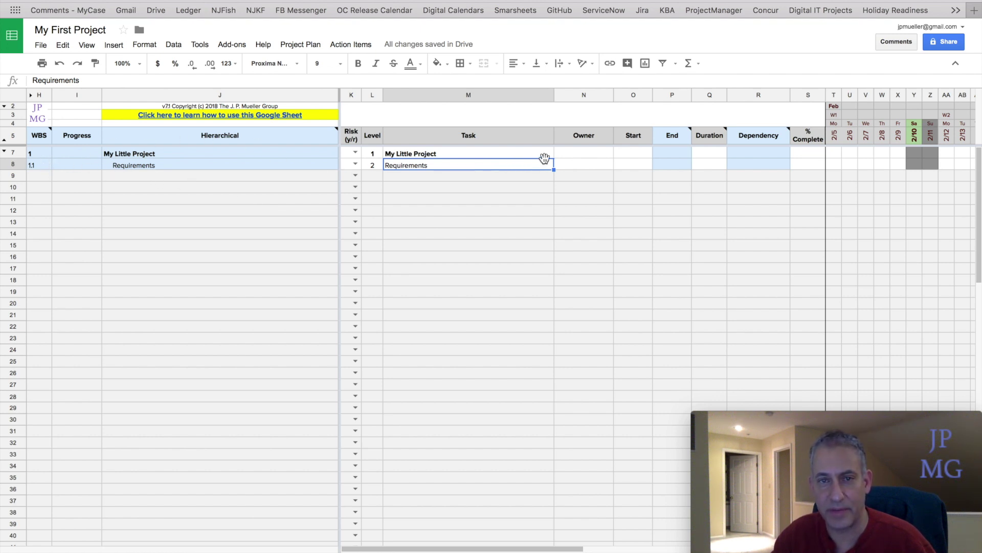
pyautogui.click(572, 169)
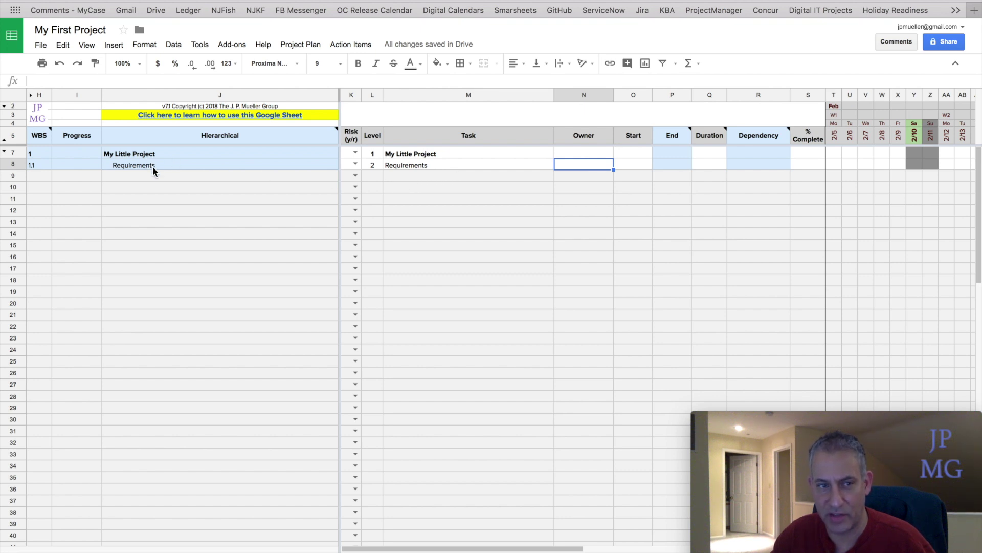
pyautogui.click(376, 174)
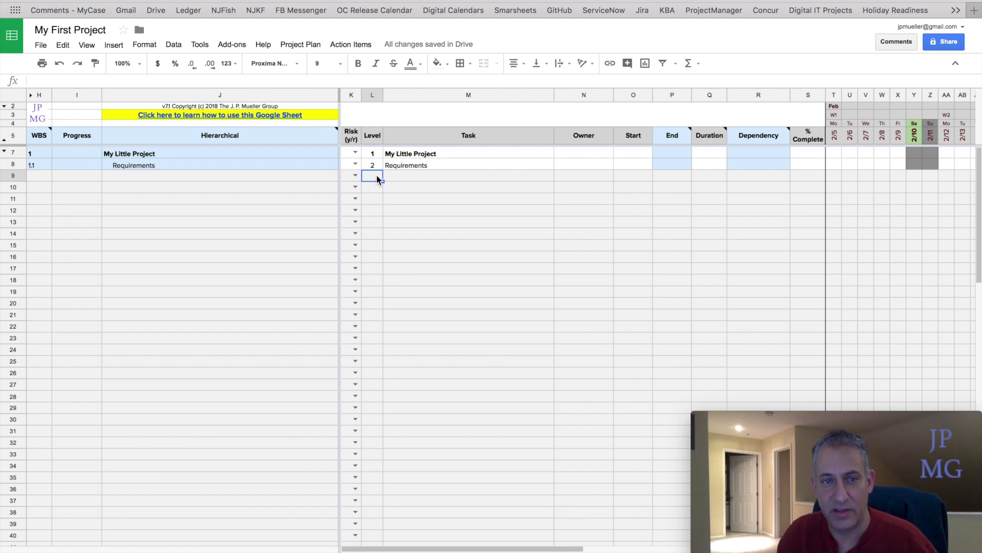
# - Add Interview Stakeholders as a level-3 task in row 9 and fill in its owner
pyautogui.write('3')
pyautogui.press('Tab')
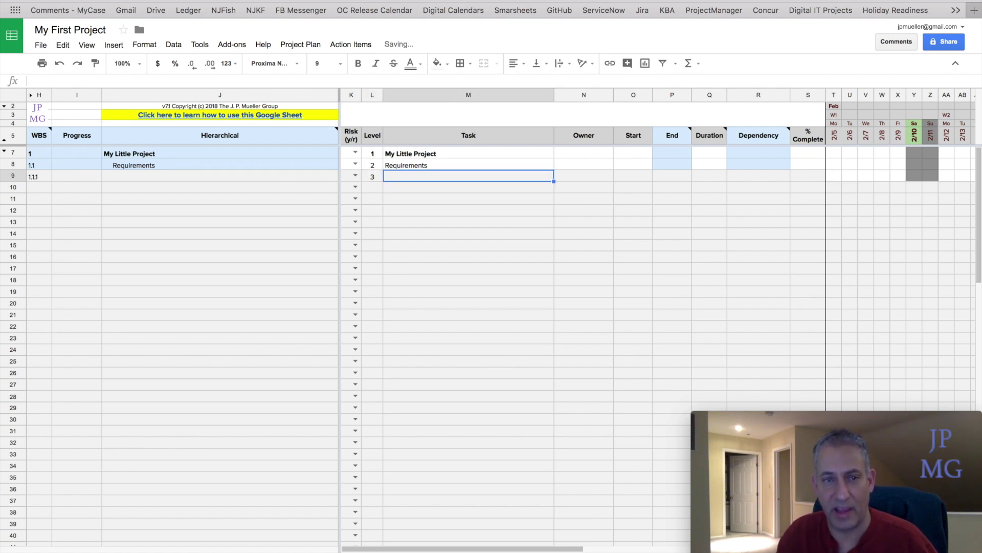
pyautogui.write('Inter')
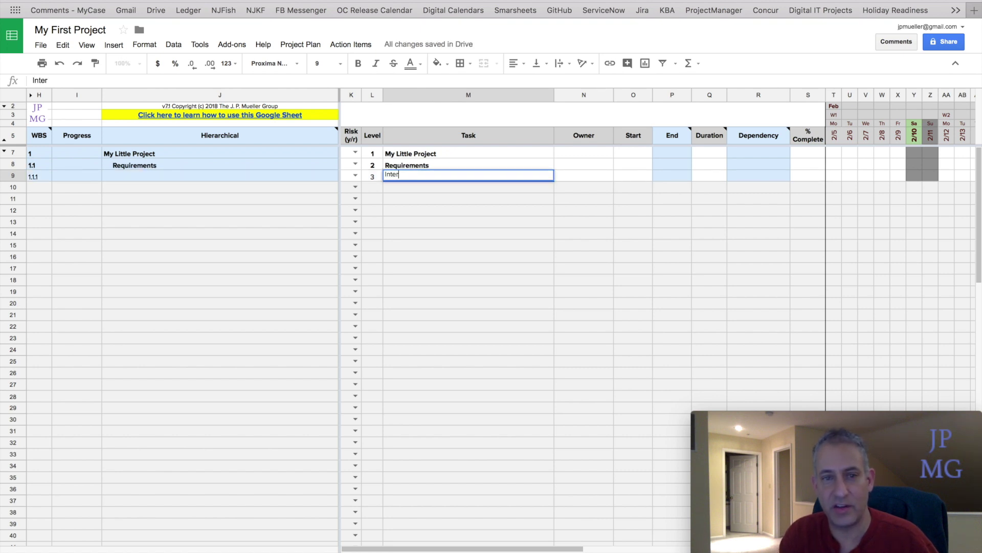
pyautogui.write('view Sta')
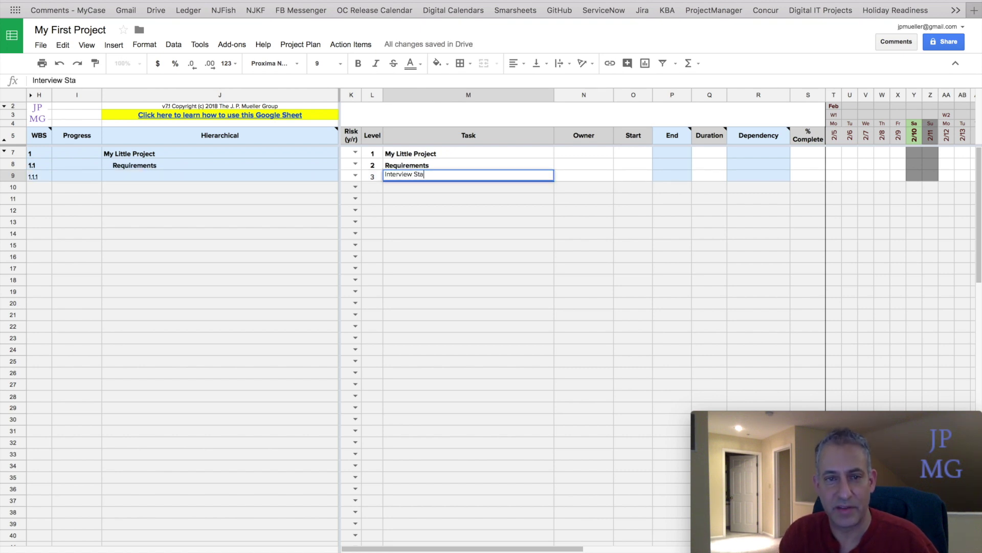
pyautogui.write('keholders')
pyautogui.press('Return')
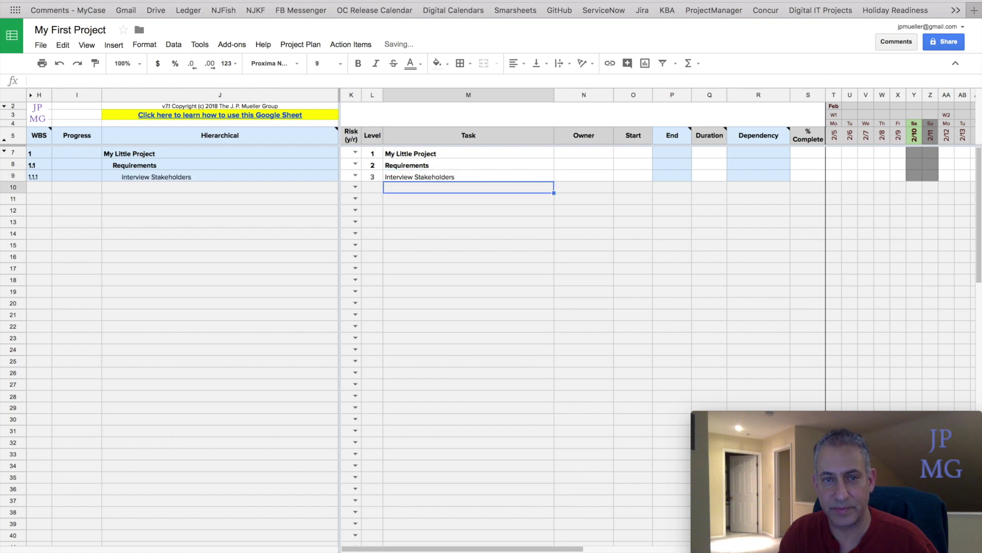
pyautogui.press('Right')
pyautogui.press('Up')
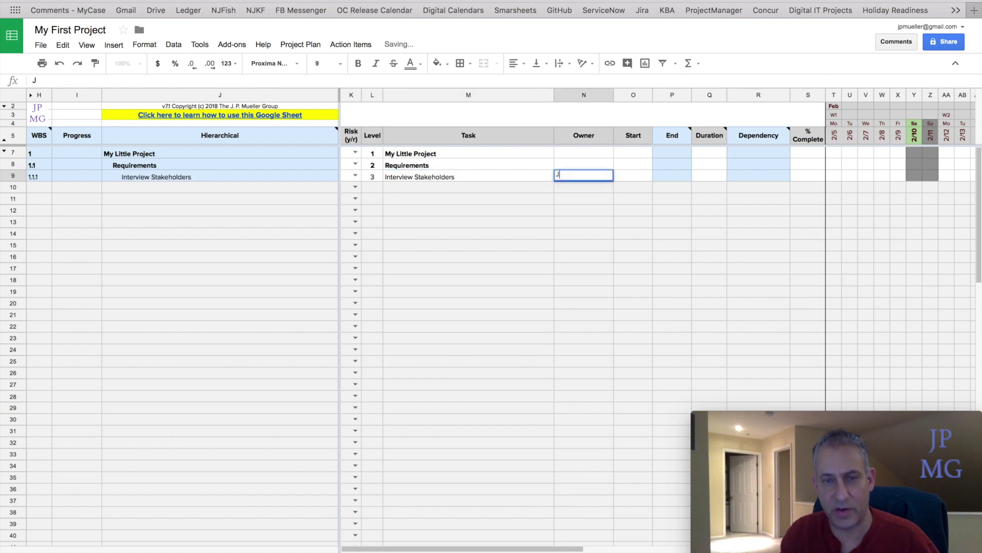
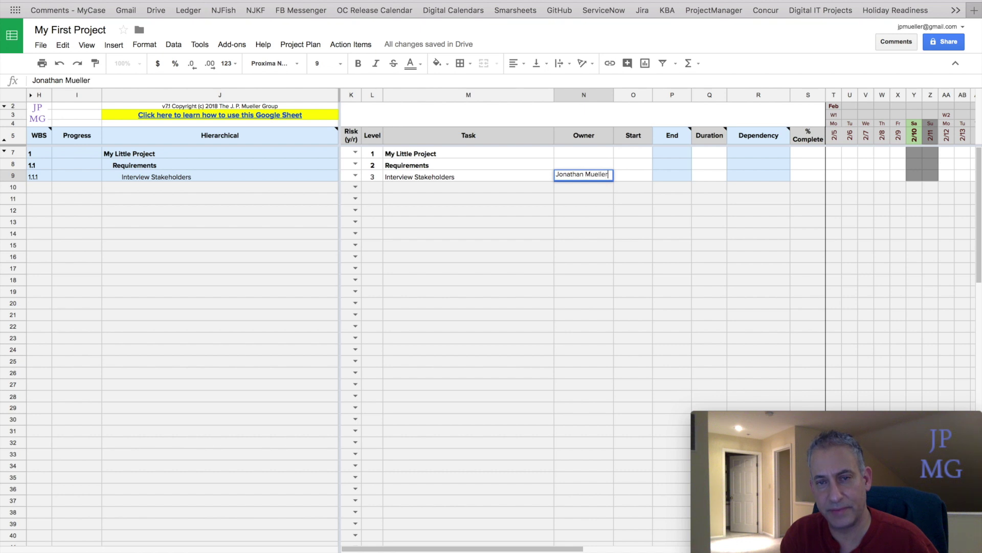
pyautogui.press('Tab')
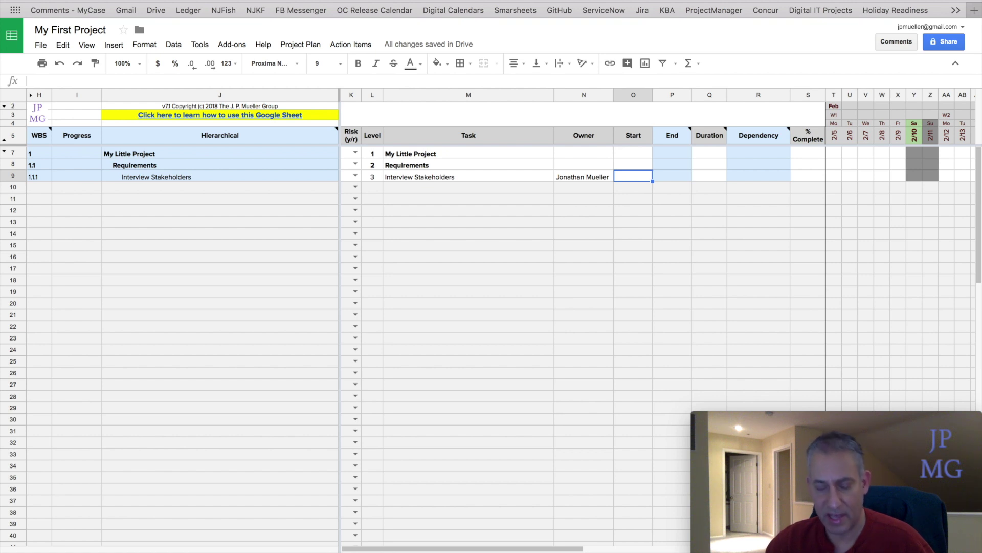
# - Set the Interview Stakeholders start date to 2/10/18
pyautogui.write('=today')
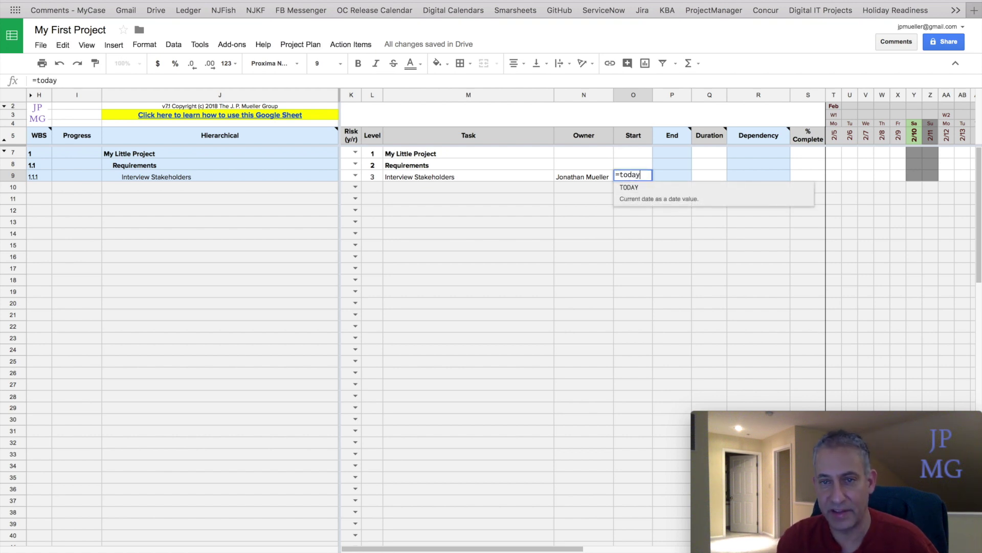
pyautogui.write('()')
pyautogui.press('Return')
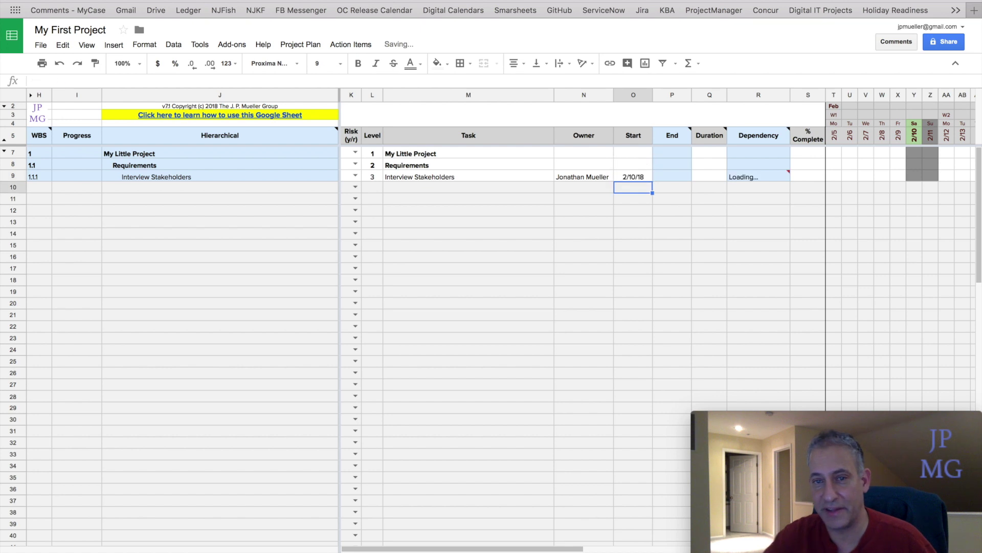
pyautogui.click(633, 177)
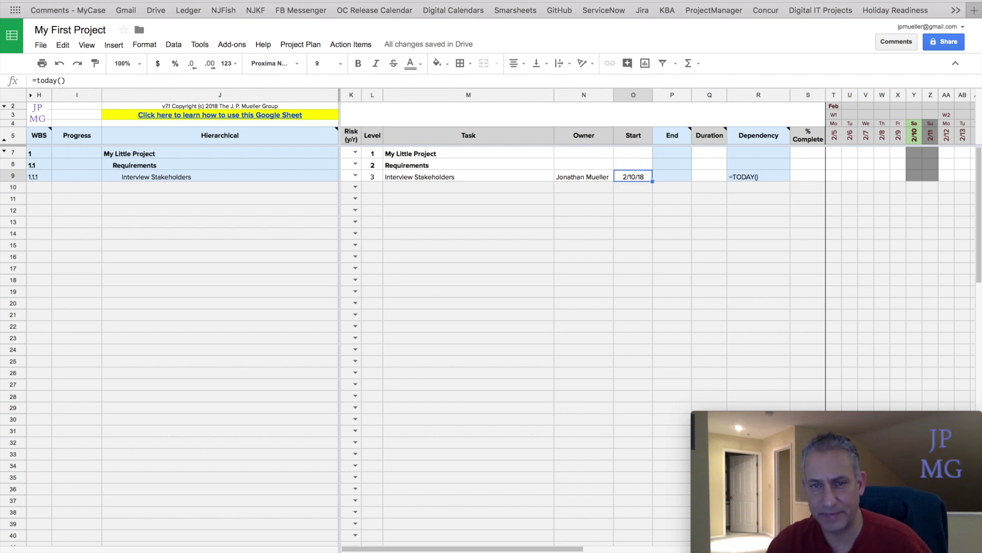
pyautogui.write('2/10')
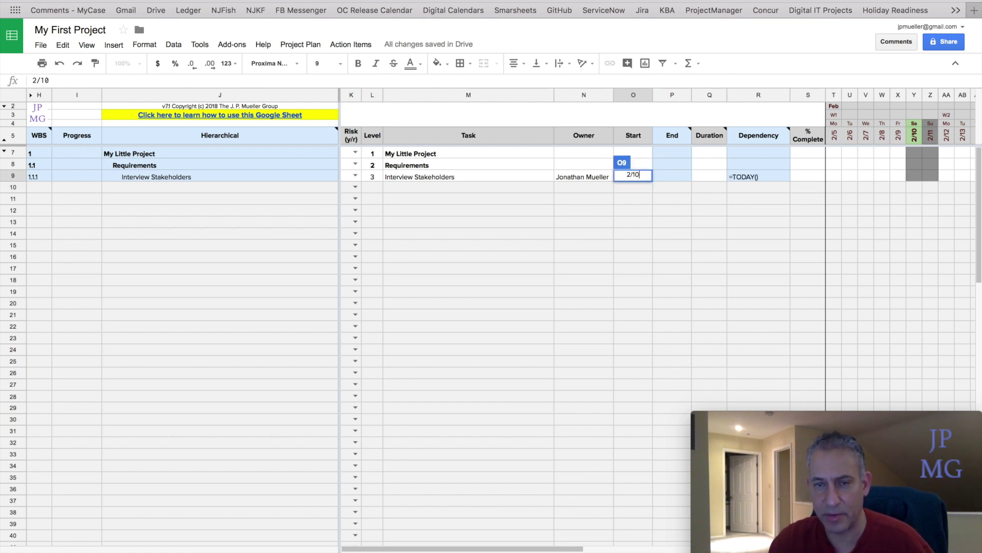
pyautogui.write('/18')
pyautogui.press('Return')
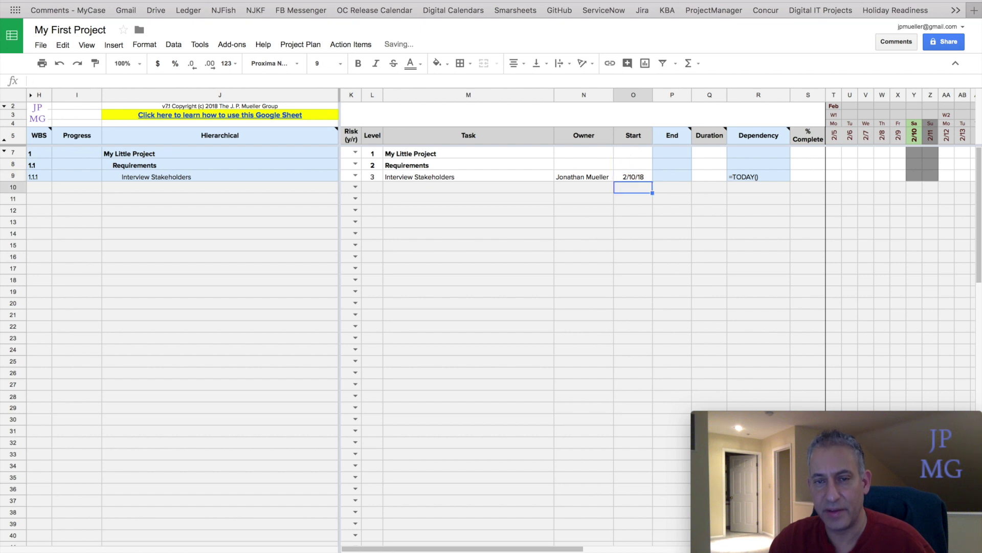
pyautogui.click(632, 177)
# - Enter a 1 week duration for Interview Stakeholders, giving a 2/16/18 end date
pyautogui.press('Tab')
pyautogui.press('Tab')
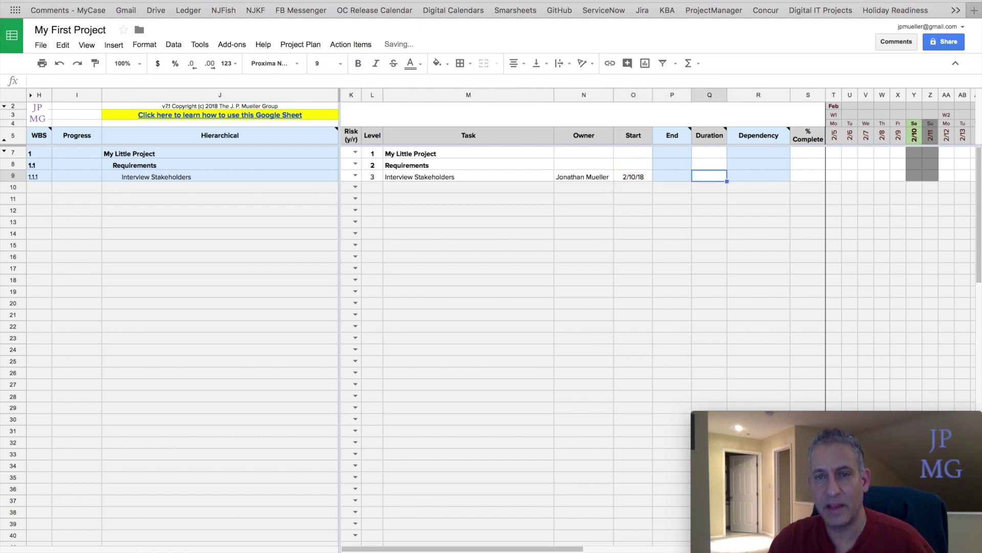
pyautogui.write('1 wk')
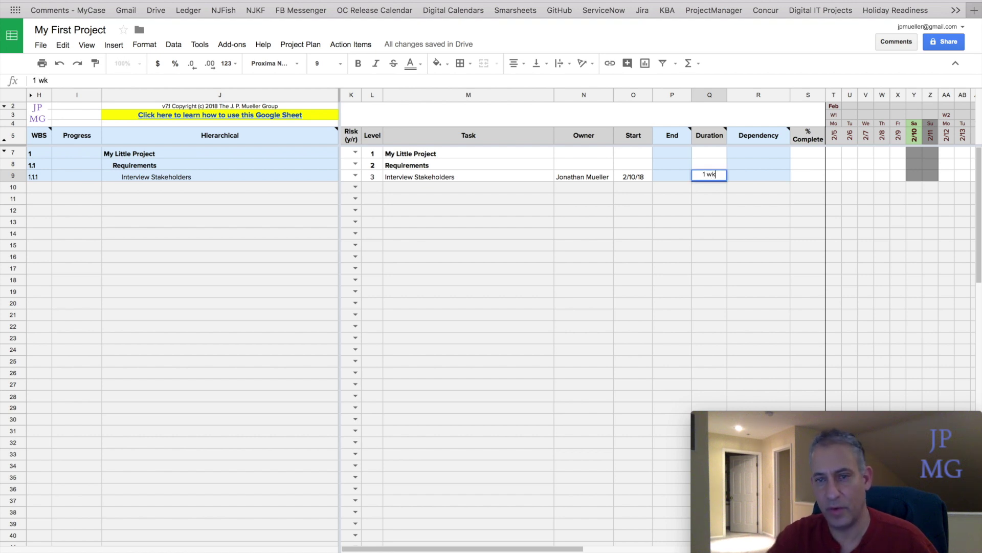
pyautogui.press('Return')
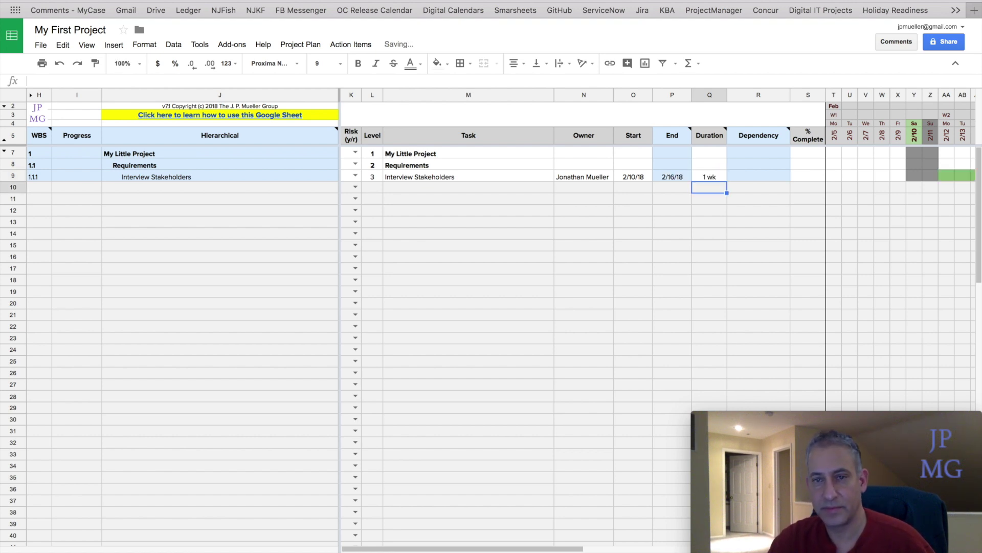
pyautogui.press('Up')
pyautogui.press('Left')
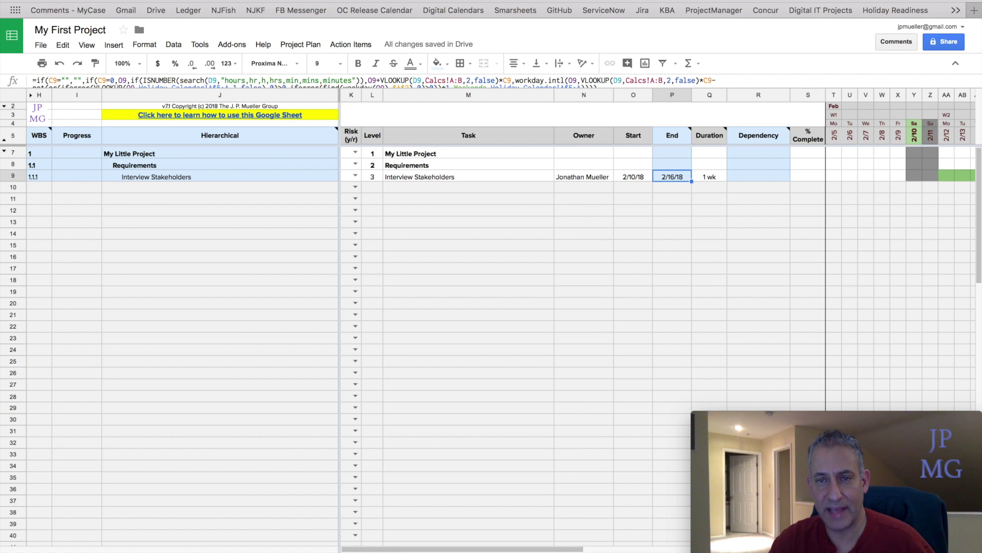
pyautogui.click(709, 176)
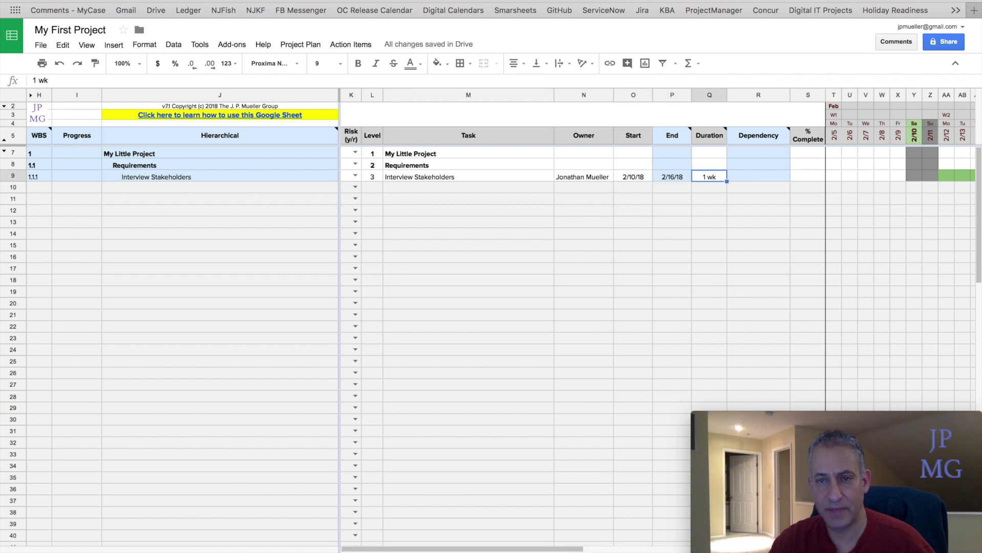
pyautogui.write('2')
pyautogui.press('BackSpace')
pyautogui.write('1 wks')
pyautogui.press('Return')
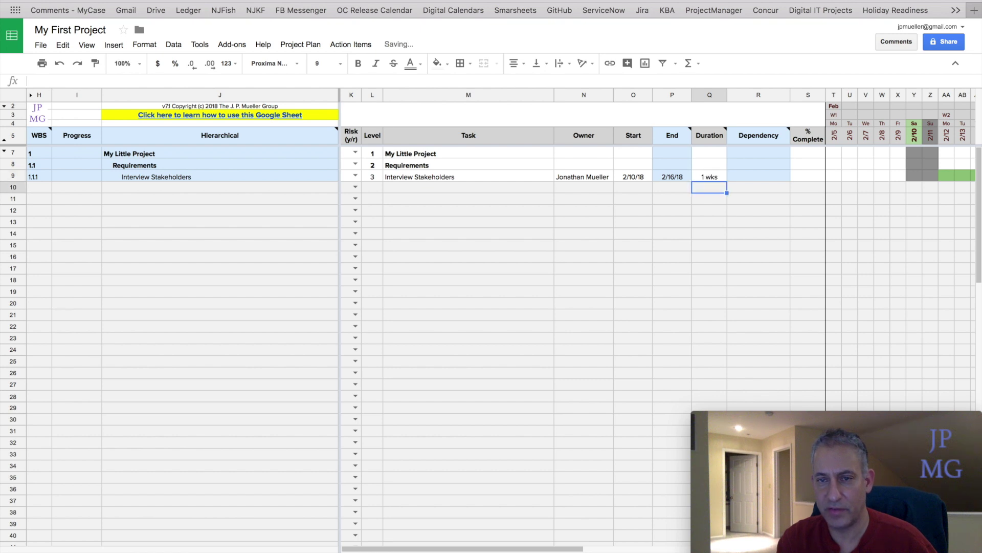
pyautogui.click(709, 176)
pyautogui.write('1 week')
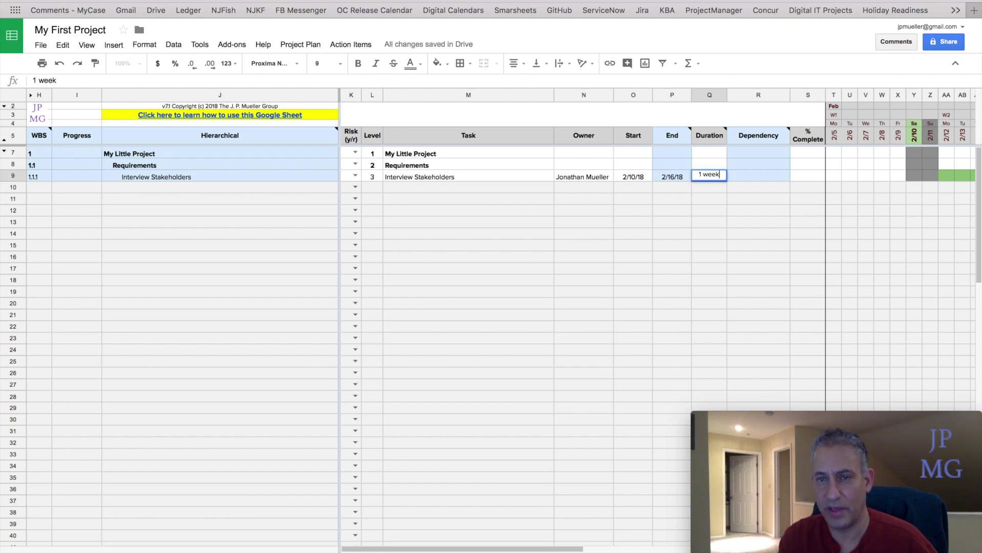
pyautogui.press('Return')
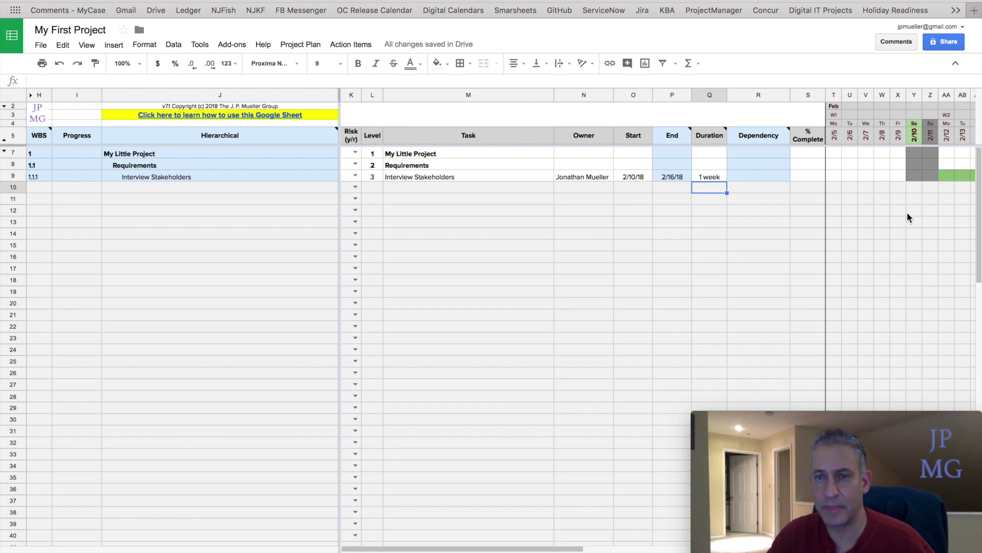
pyautogui.hscroll(5, 908, 213)
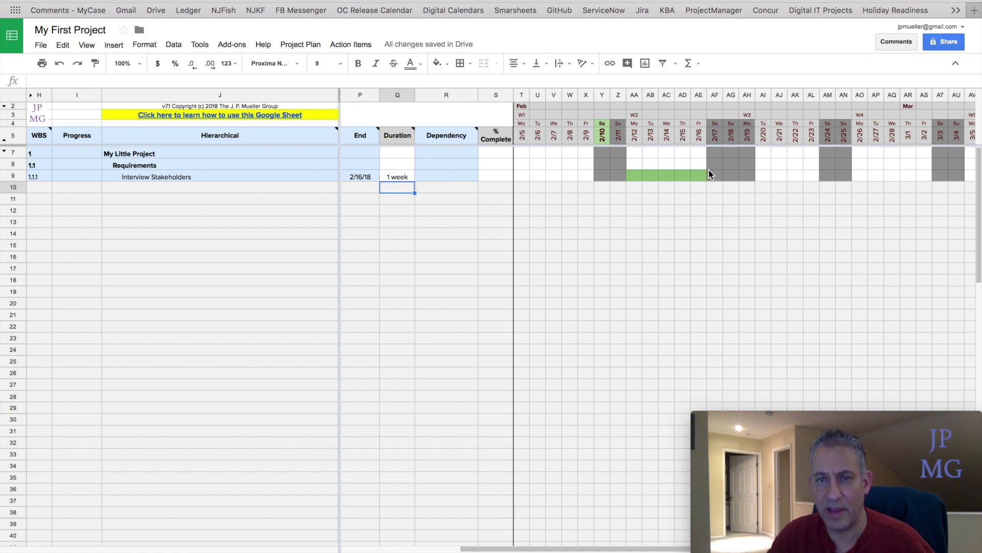
pyautogui.click(370, 180)
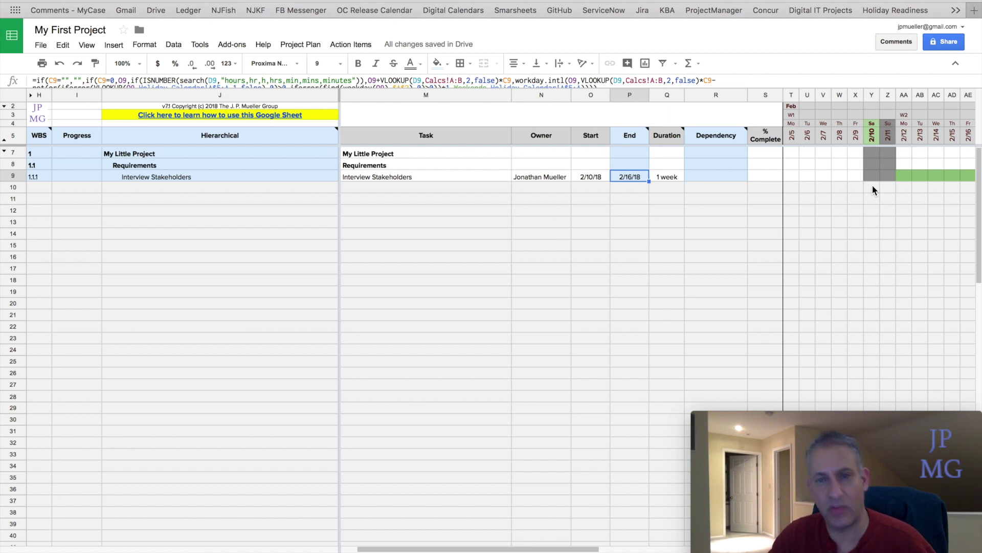
pyautogui.click(377, 192)
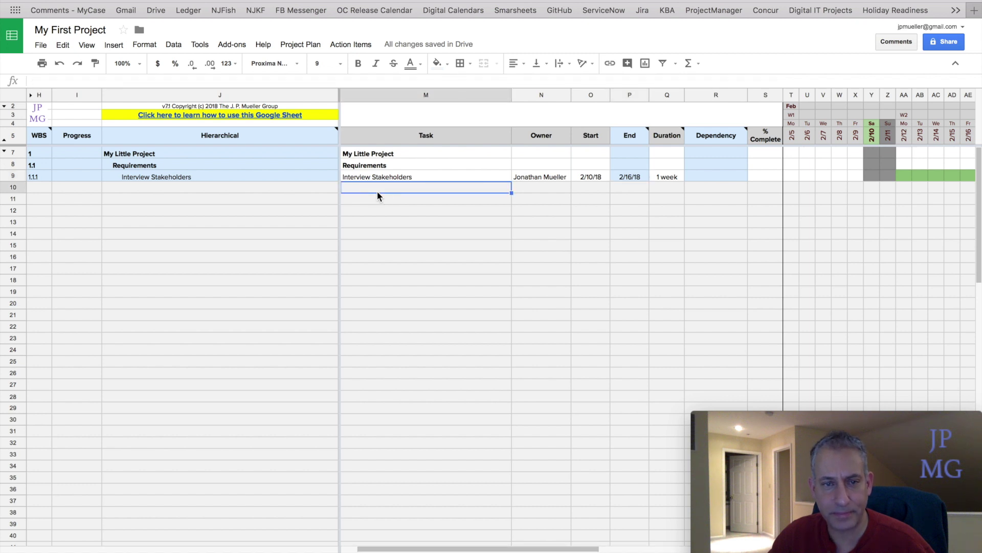
pyautogui.click(374, 190)
# - Add level-3 task Write Requirements with its owner and start date =P9+1
pyautogui.write('3')
pyautogui.press('Tab')
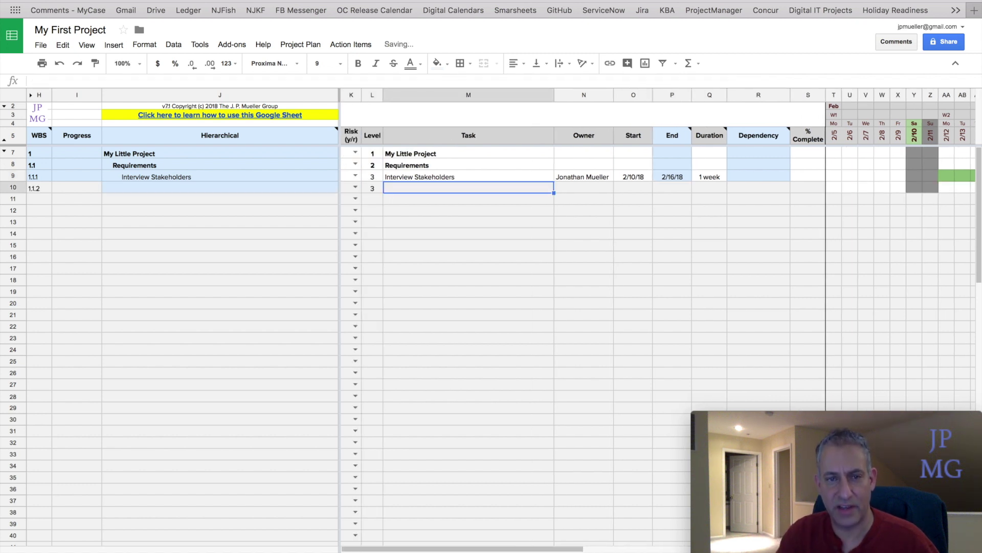
pyautogui.write('Write')
pyautogui.write('R')
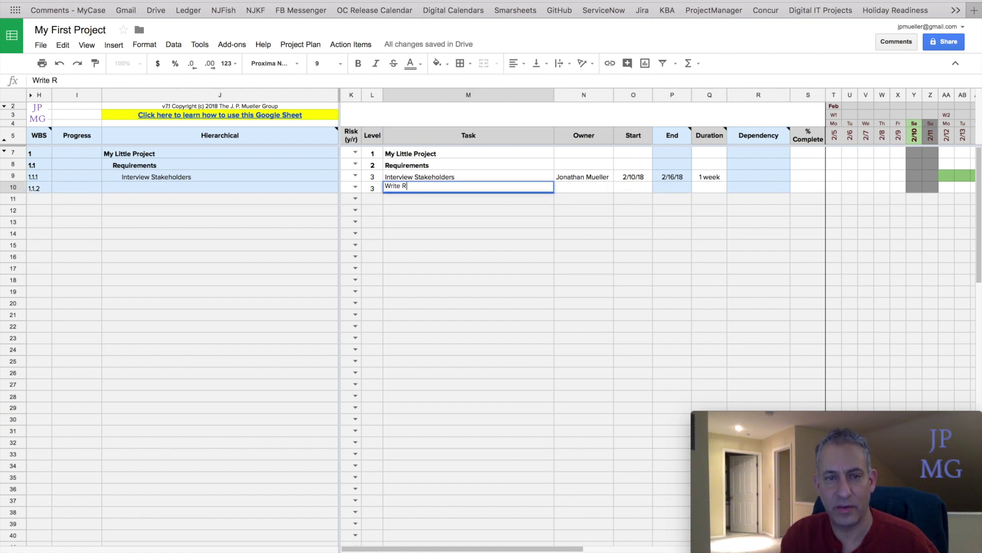
pyautogui.write('equirements')
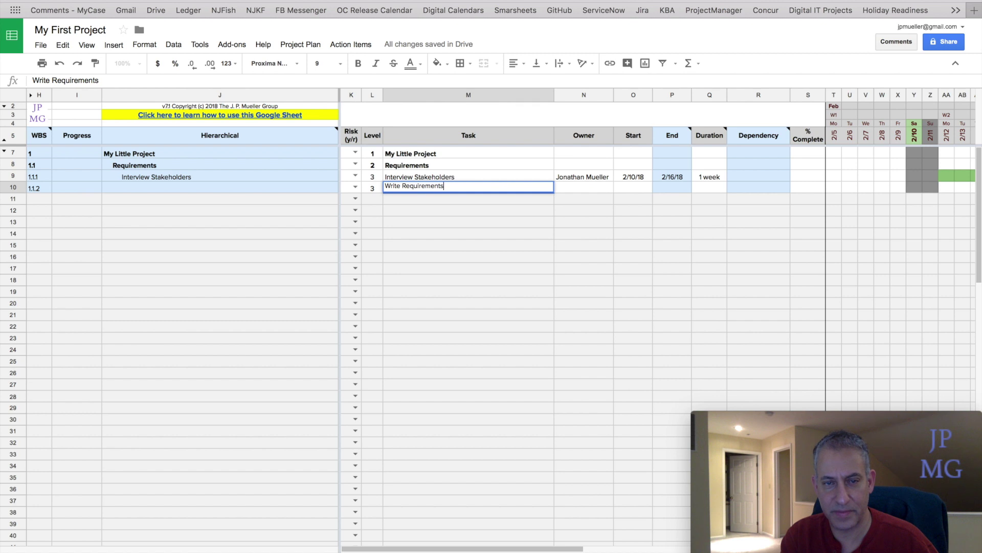
pyautogui.press('Tab')
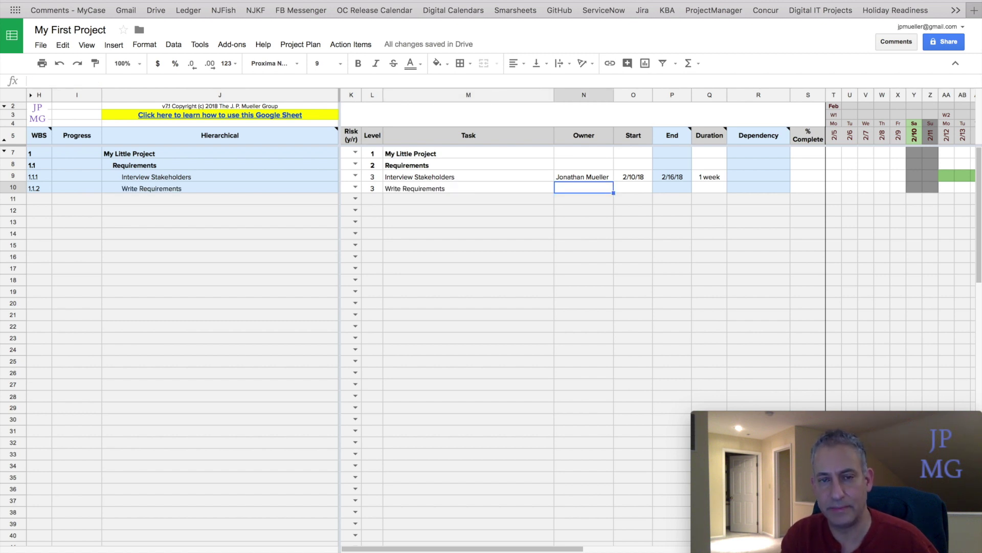
pyautogui.press('Tab')
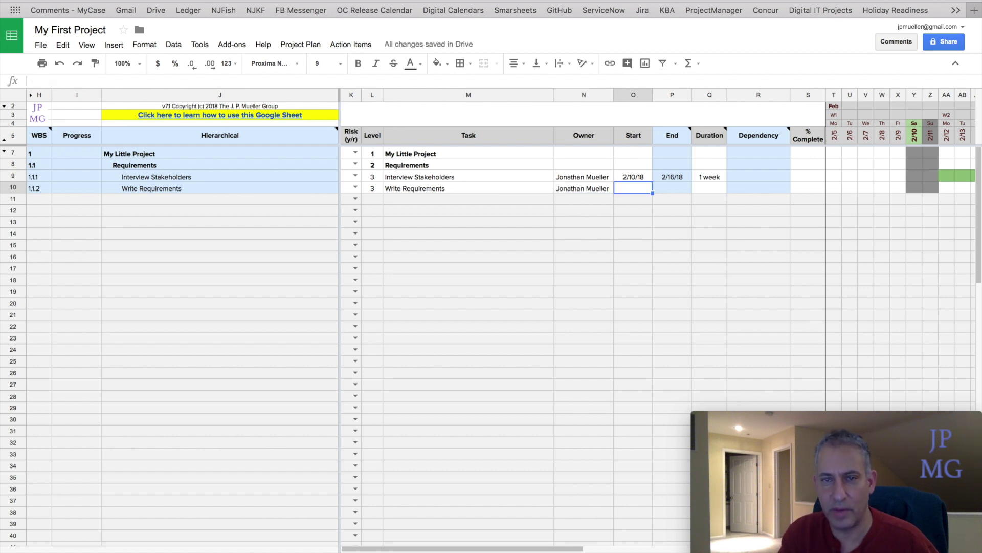
pyautogui.write('=P9')
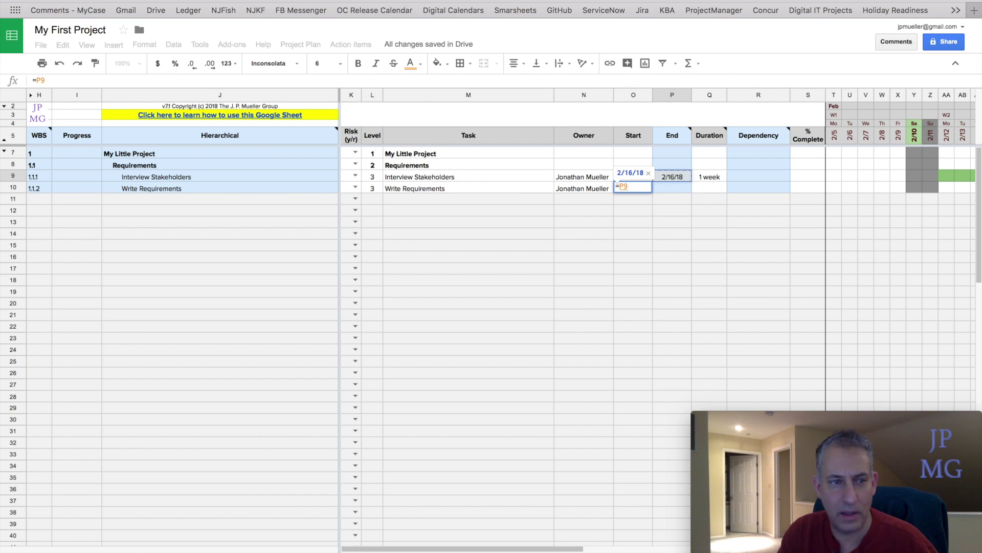
pyautogui.write('+')
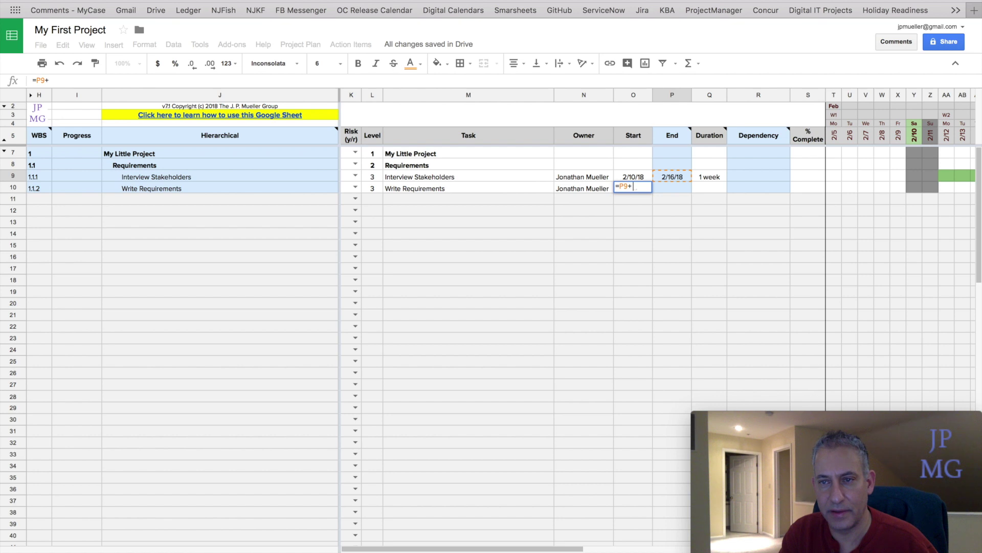
pyautogui.write('1')
pyautogui.press('Return')
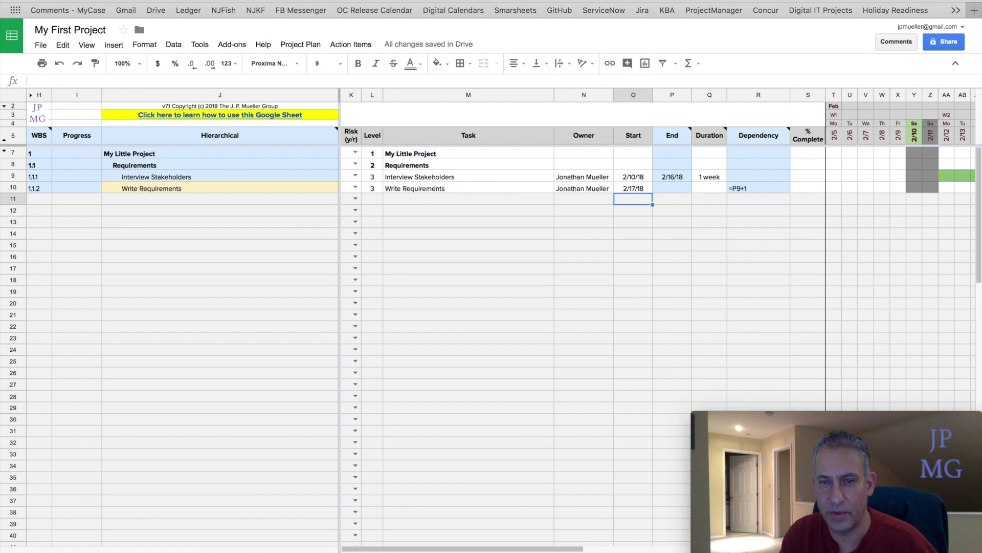
pyautogui.click(633, 189)
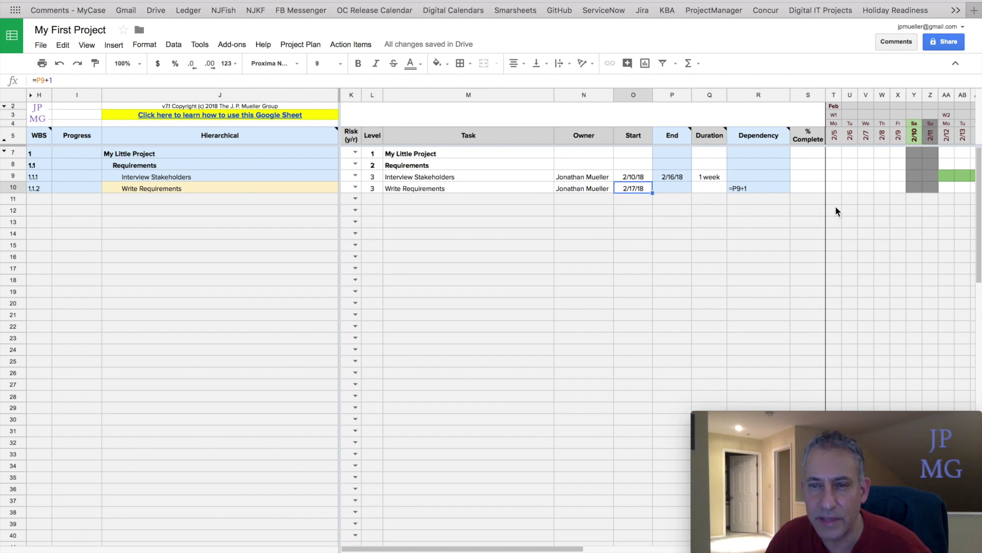
# - Set the Write Requirements duration to 2 days, ending 2/21/18
pyautogui.click(708, 190)
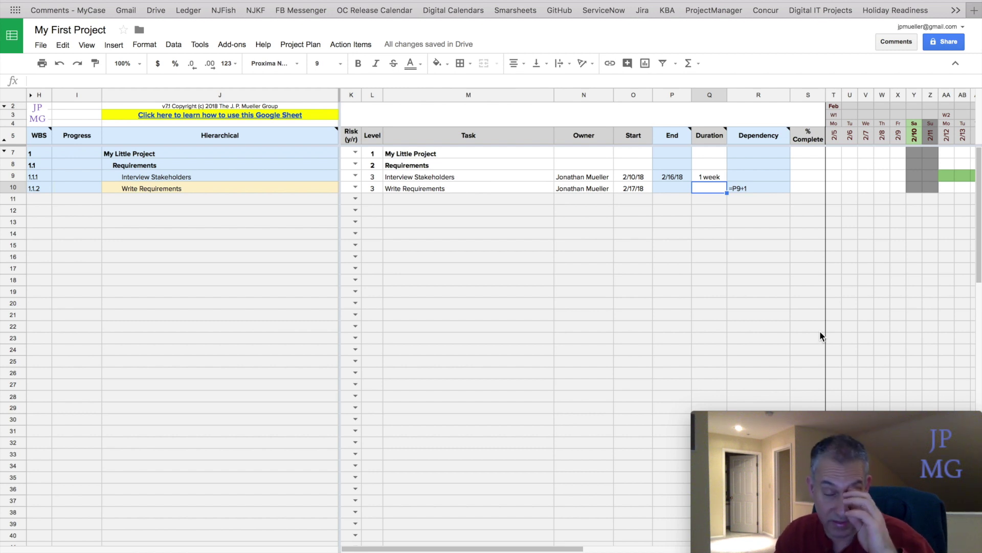
pyautogui.write('2 dy')
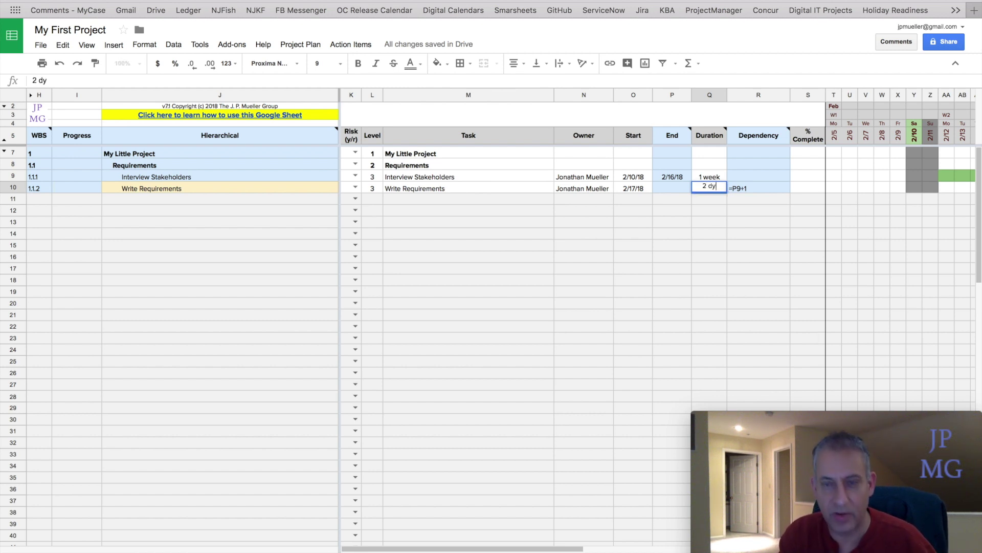
pyautogui.press('Return')
pyautogui.press('Up')
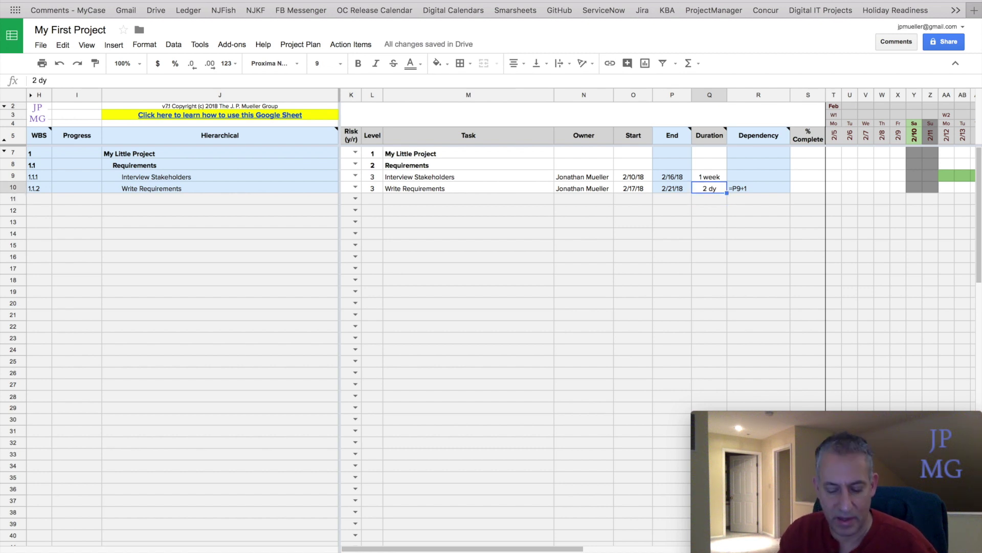
pyautogui.press('Return')
pyautogui.write('s')
pyautogui.press('Return')
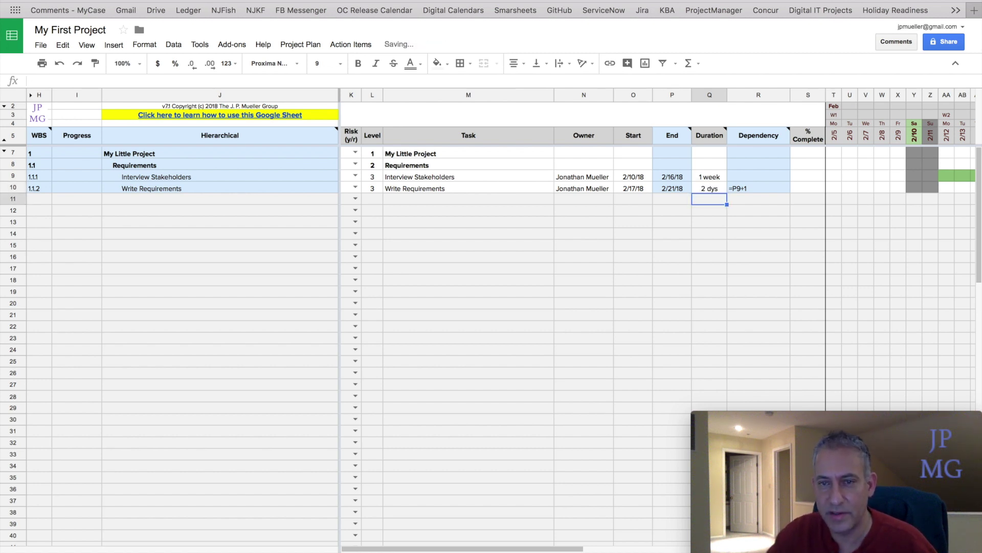
pyautogui.press('Up')
pyautogui.press('Return')
pyautogui.press('Left')
pyautogui.press('Left')
pyautogui.write('a')
pyautogui.press('Return')
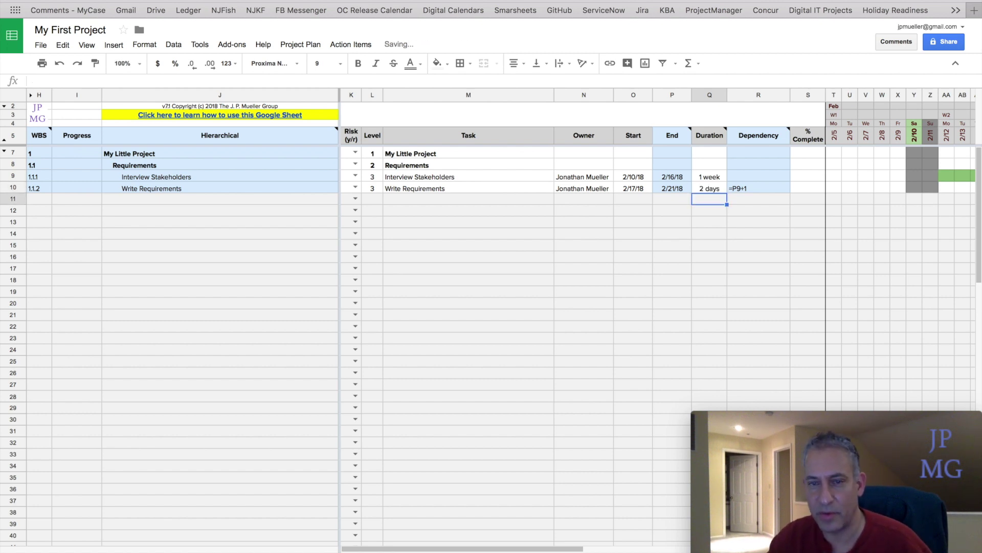
pyautogui.click(709, 188)
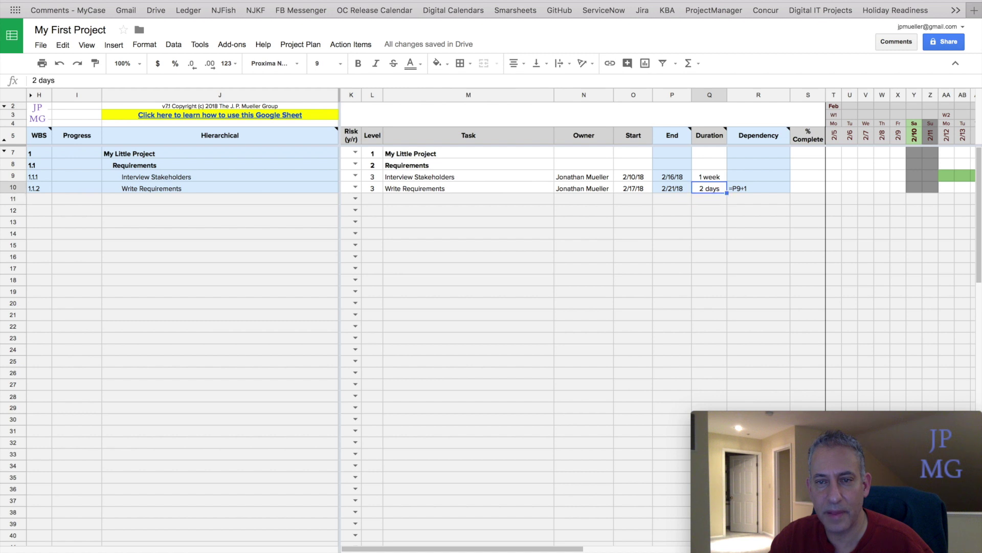
pyautogui.click(672, 188)
pyautogui.click(671, 199)
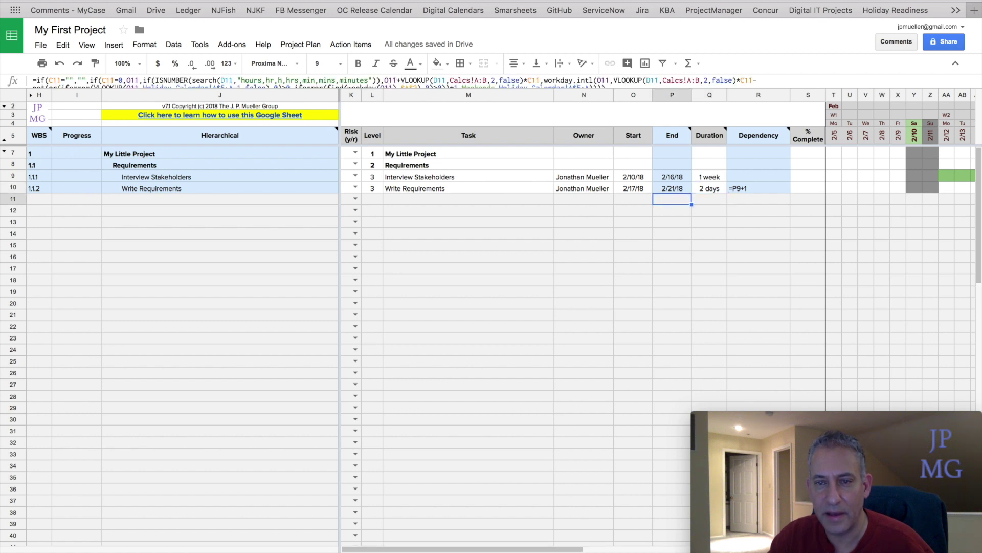
pyautogui.click(709, 199)
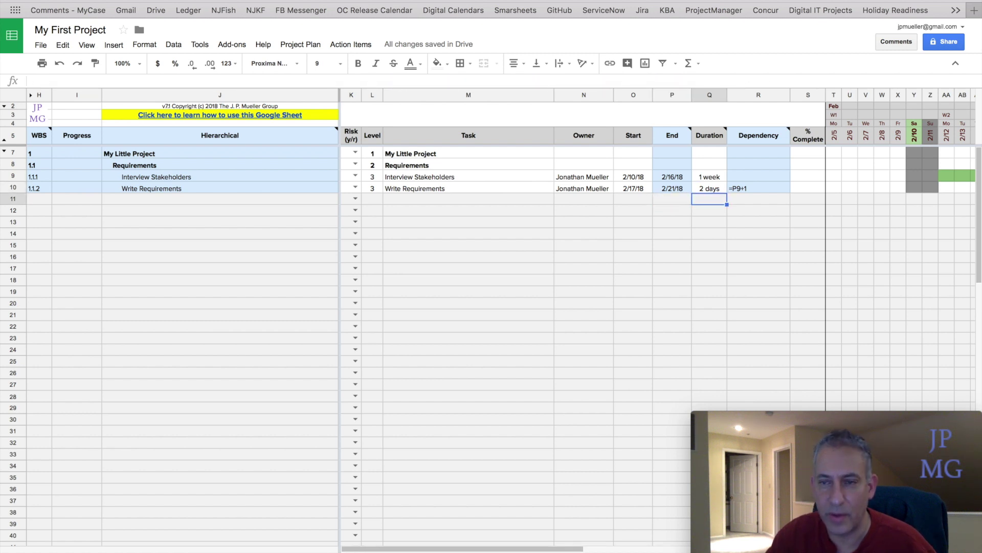
pyautogui.hscroll(5, 934, 312)
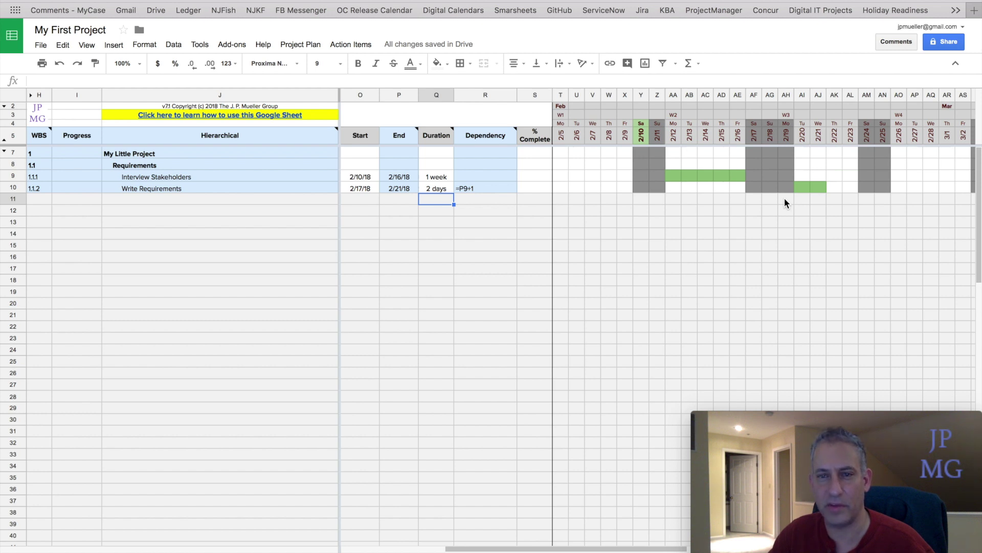
pyautogui.hscroll(-5, 785, 199)
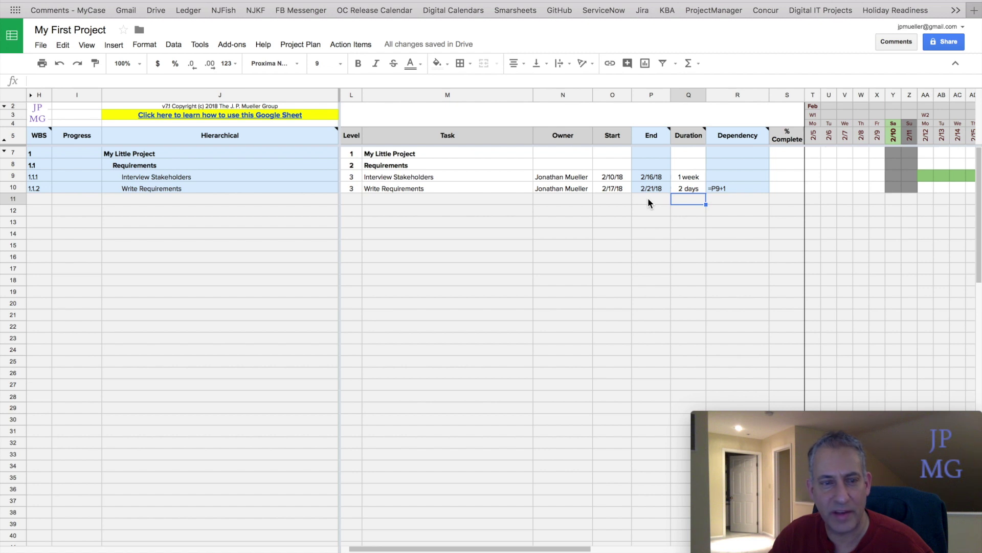
pyautogui.hscroll(-1, 452, 206)
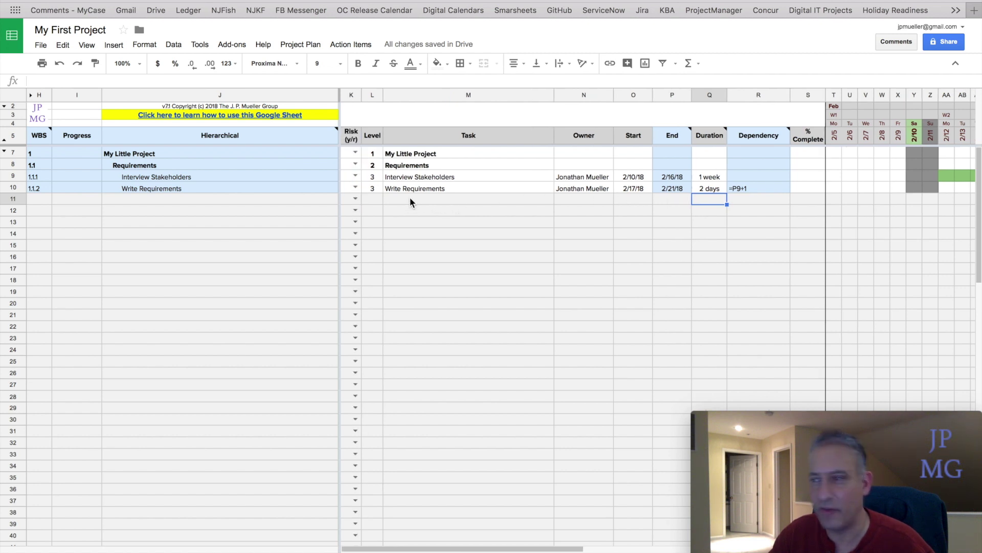
# - Add Development as a level-2 task in row 11
pyautogui.click(373, 204)
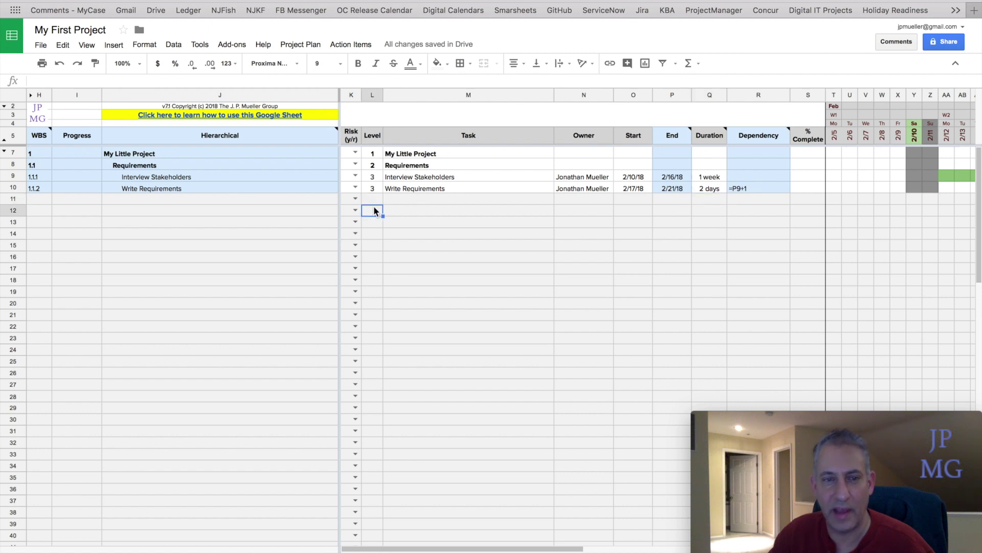
pyautogui.write('2')
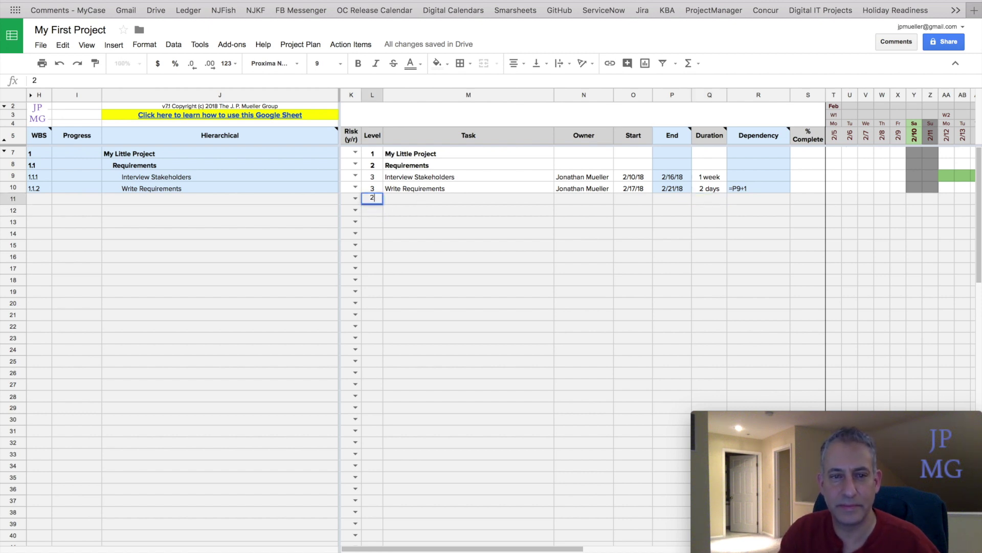
pyautogui.press('Tab')
pyautogui.write('Development')
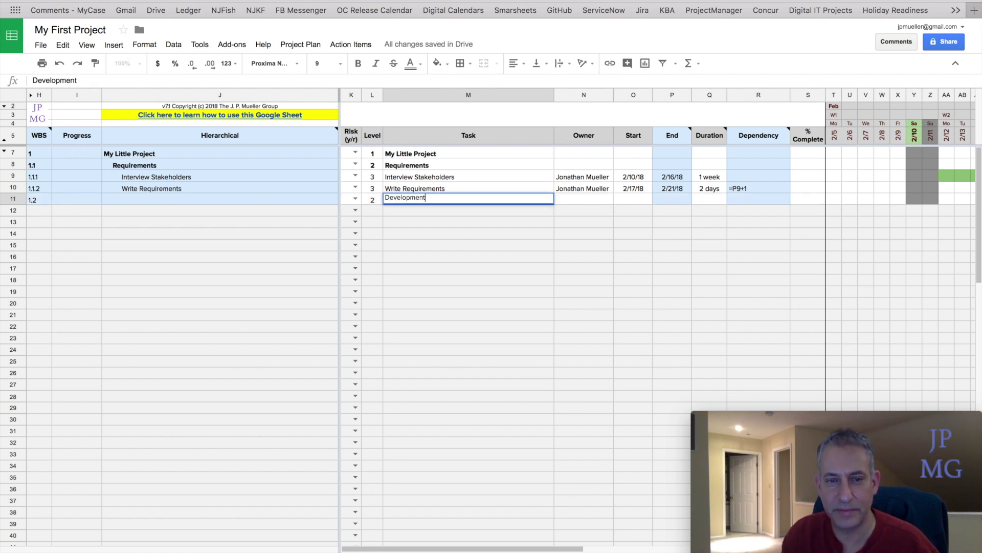
pyautogui.press('Return')
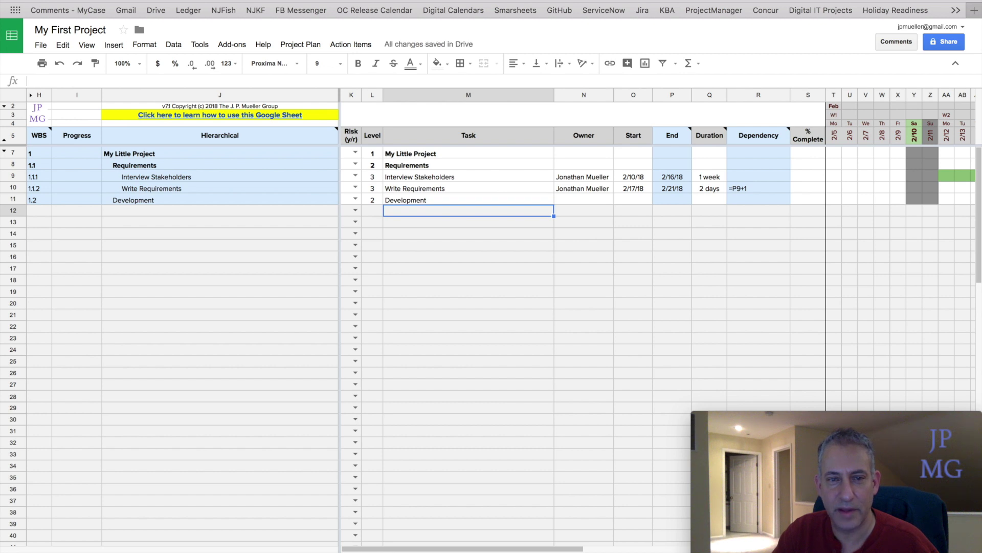
# - Set level 3 for the new subtask in row 12
pyautogui.press('Up')
pyautogui.press('Right')
pyautogui.press('Right')
pyautogui.press('Left')
pyautogui.press('Left')
pyautogui.press('Down')
pyautogui.press('Left')
pyautogui.write('3')
pyautogui.press('Right')
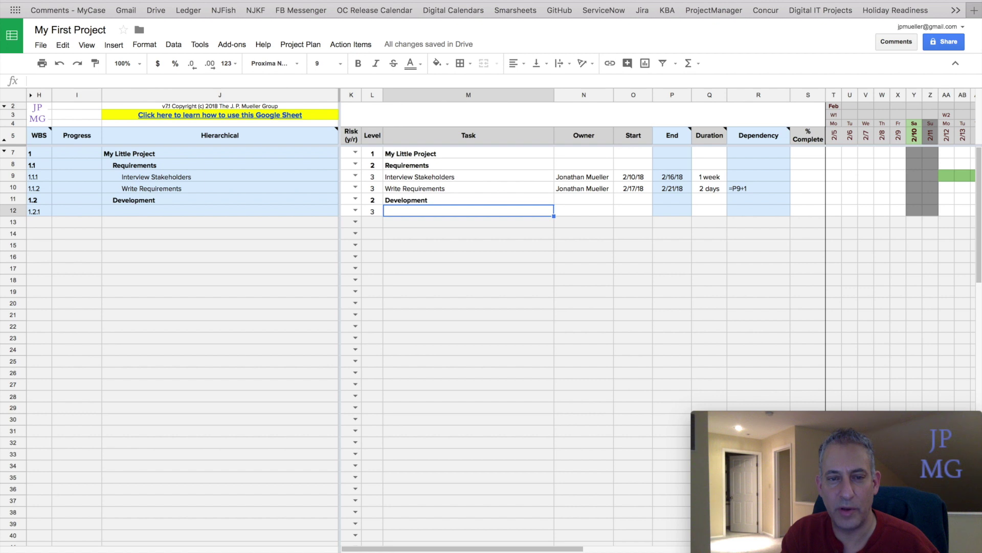
# - Name the row 12 task Design, fill in its owner and start it with =P10+1
pyautogui.write('Design')
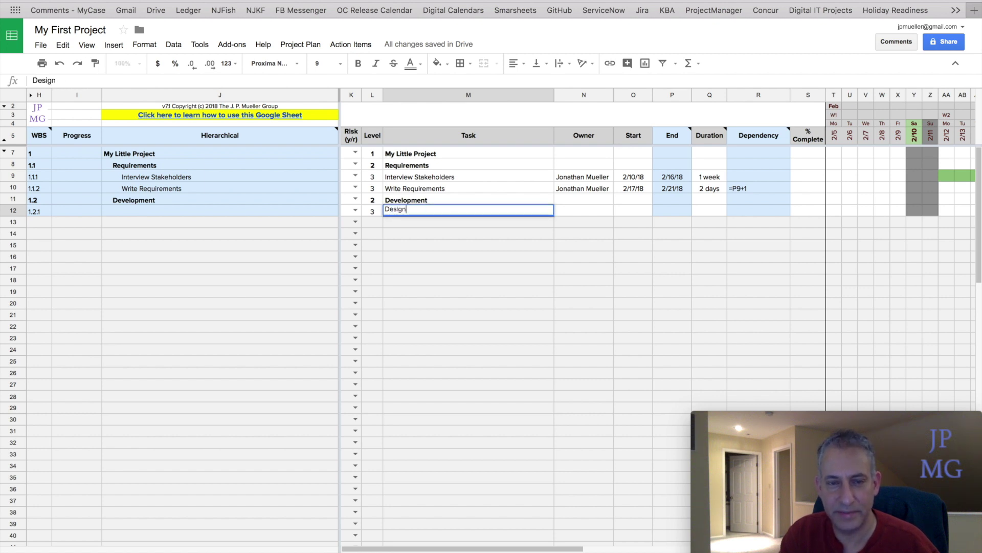
pyautogui.press('Return')
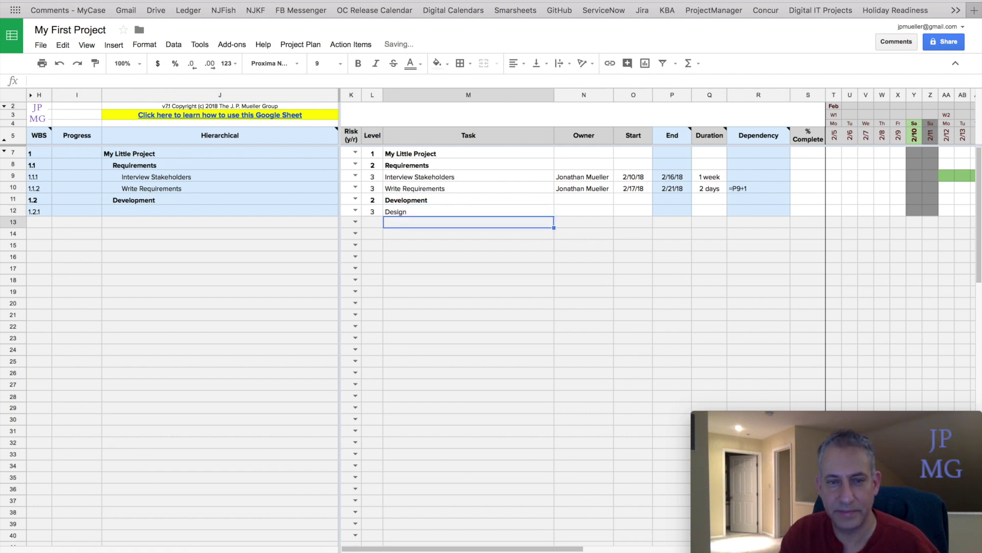
pyautogui.click(372, 222)
pyautogui.press('Right')
pyautogui.press('Right')
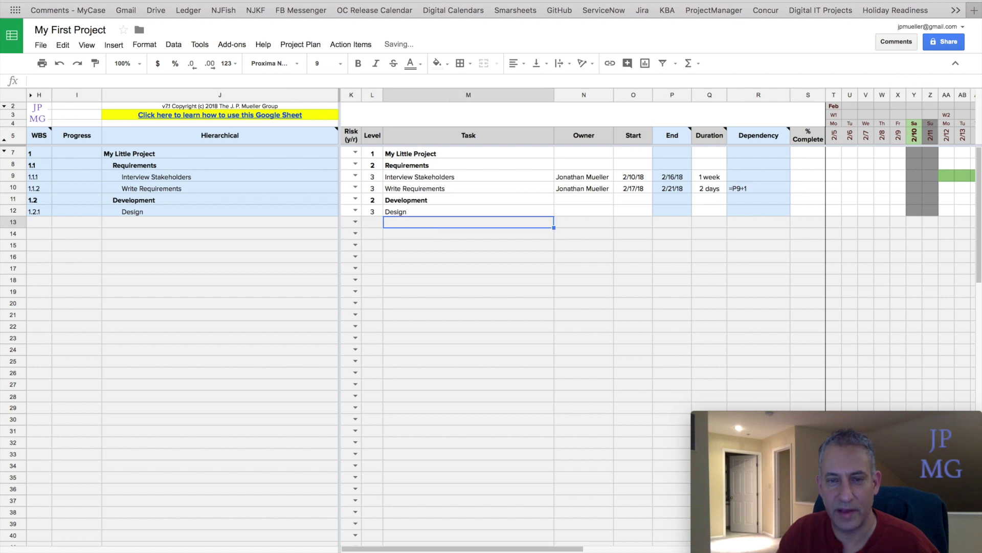
pyautogui.press('Up')
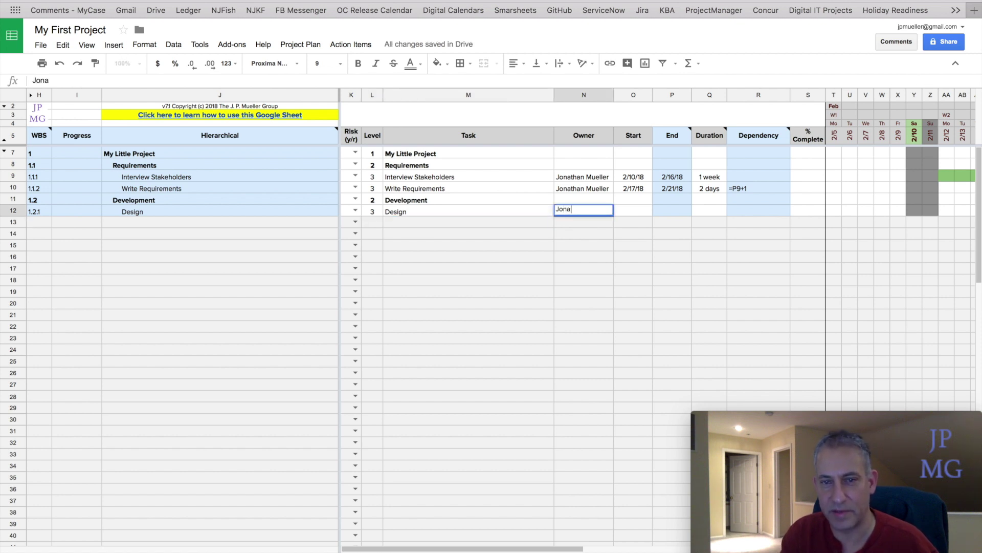
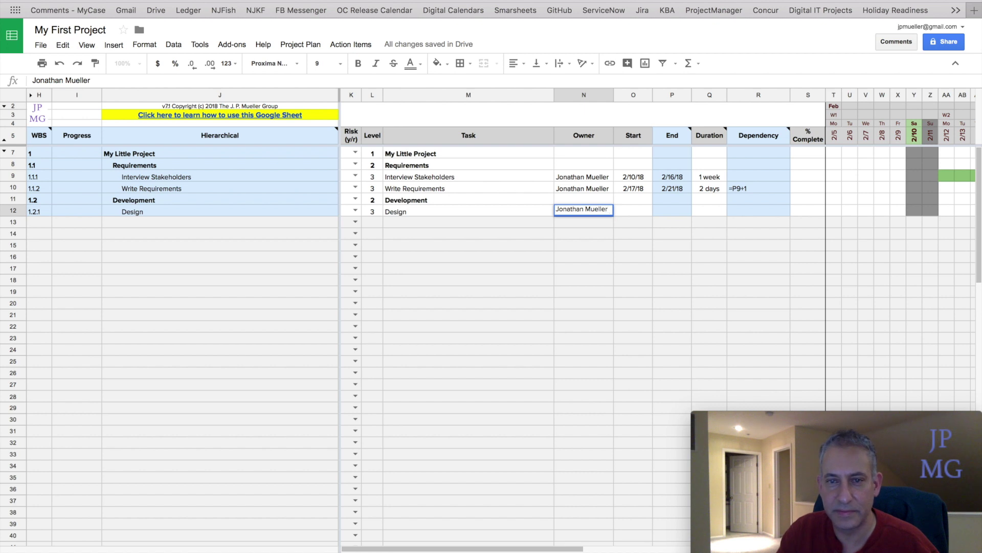
pyautogui.press('Tab')
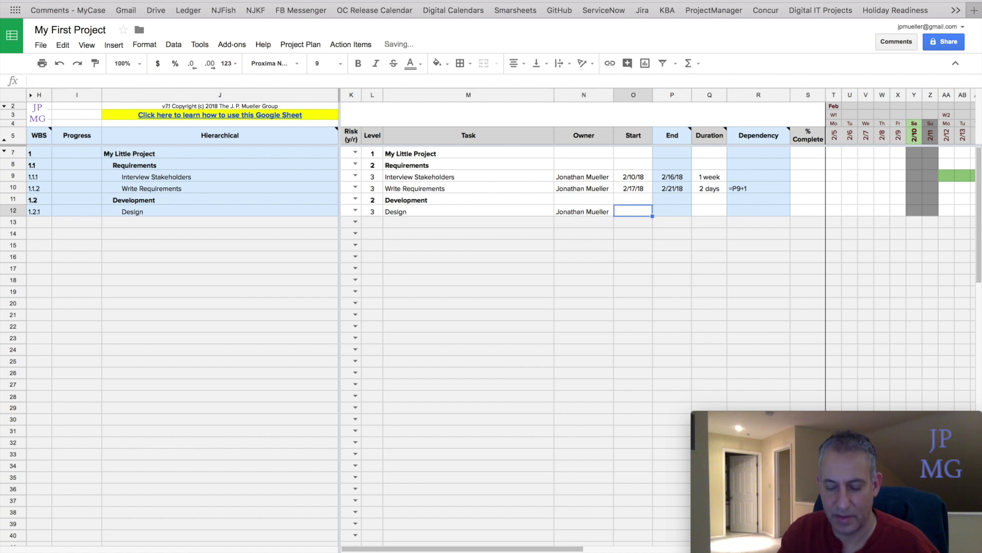
pyautogui.write('=P10+1')
pyautogui.press('Return')
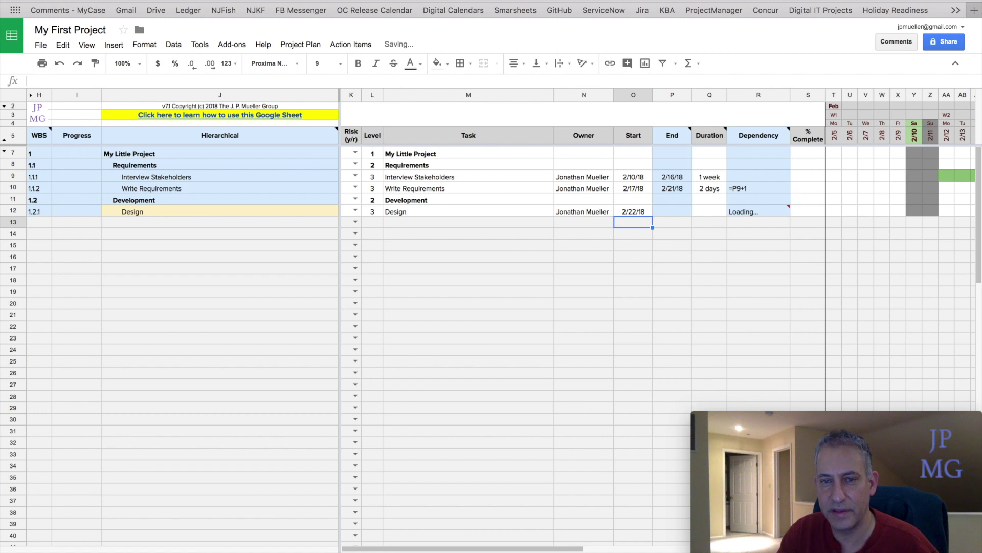
# - Give Design a 3 dys duration so it ends 2/26/18
pyautogui.click(671, 212)
pyautogui.click(709, 211)
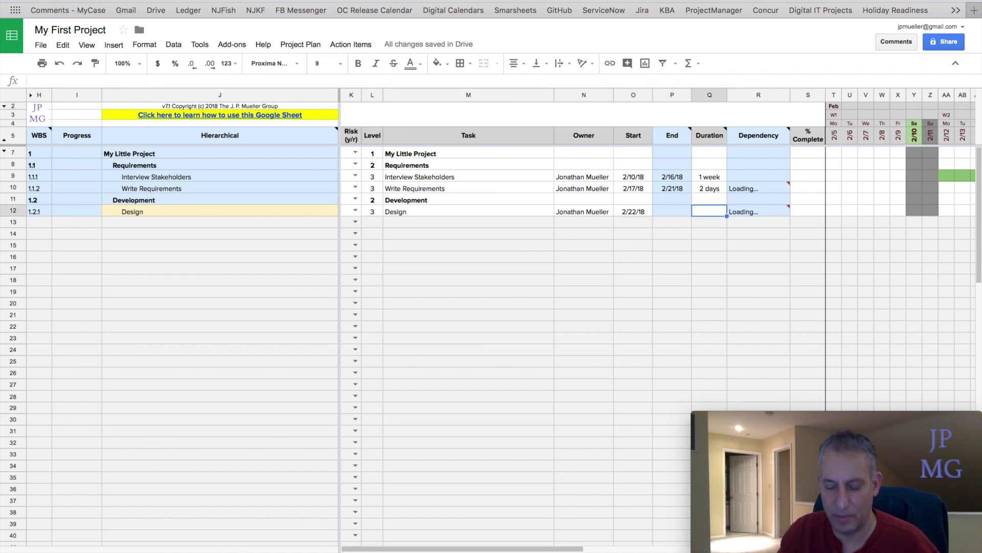
pyautogui.write('3 dys')
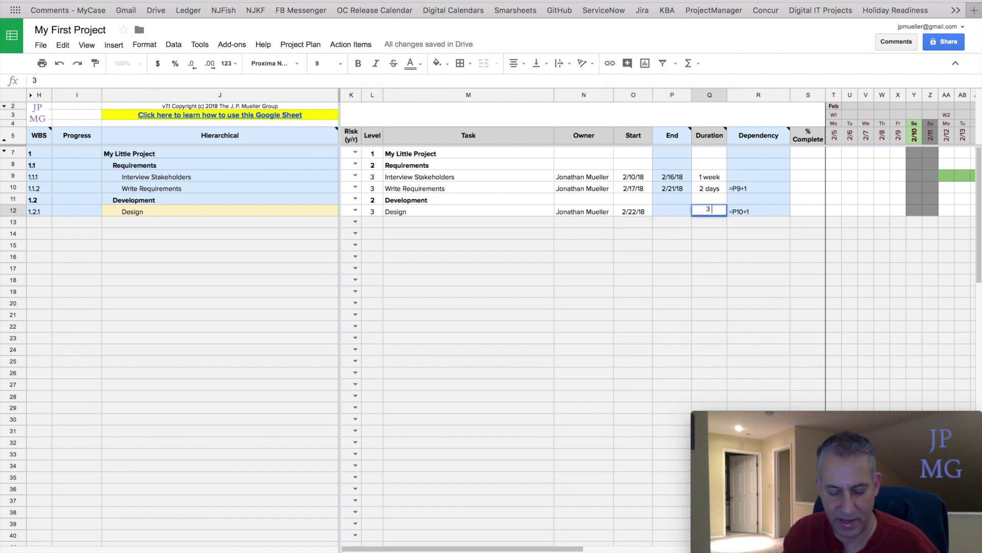
pyautogui.press('Return')
pyautogui.press('Left')
pyautogui.press('Left')
pyautogui.press('Left')
pyautogui.press('Left')
pyautogui.press('Left')
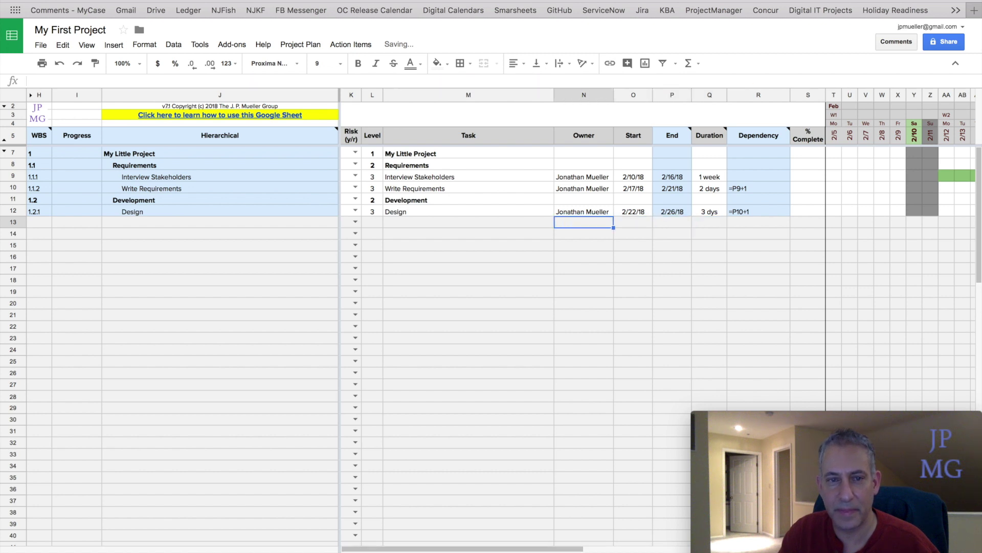
# - Add level-3 task Code It with the owner, start =P12+1 and 2 wks duration
pyautogui.write('3')
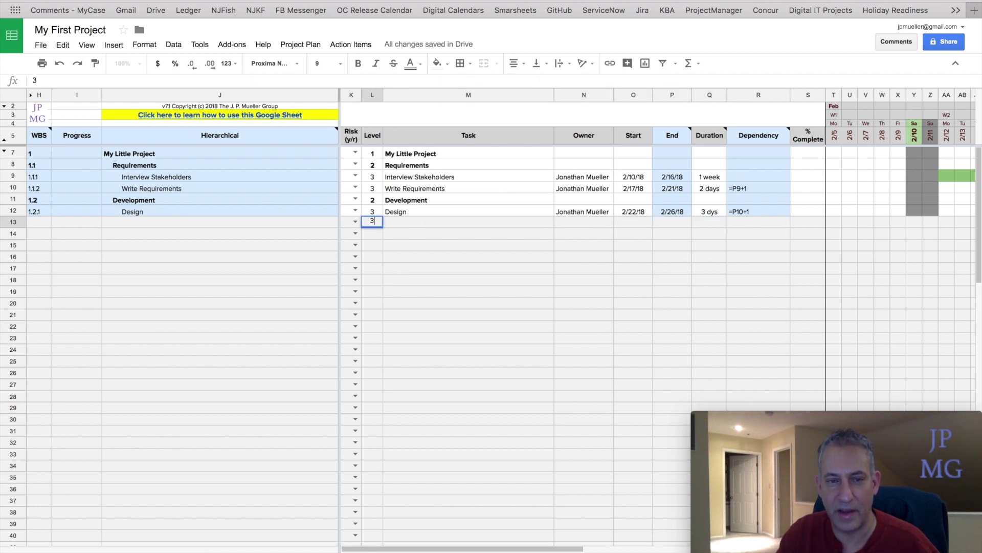
pyautogui.press('Tab')
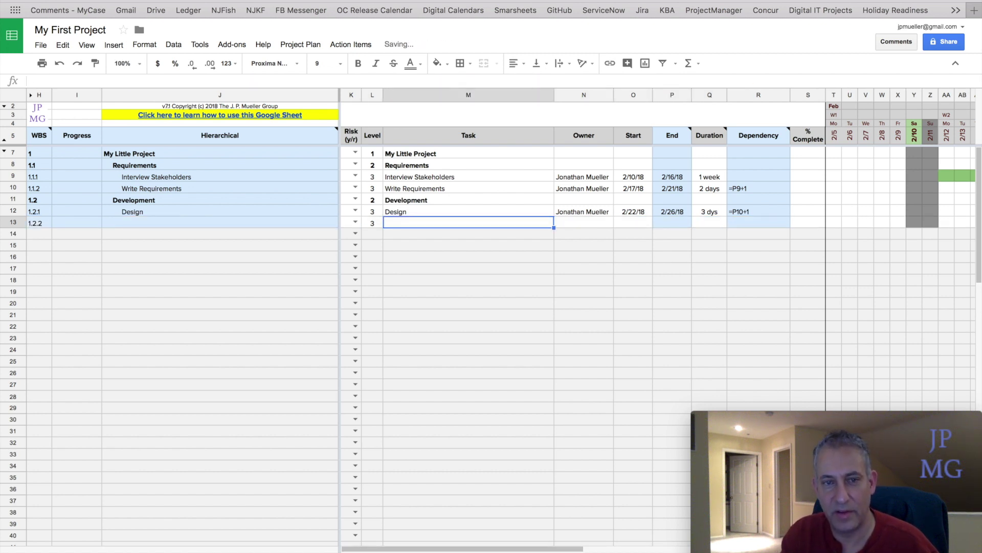
pyautogui.write('Code It')
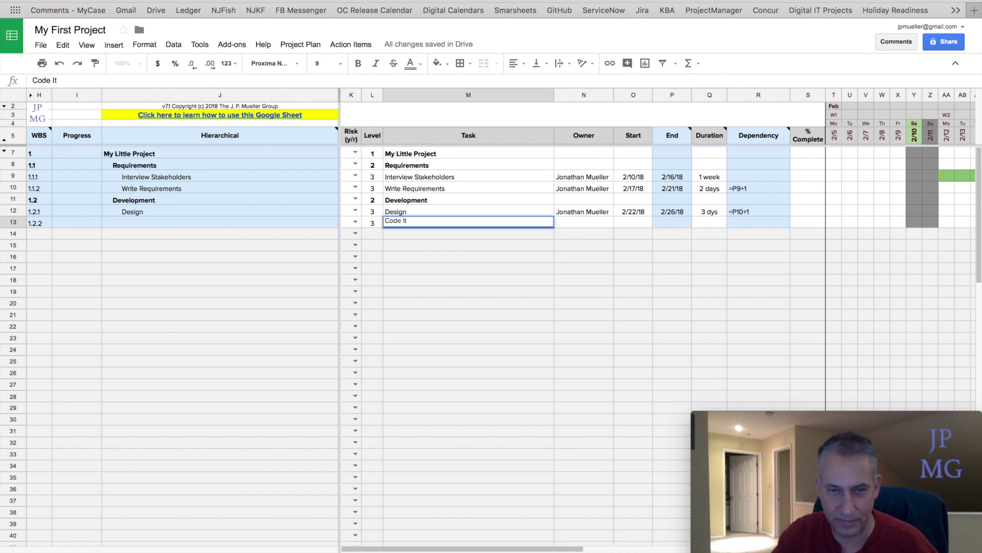
pyautogui.press('Tab')
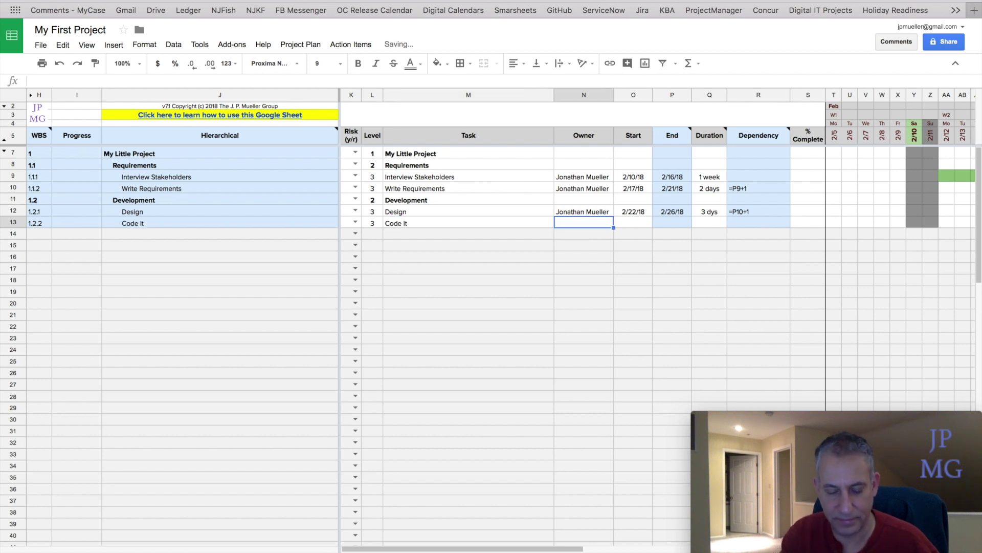
pyautogui.press('Tab')
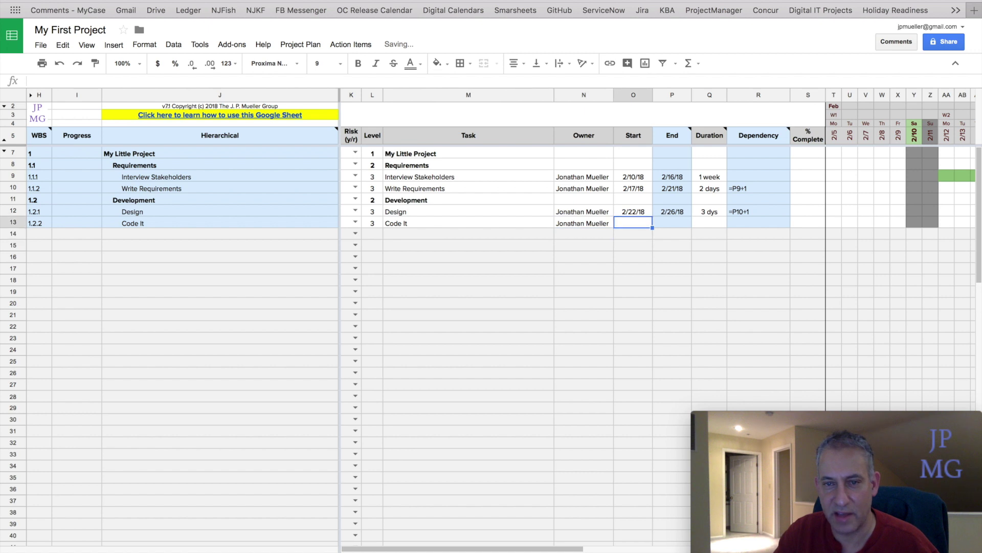
pyautogui.write('=P12')
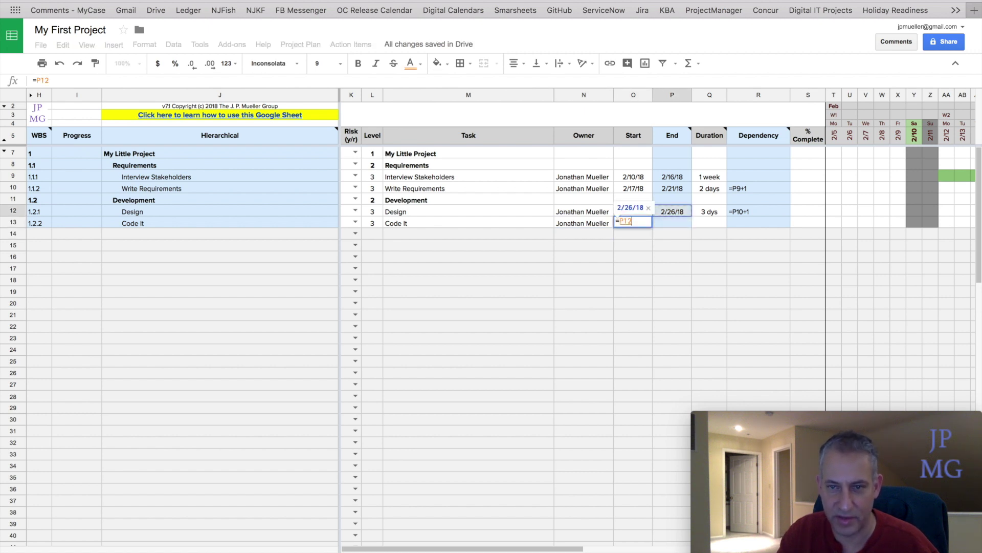
pyautogui.write('+1')
pyautogui.press('Return')
pyautogui.press('Up')
pyautogui.press('Right')
pyautogui.press('Right')
pyautogui.write('2 wks')
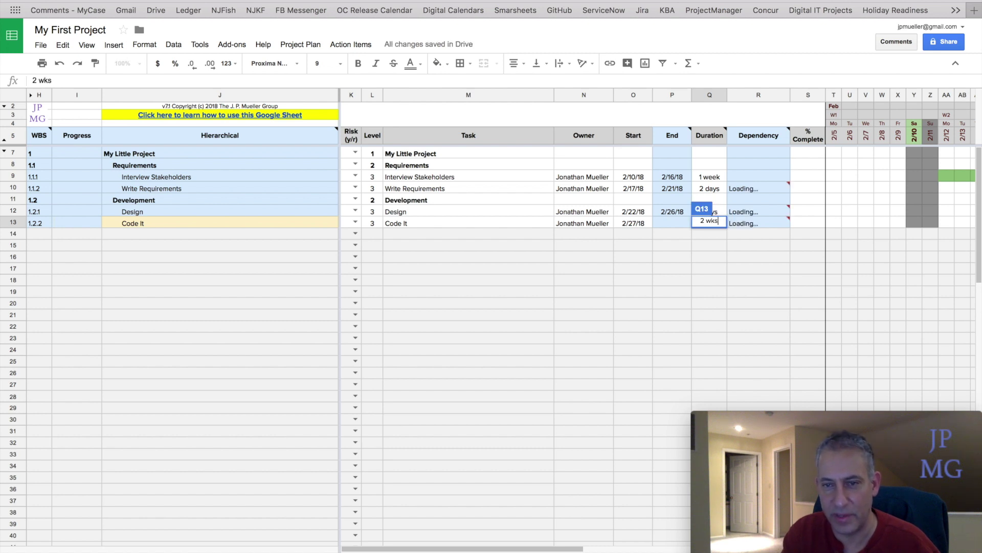
pyautogui.press('Return')
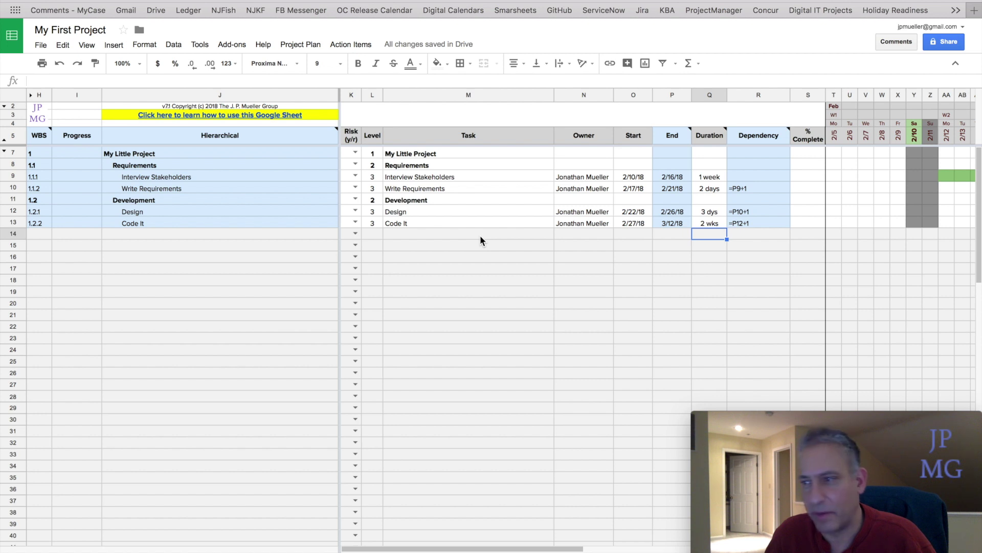
# - Add level-2 task Deployment in row 14 with the owner and start =P13+1
pyautogui.click(401, 240)
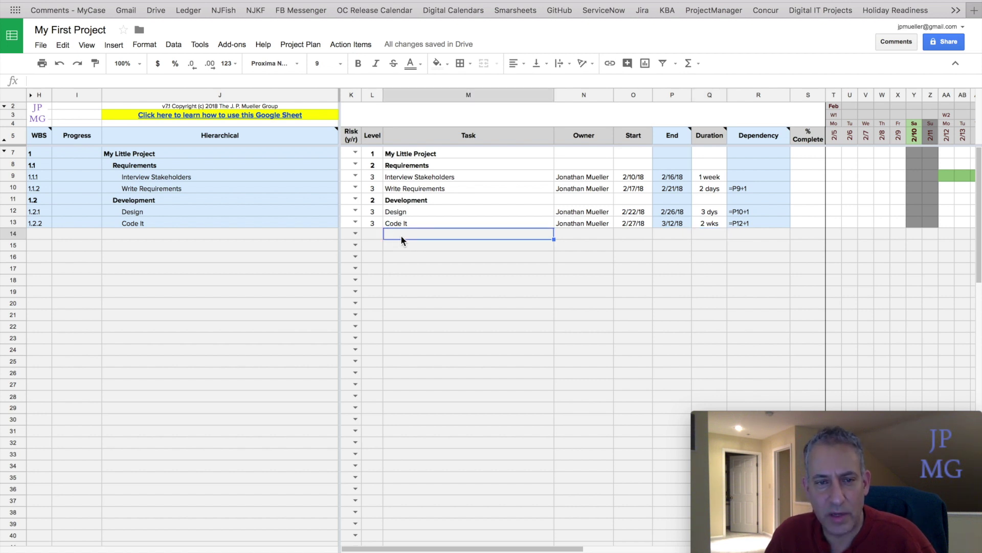
pyautogui.click(371, 235)
pyautogui.write('2')
pyautogui.press('Tab')
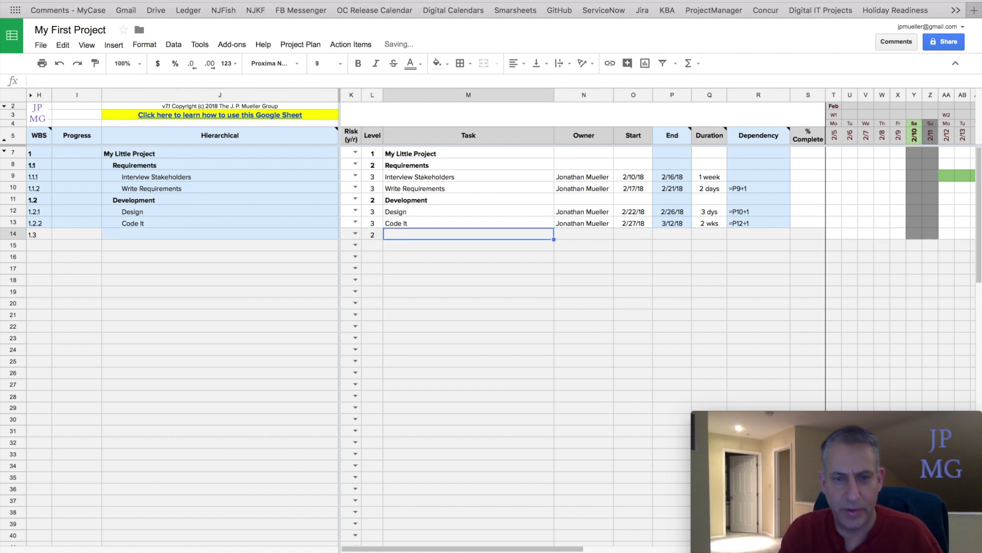
pyautogui.write('Deployment')
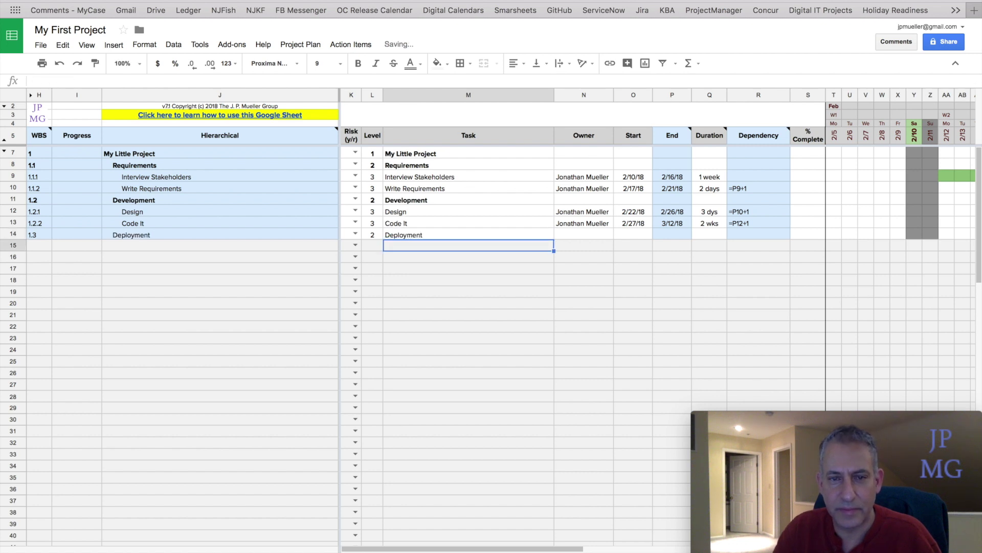
pyautogui.press('Tab')
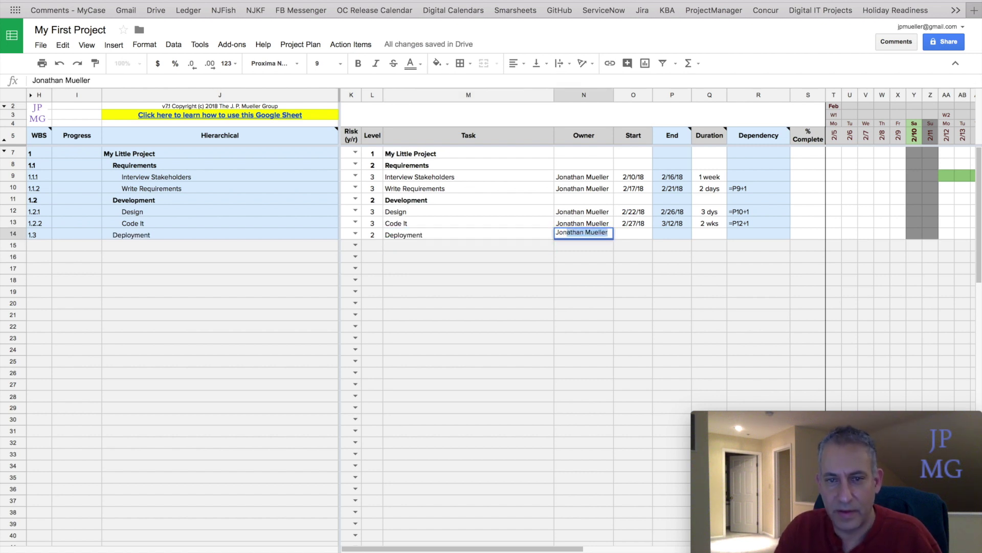
pyautogui.press('Tab')
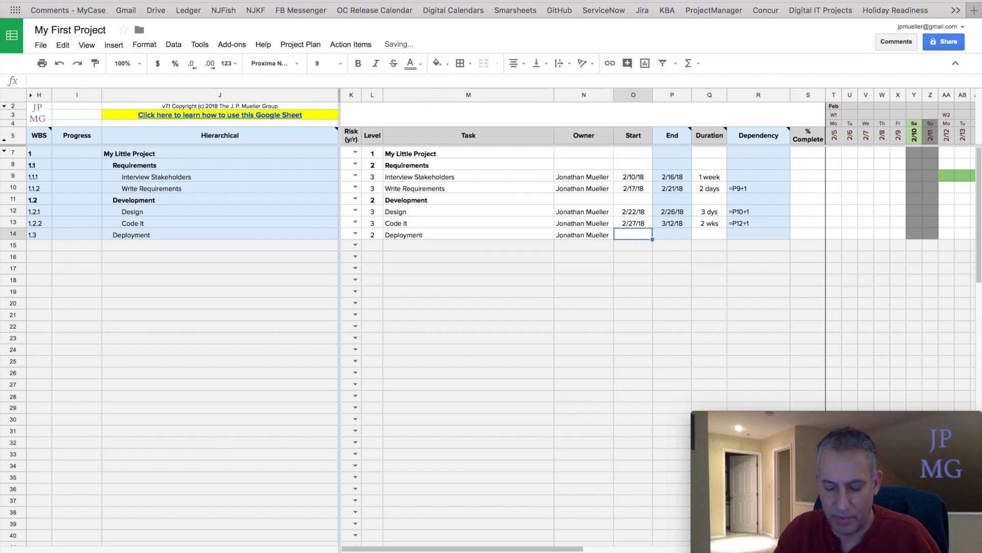
pyautogui.write('=P13')
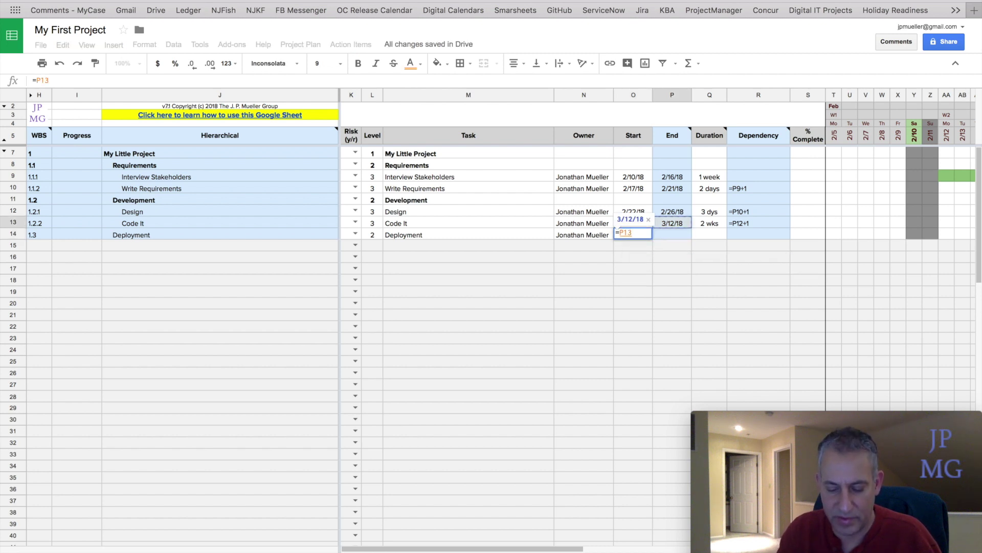
pyautogui.write('+1')
pyautogui.press('Return')
# - Set the Deployment duration to 1 wk, ending 3/19/18
pyautogui.press('Tab')
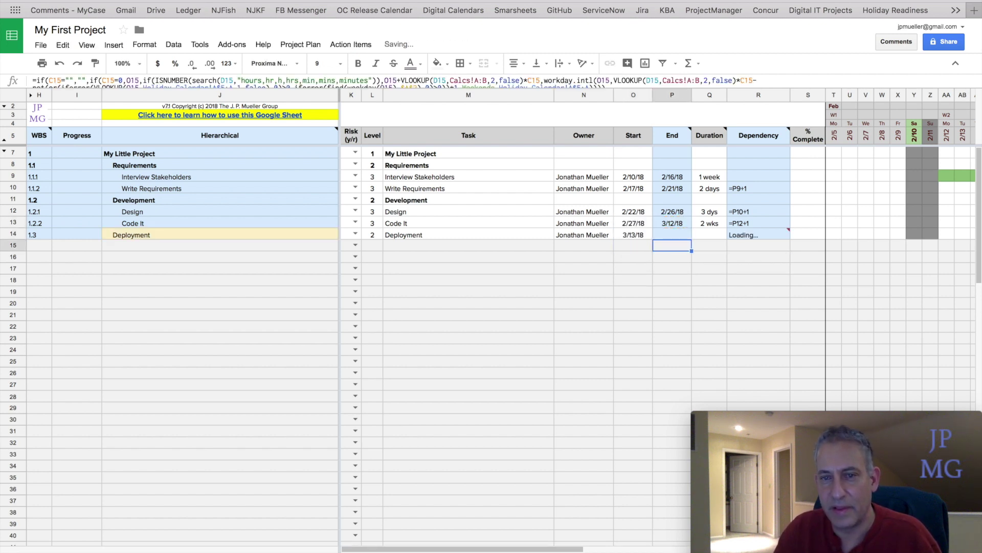
pyautogui.click(672, 234)
pyautogui.click(709, 234)
pyautogui.write('1')
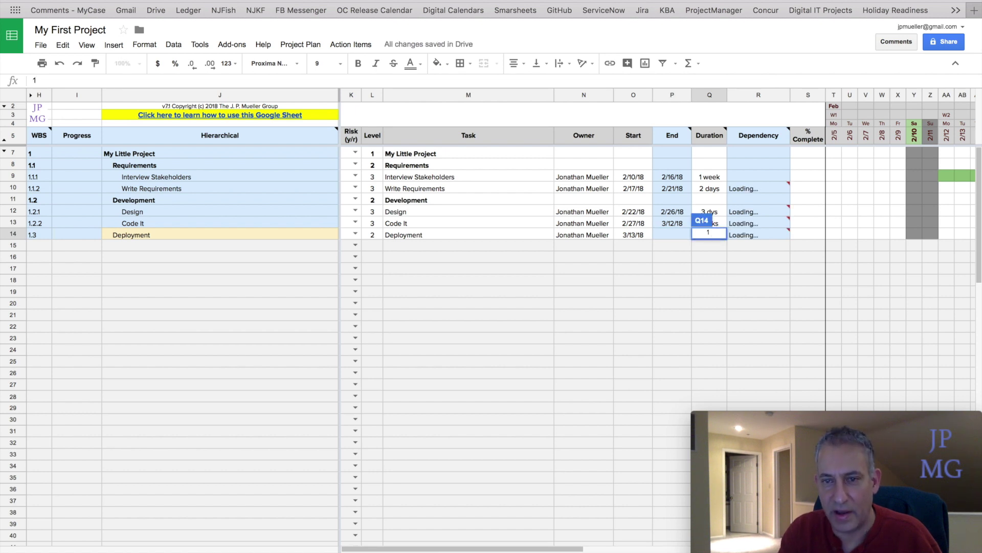
pyautogui.write(' wk')
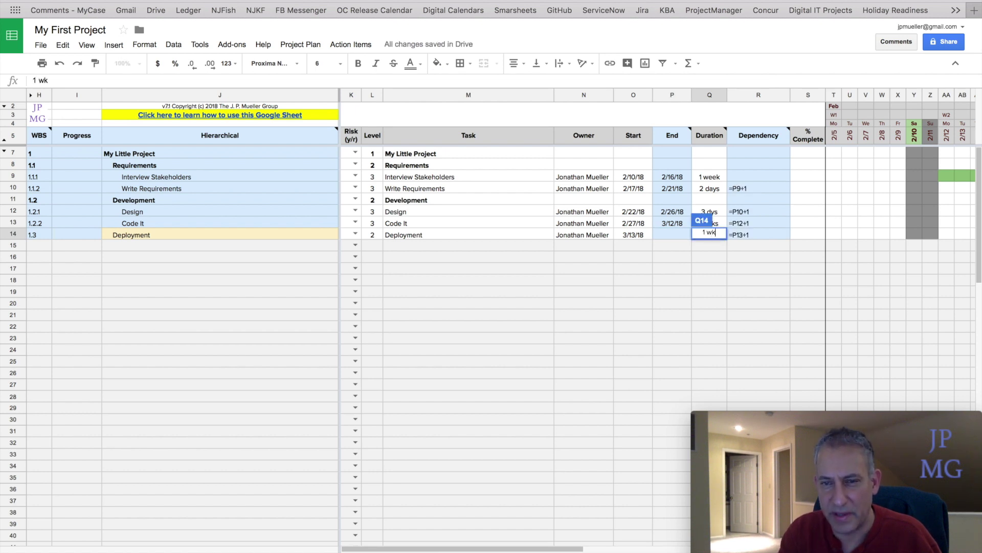
pyautogui.press('Return')
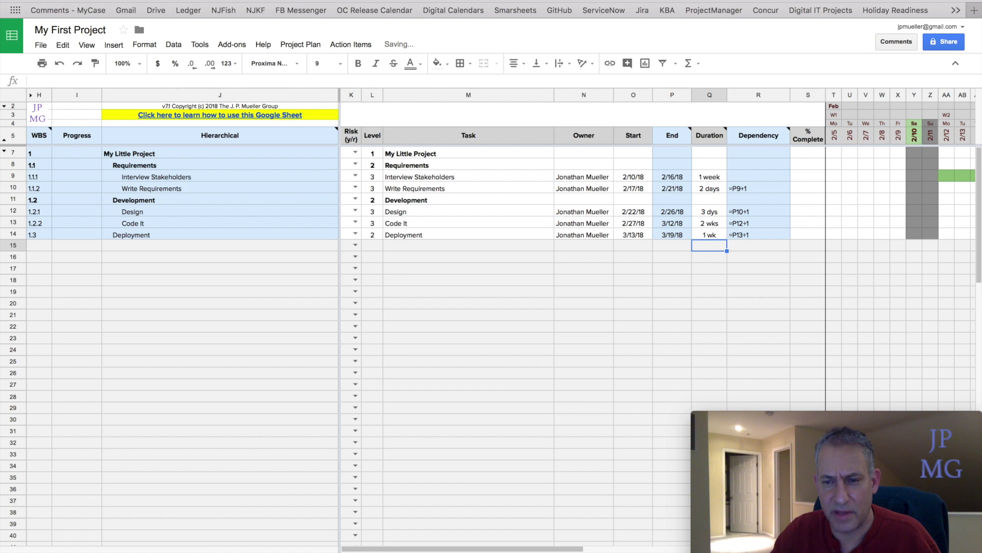
pyautogui.press('Left')
pyautogui.press('Left')
pyautogui.press('Left')
pyautogui.press('Left')
pyautogui.press('Left')
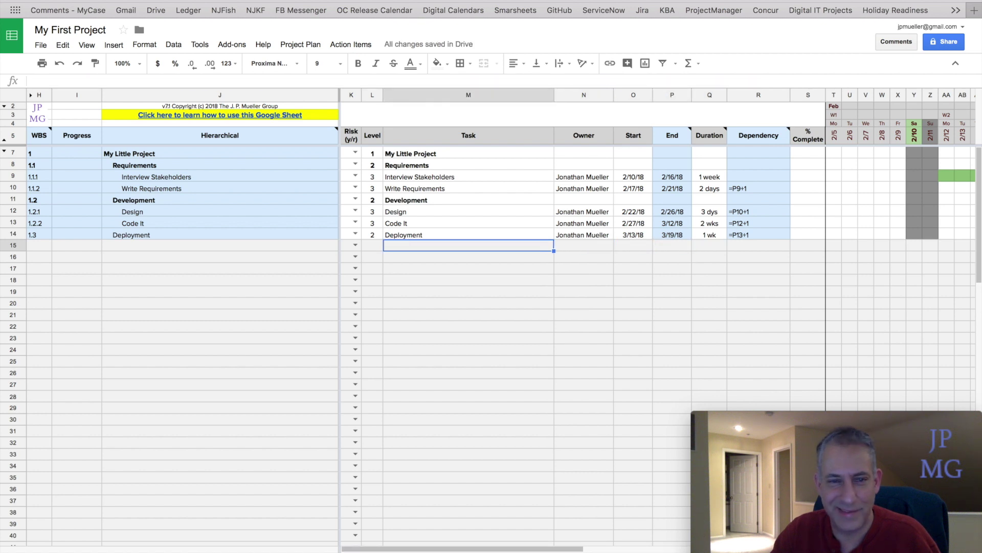
# - Add level-2 task Go Live in row 15 with start date =P14
pyautogui.write('2')
pyautogui.press('Tab')
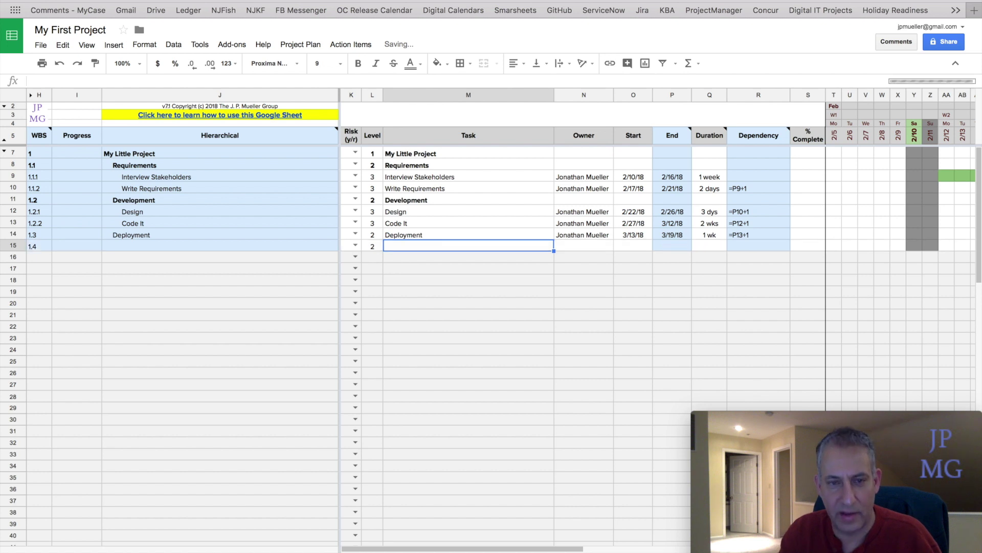
pyautogui.write('G')
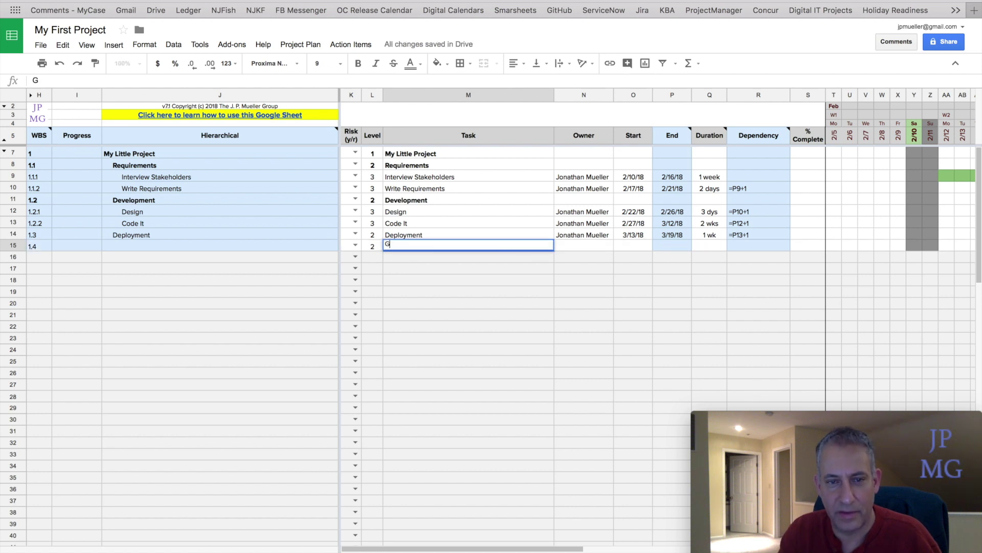
pyautogui.press('BackSpace')
pyautogui.write('Go Live')
pyautogui.press('Return')
pyautogui.click(584, 256)
pyautogui.press('Up')
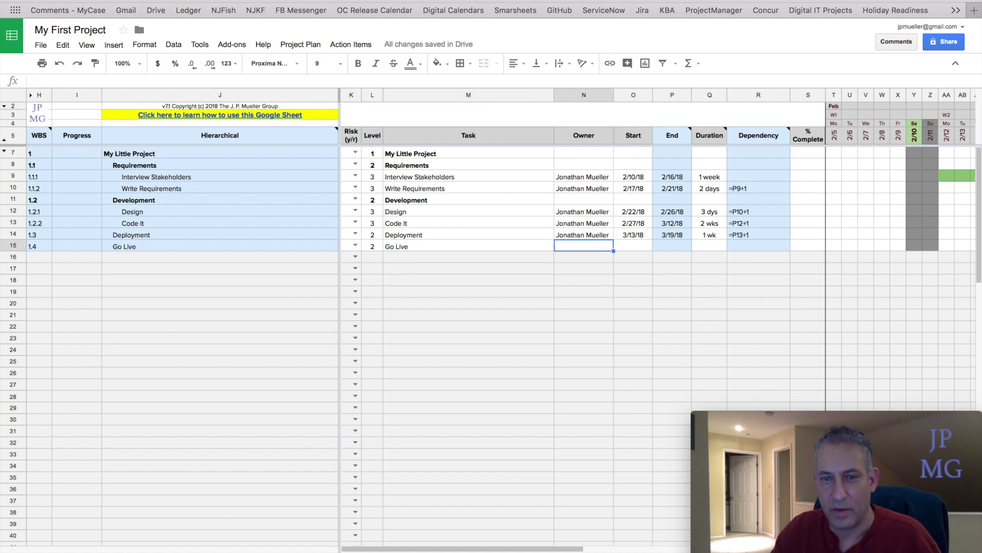
pyautogui.press('Right')
pyautogui.write('=P14')
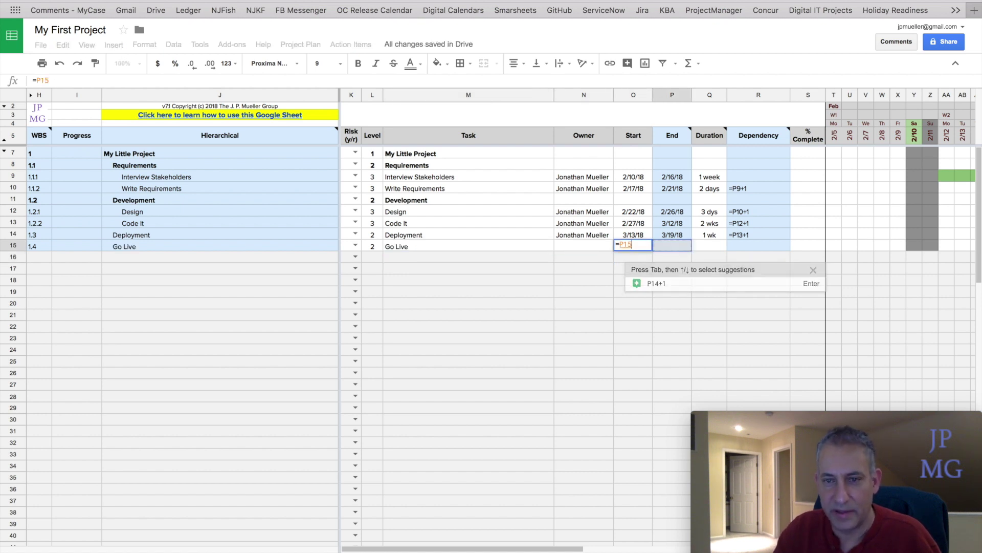
pyautogui.press('Return')
# - Fill in the Go Live owner and give it a 0 dys milestone duration
pyautogui.press('Up')
pyautogui.press('Left')
pyautogui.write('Jo')
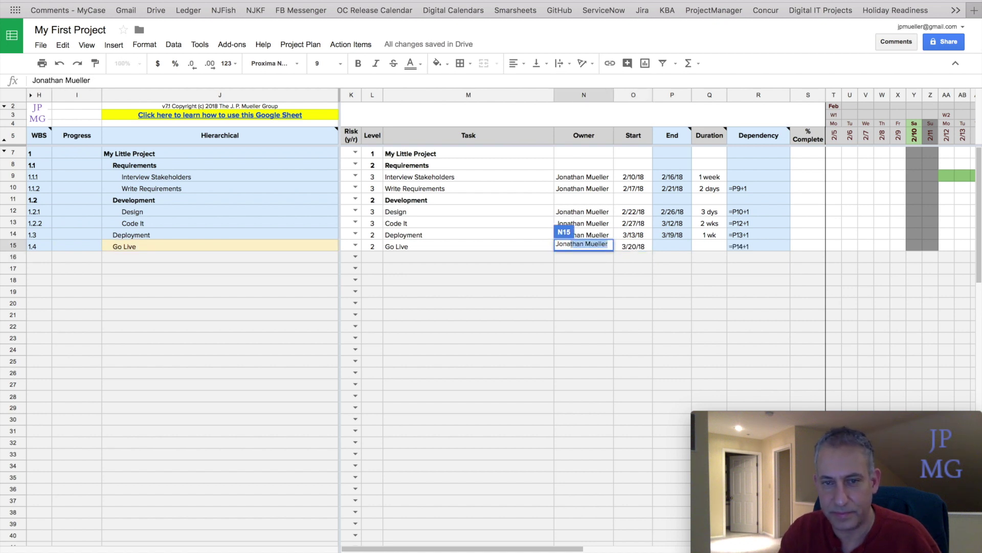
pyautogui.press('Return')
pyautogui.press('Right')
pyautogui.press('Right')
pyautogui.press('Right')
pyautogui.press('Up')
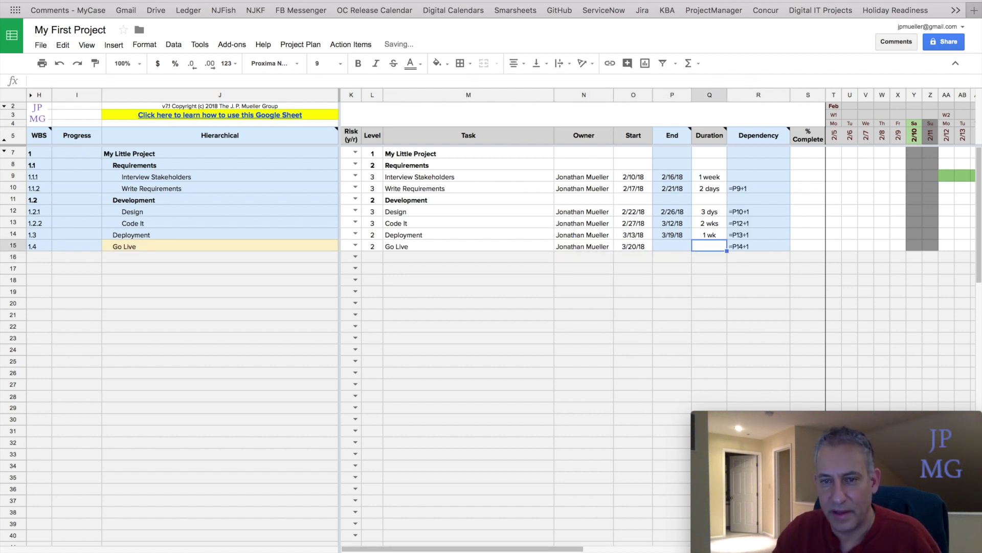
pyautogui.write('0 dys')
pyautogui.press('Return')
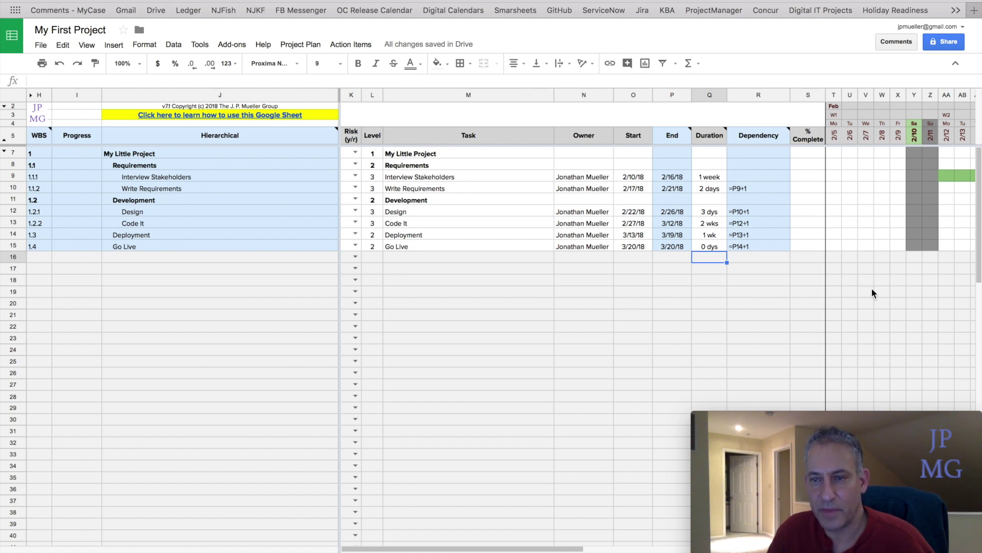
pyautogui.hscroll(10, 871, 289)
pyautogui.hscroll(5, 872, 289)
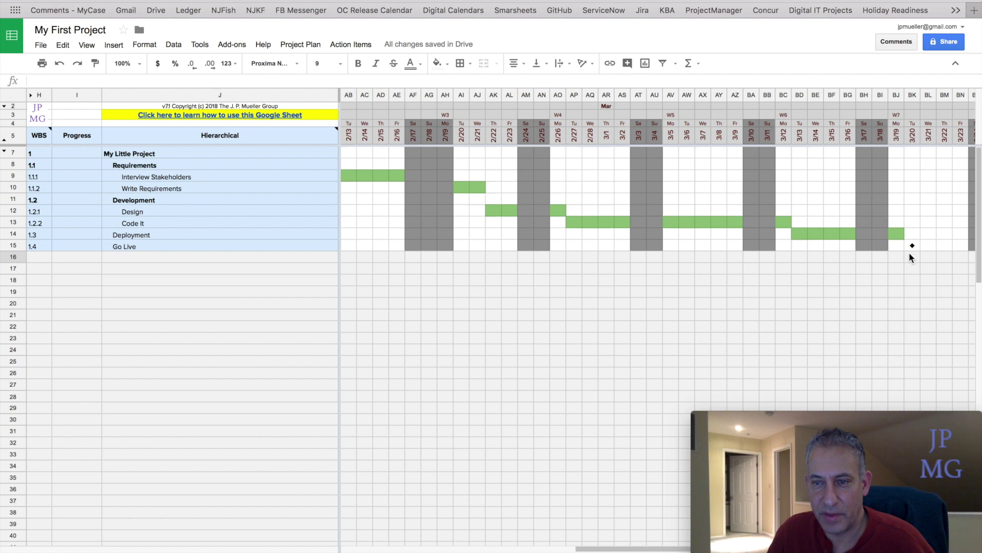
pyautogui.click(912, 248)
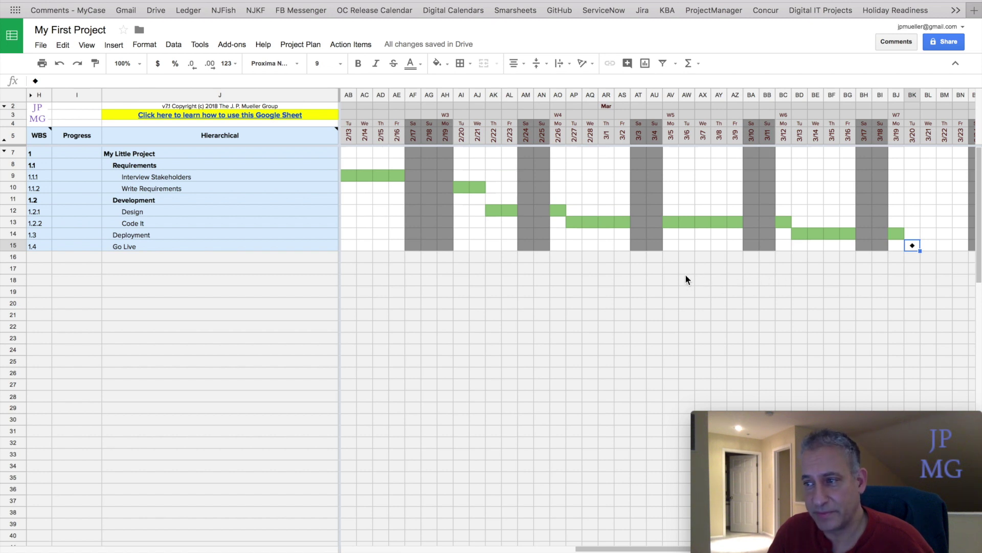
pyautogui.hscroll(-3, 686, 279)
pyautogui.hscroll(-10, 686, 278)
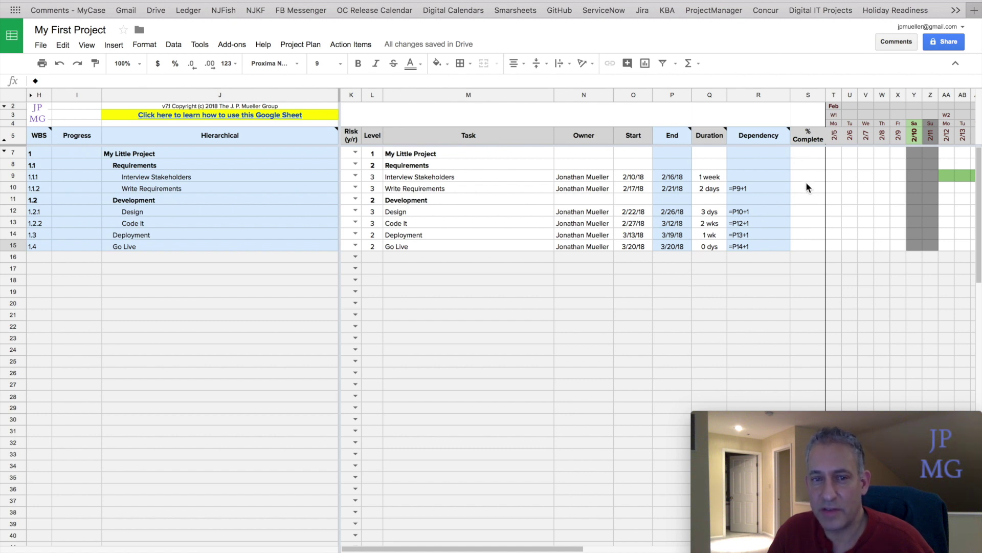
# - Enter 100 as Interview Stakeholders' % Complete and check that its Gantt bar turns blue
pyautogui.click(807, 175)
pyautogui.write('100')
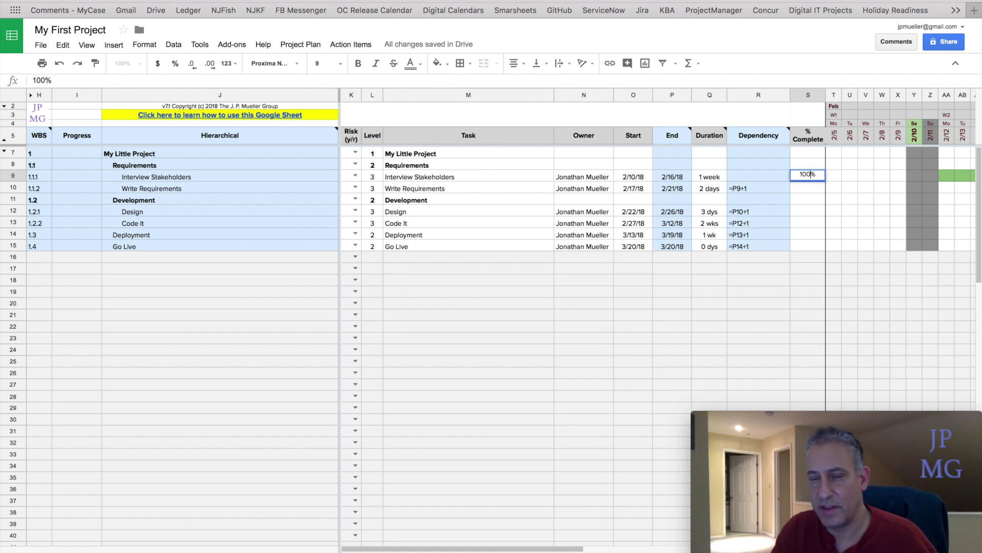
pyautogui.press('Return')
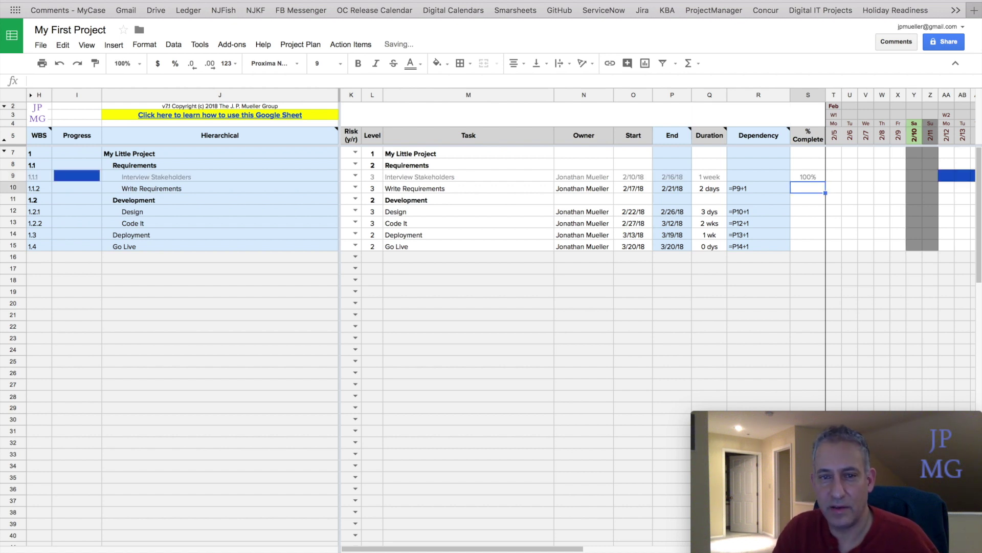
pyautogui.press('Up')
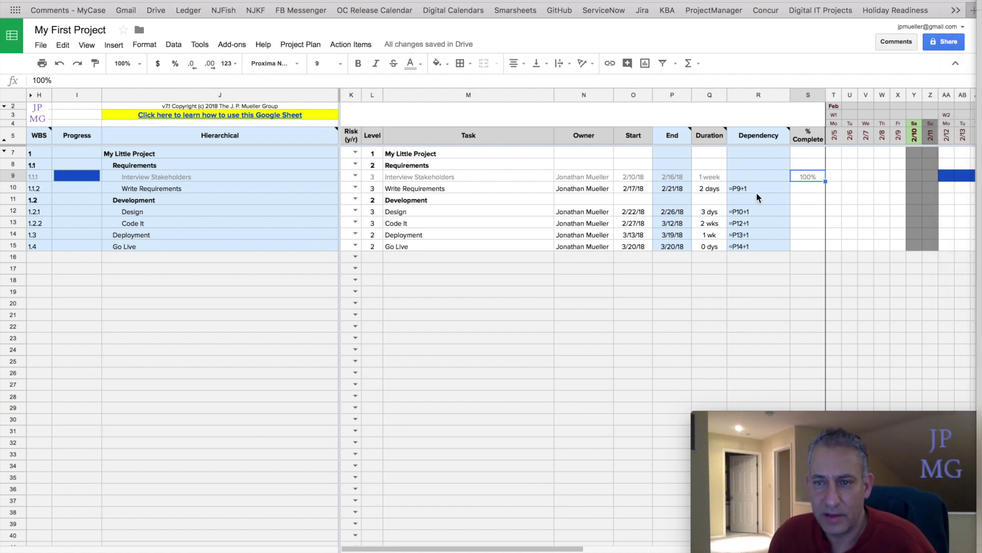
pyautogui.hscroll(7, 756, 192)
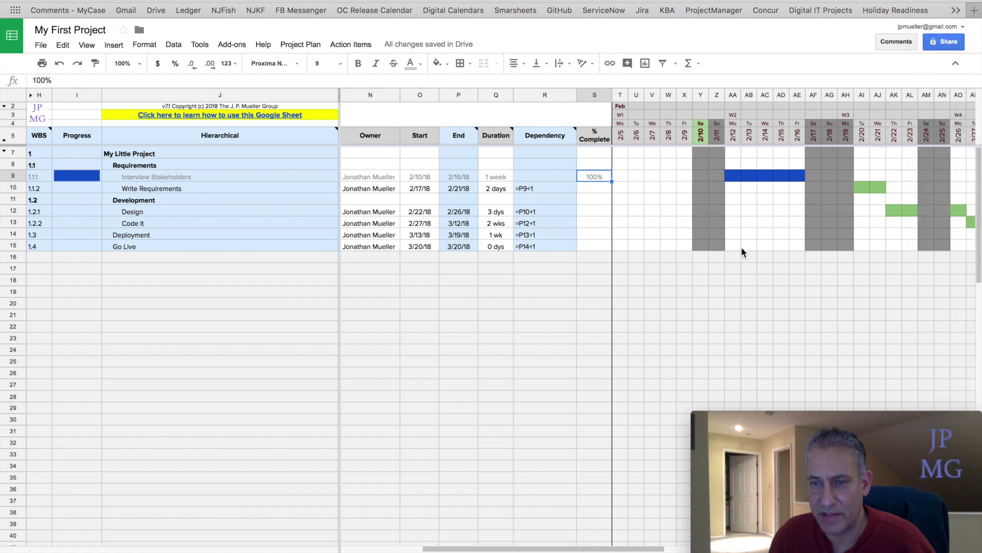
pyautogui.hscroll(3, 742, 247)
pyautogui.hscroll(8, 741, 247)
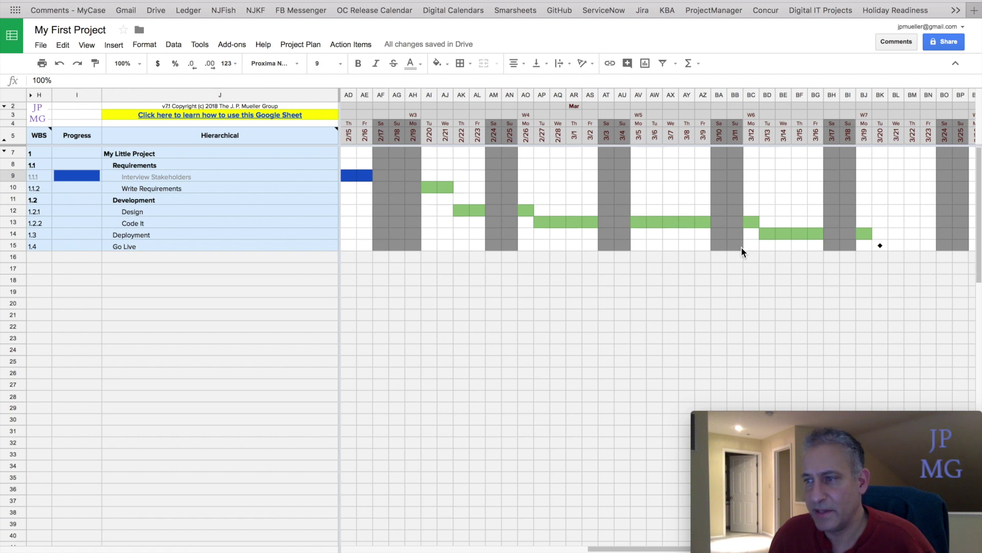
pyautogui.hscroll(-1, 741, 247)
pyautogui.hscroll(-10, 741, 247)
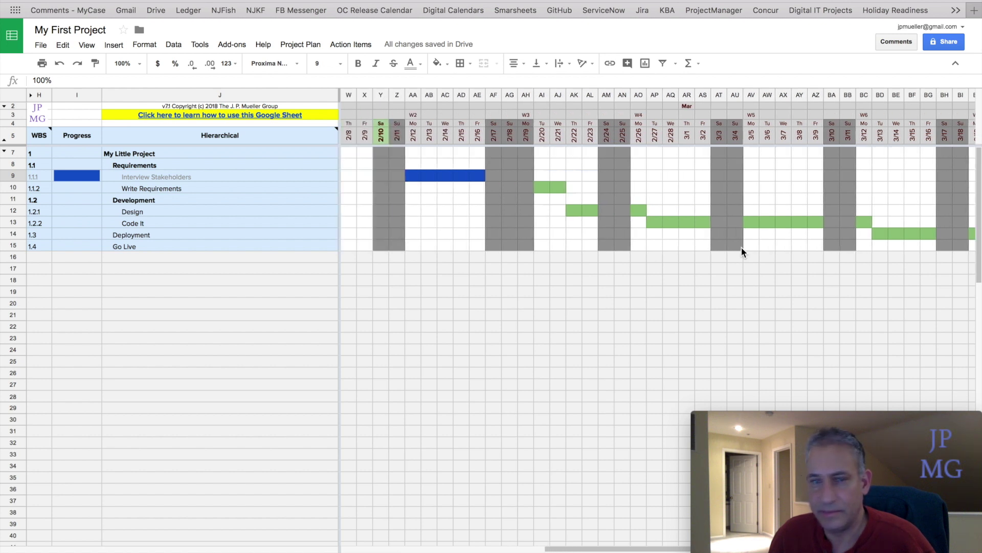
pyautogui.hscroll(-8, 742, 248)
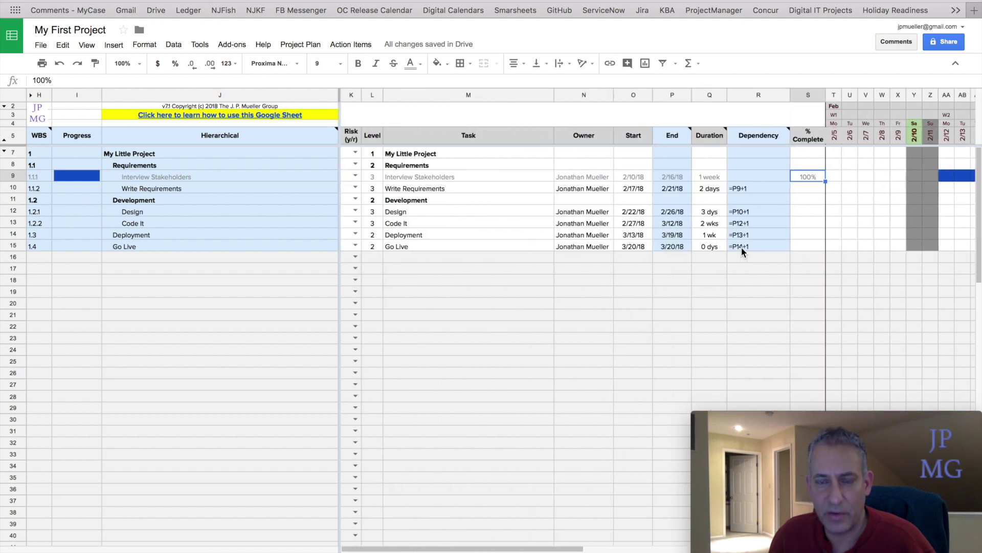
pyautogui.click(415, 269)
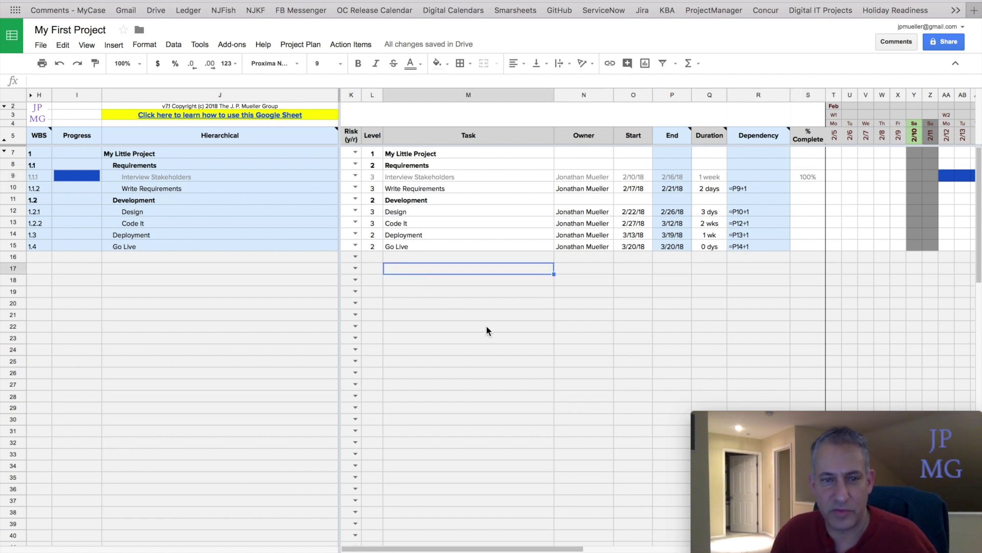
pyautogui.click(631, 187)
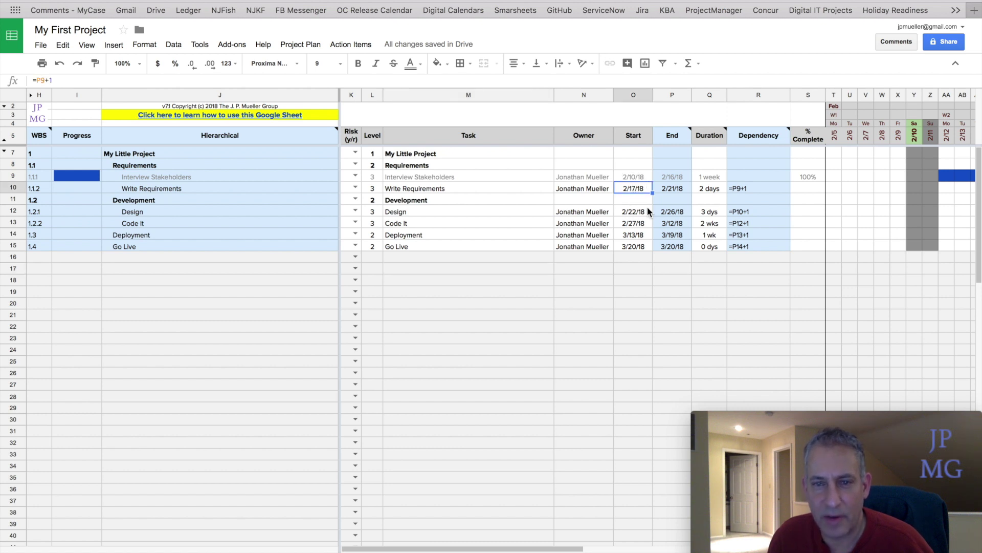
pyautogui.click(64, 80)
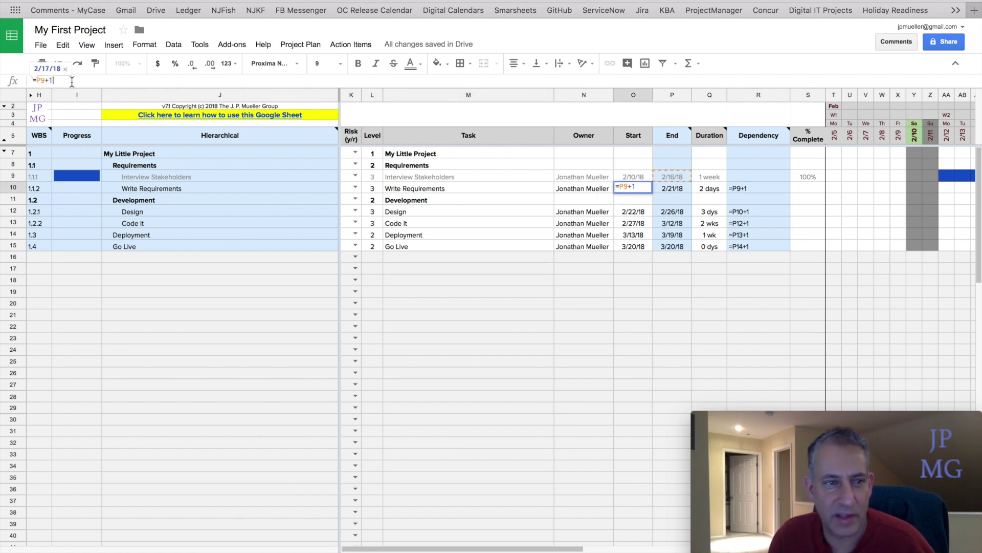
pyautogui.press('BackSpace')
pyautogui.press('BackSpace')
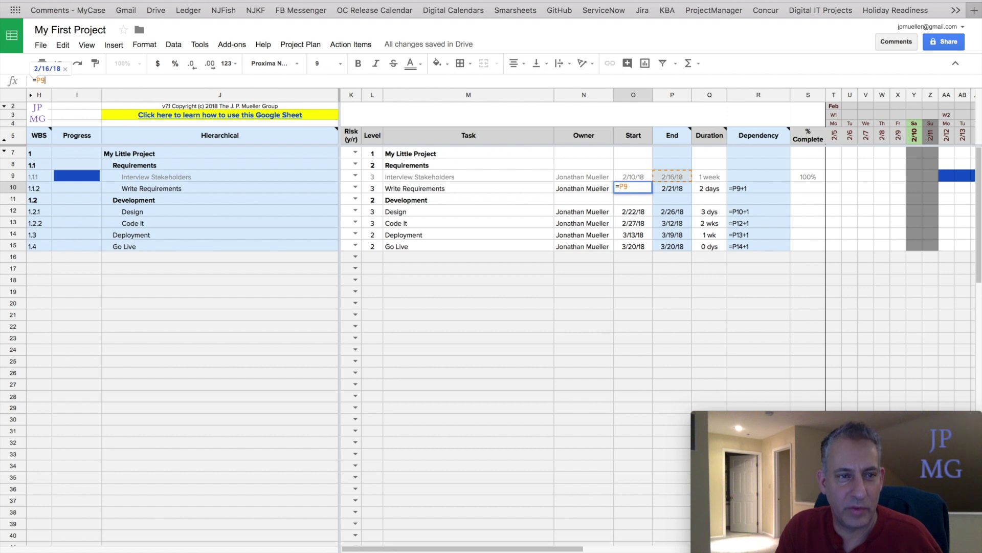
pyautogui.write('-')
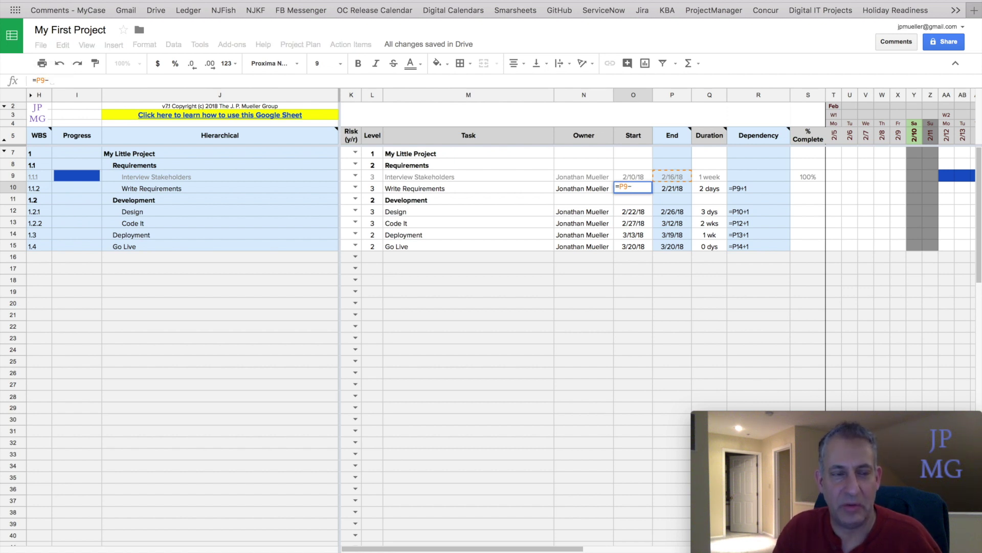
pyautogui.write('30')
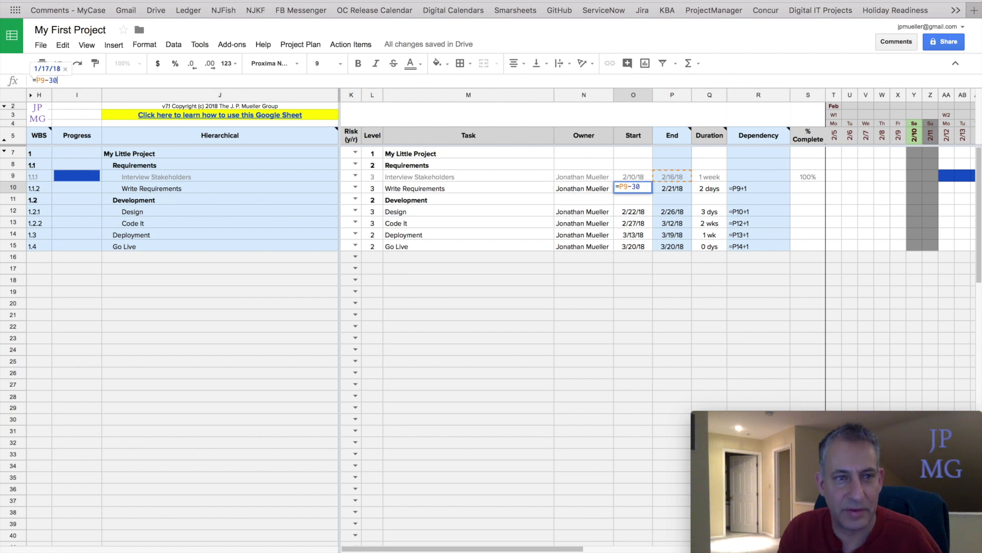
pyautogui.press('Return')
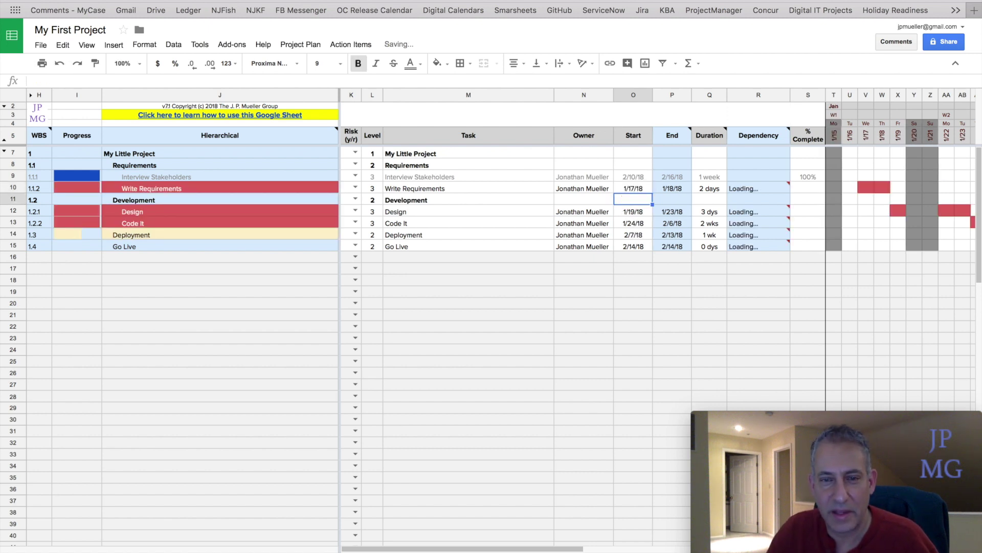
pyautogui.click(632, 188)
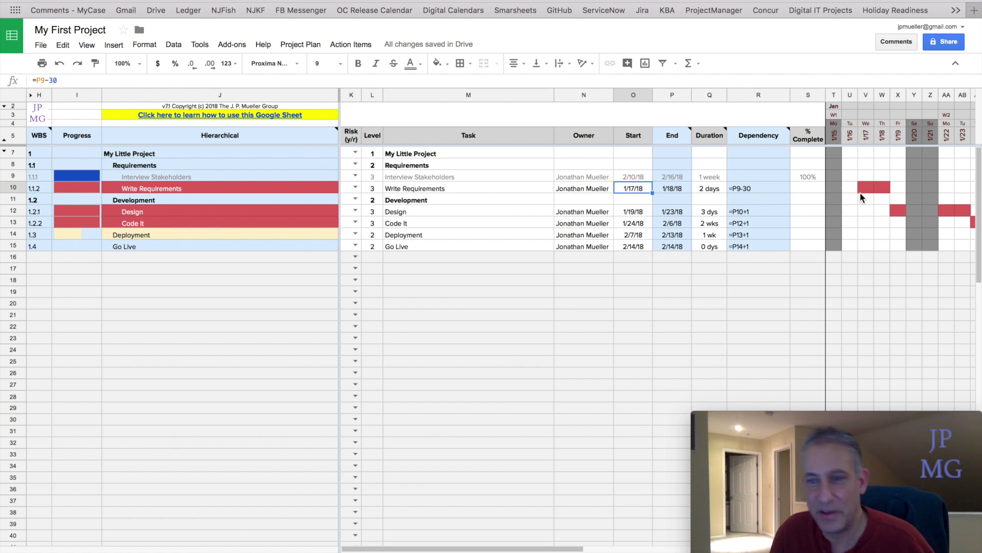
pyautogui.hscroll(3, 860, 193)
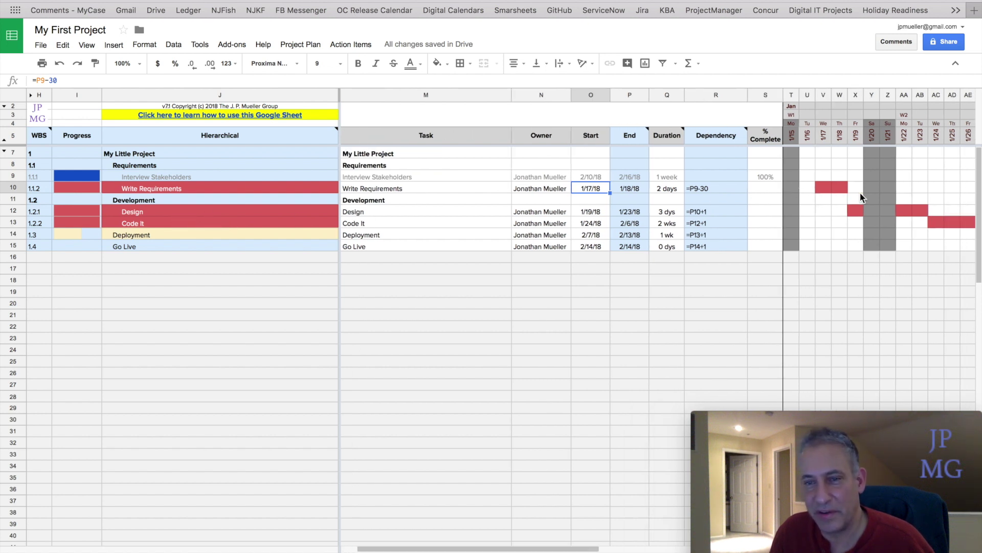
pyautogui.hscroll(-3, 861, 192)
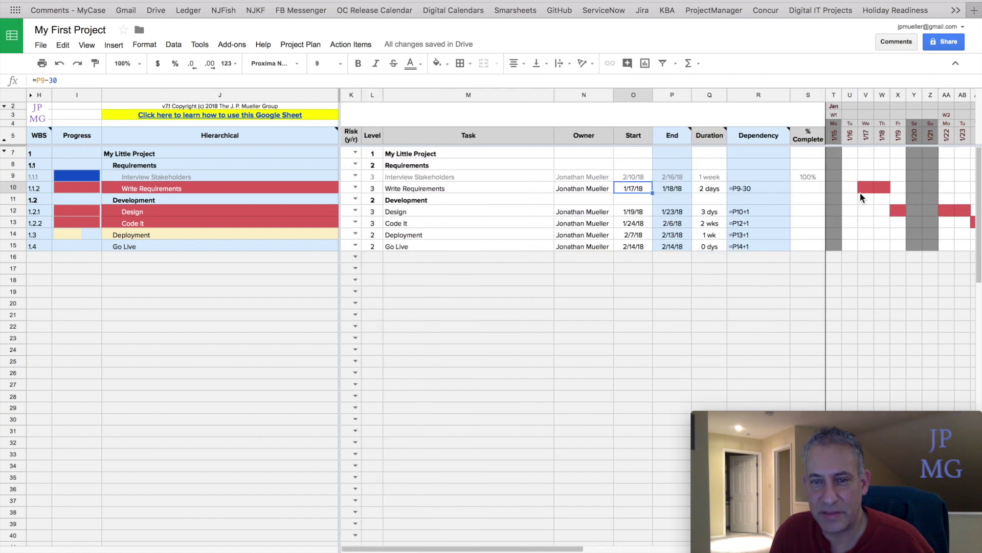
pyautogui.click(807, 192)
pyautogui.write('100%')
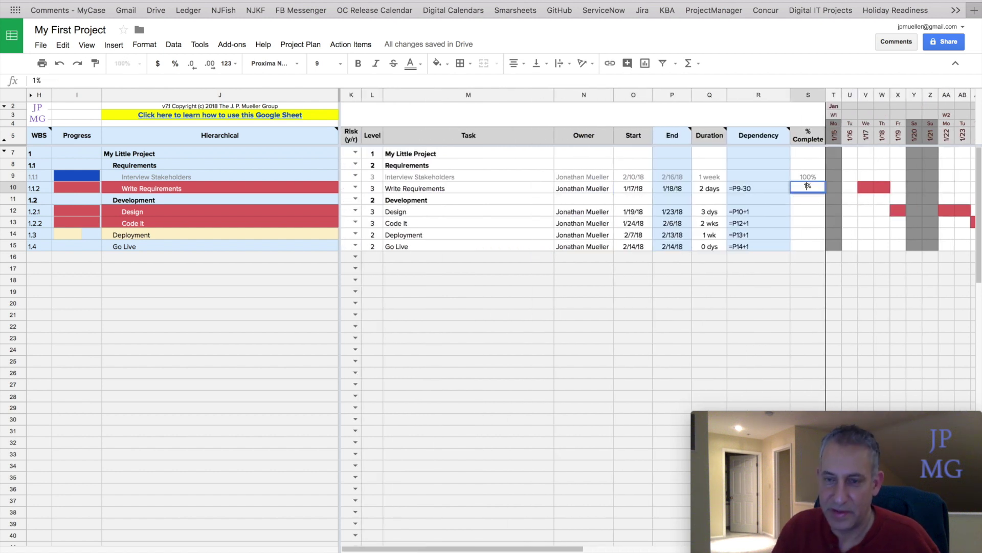
pyautogui.press('Return')
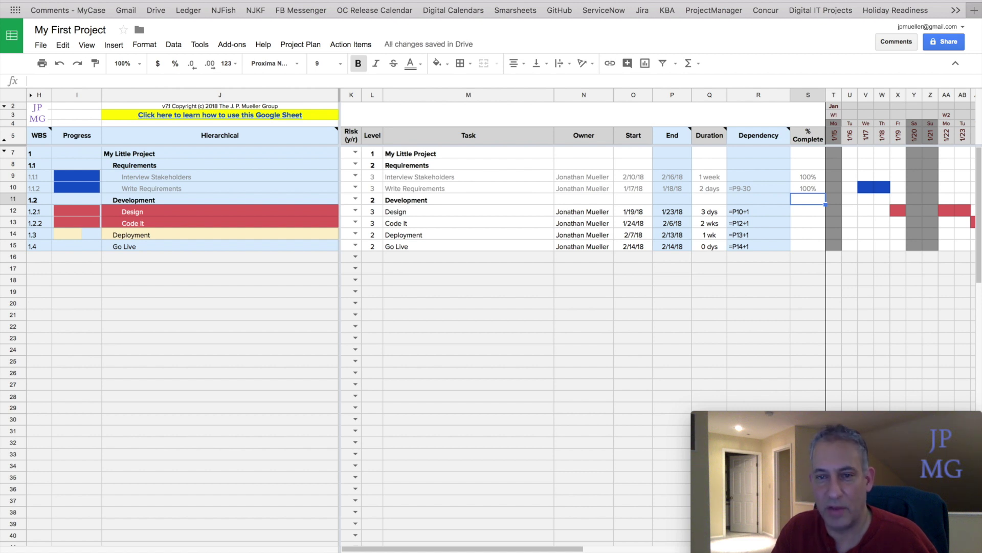
pyautogui.click(807, 188)
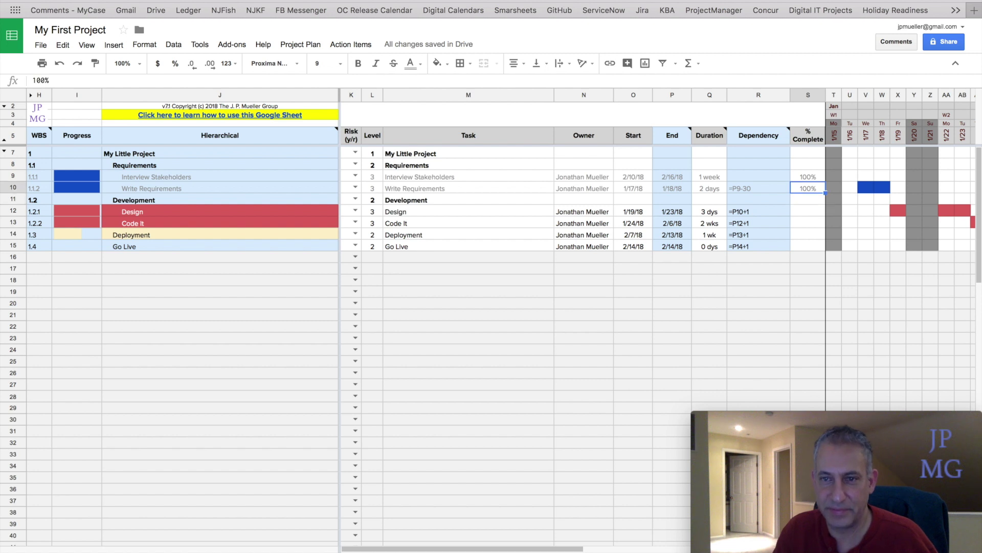
pyautogui.press('Delete')
pyautogui.press('Left')
pyautogui.press('Left')
pyautogui.press('Left')
pyautogui.press('Left')
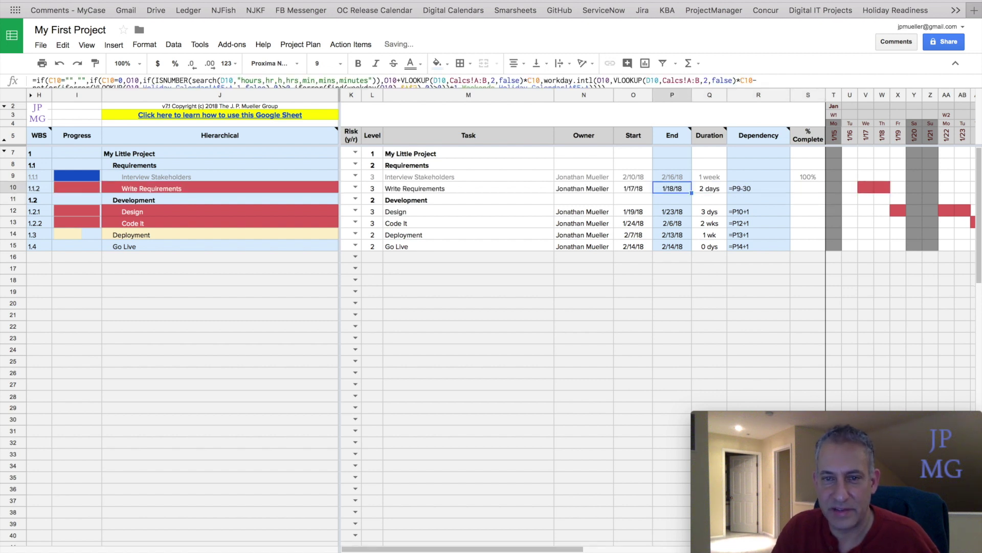
pyautogui.click(231, 80)
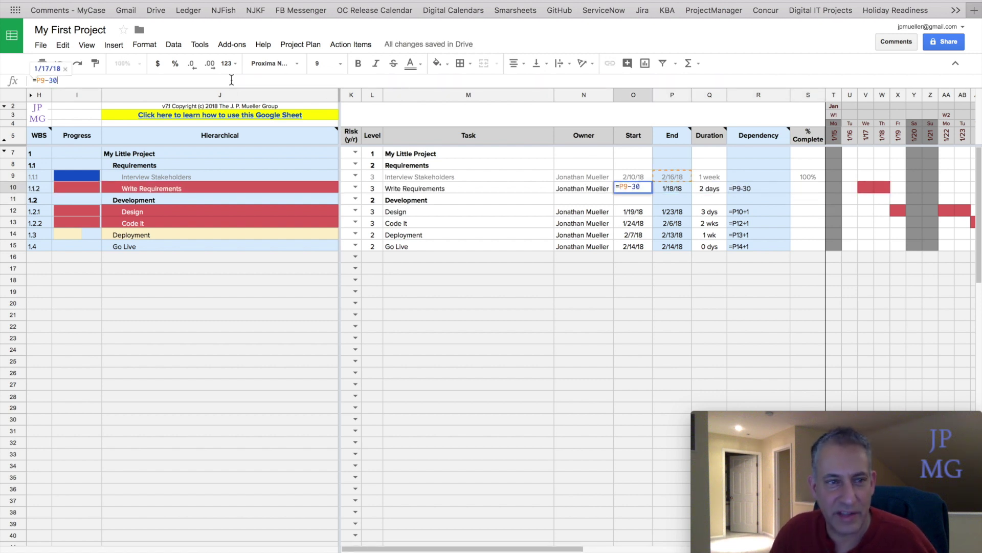
pyautogui.press('BackSpace')
pyautogui.press('BackSpace')
pyautogui.press('BackSpace')
pyautogui.write('+1')
pyautogui.press('Return')
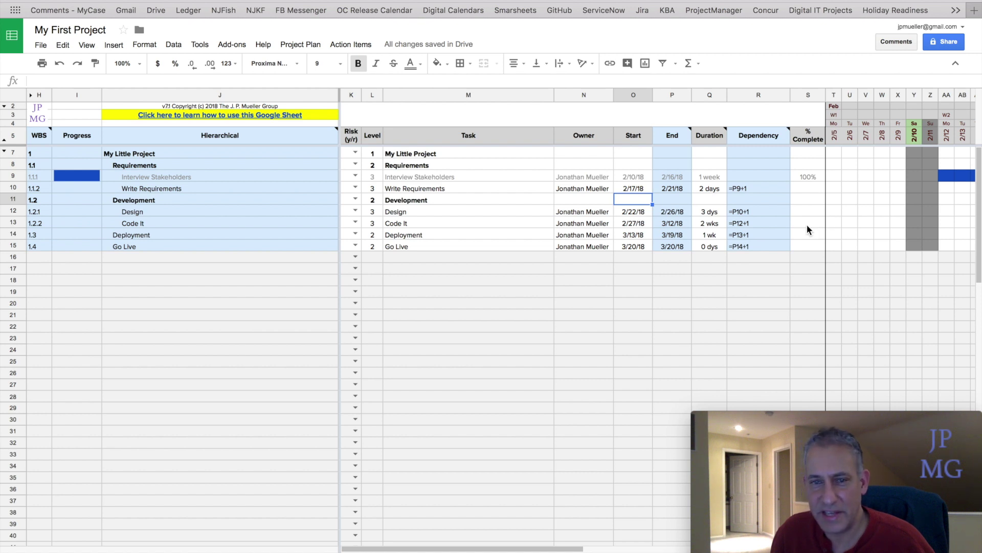
# - Enter a start date and a 7 dys duration in the Requirements summary row
pyautogui.hscroll(8, 807, 224)
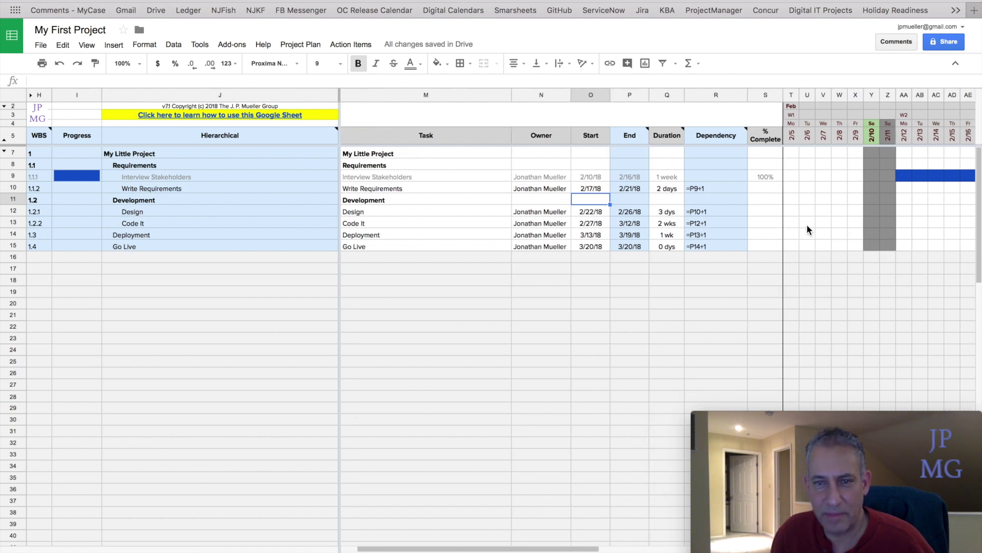
pyautogui.hscroll(4, 806, 225)
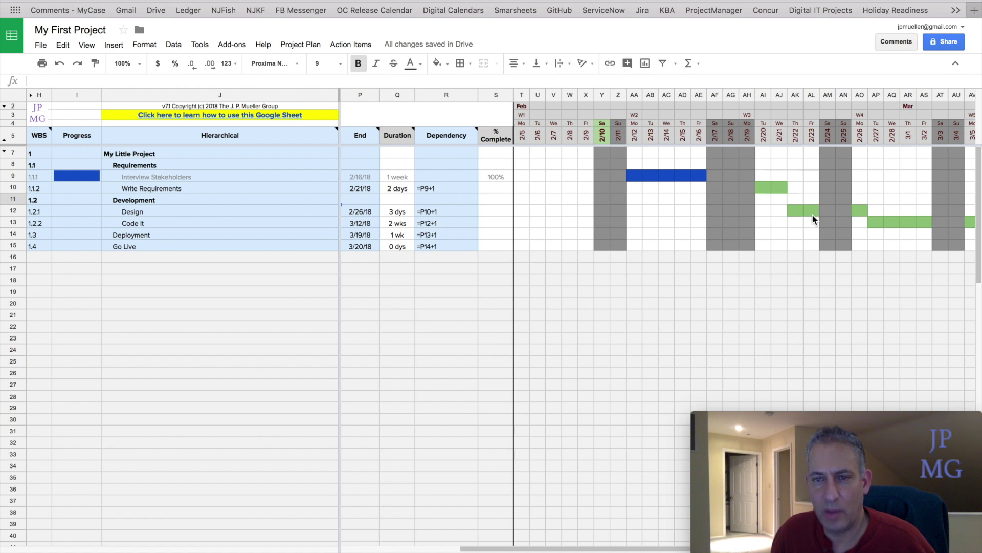
pyautogui.hscroll(-5, 790, 224)
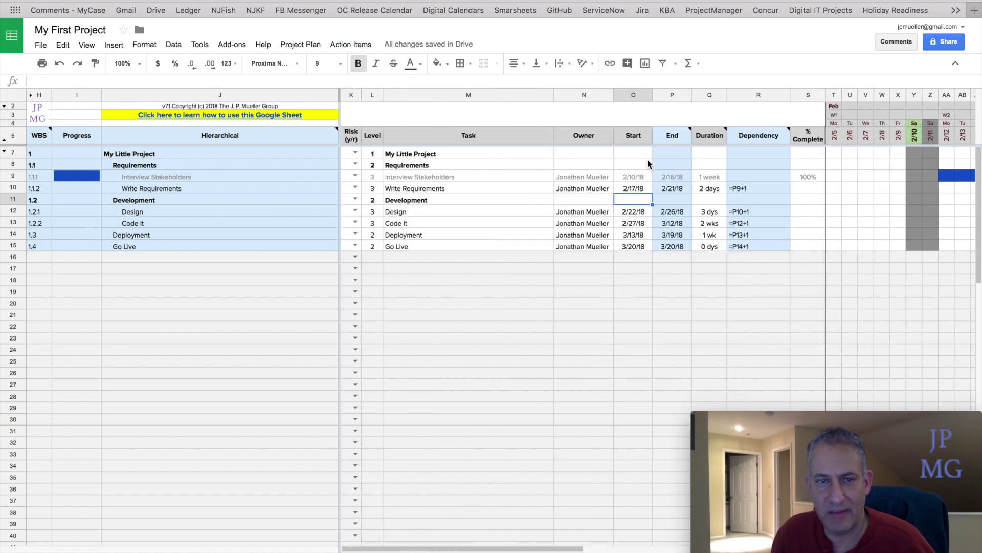
pyautogui.click(608, 165)
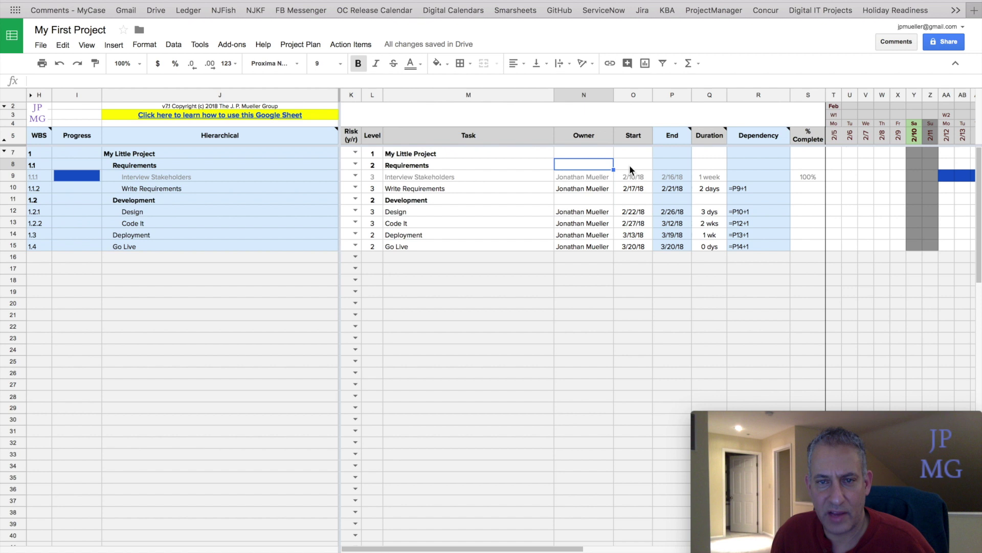
pyautogui.click(630, 165)
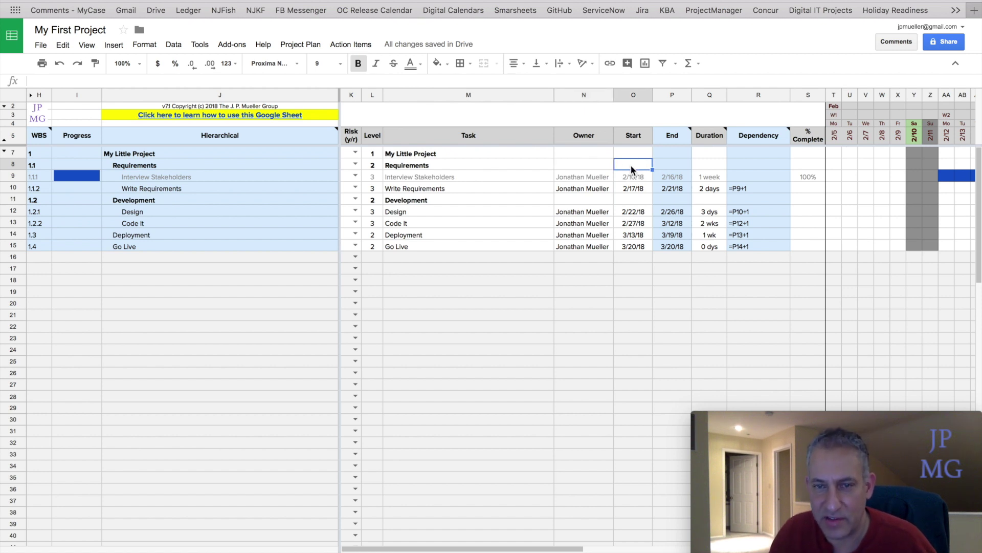
pyautogui.write('2/1')
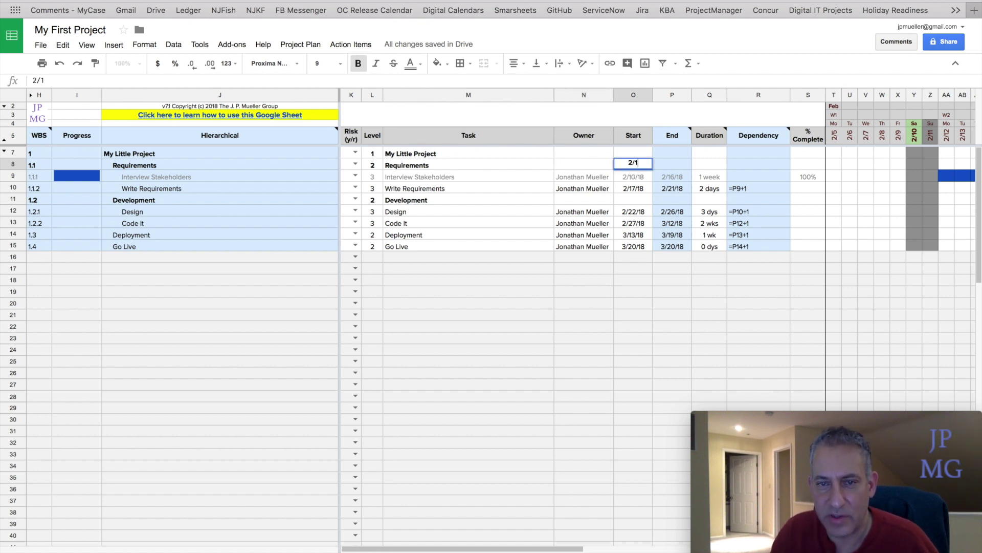
pyautogui.write('10')
pyautogui.press('Tab')
pyautogui.press('Tab')
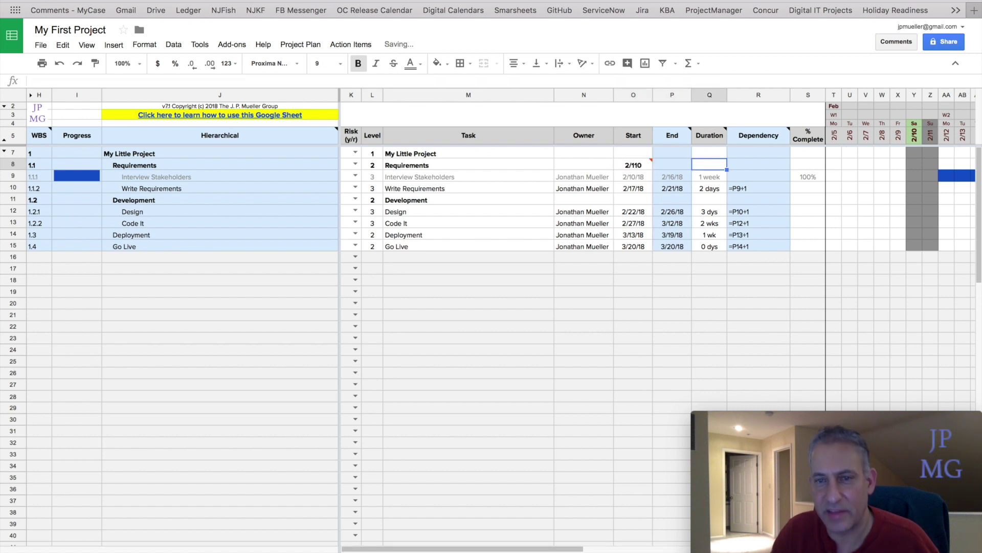
pyautogui.write('7 dys')
pyautogui.press('Return')
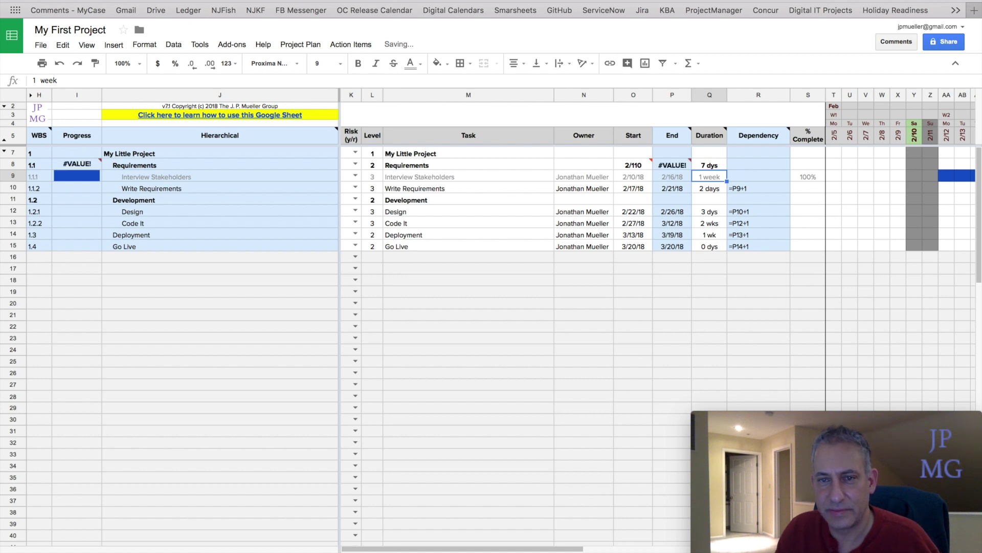
# - Correct the Requirements start date to 2/10/2018 and check its green summary bar
pyautogui.click(709, 165)
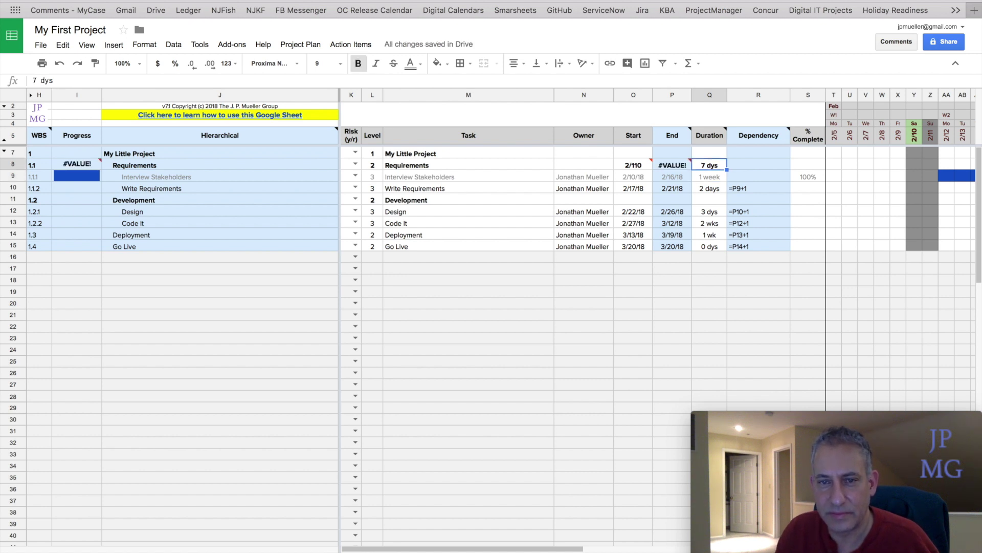
pyautogui.click(634, 165)
pyautogui.write('2//10/2018')
pyautogui.press('Return')
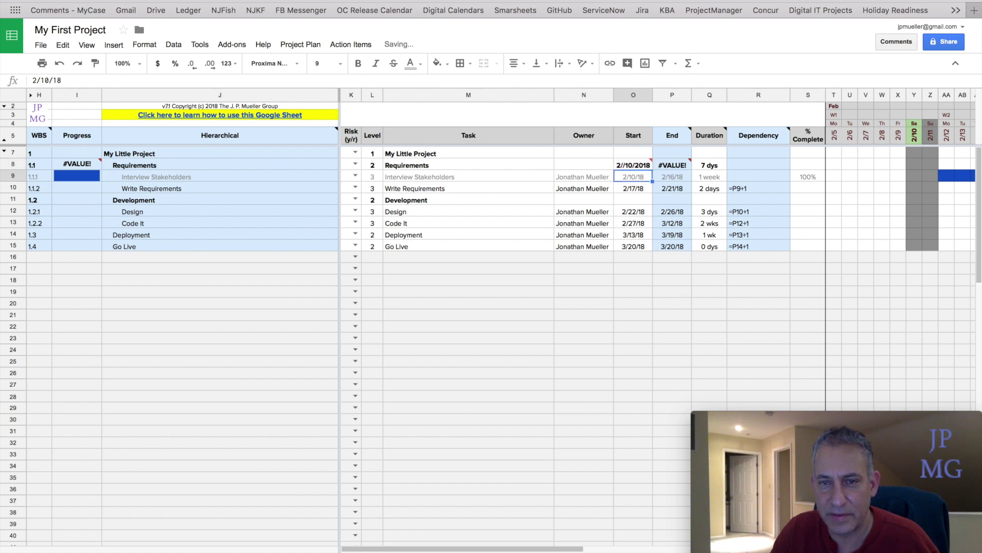
pyautogui.click(634, 165)
pyautogui.write('2/10/')
pyautogui.write('2018')
pyautogui.press('Return')
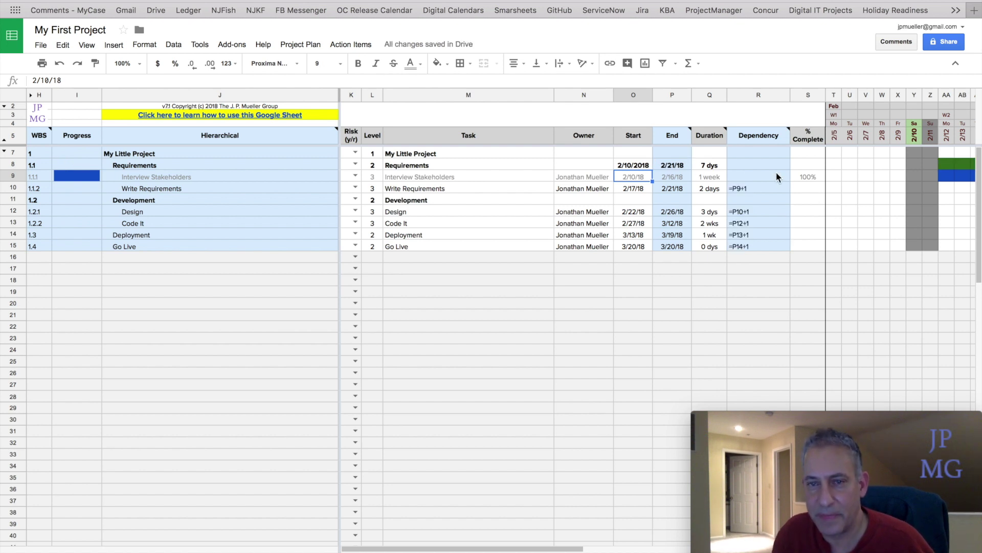
pyautogui.hscroll(10, 845, 166)
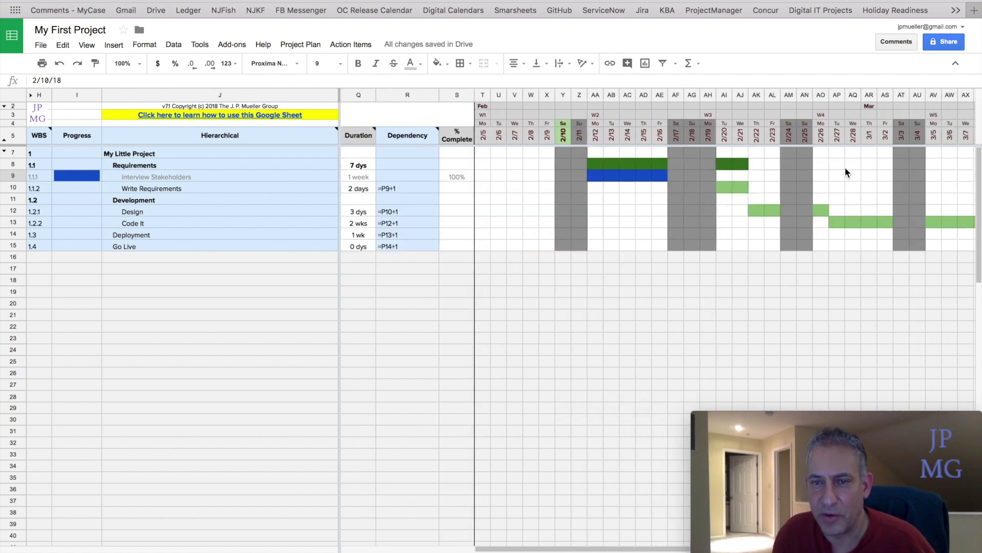
pyautogui.hscroll(-4, 845, 167)
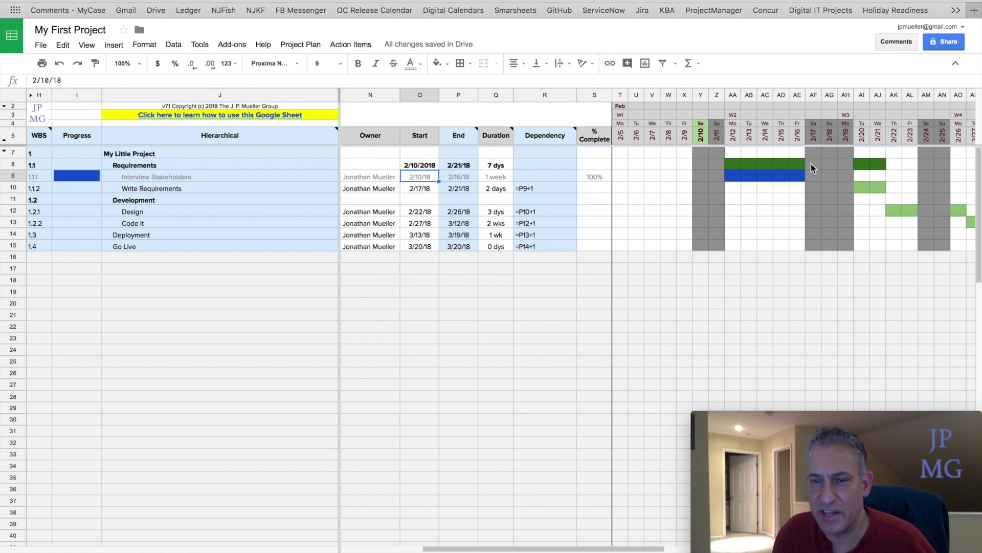
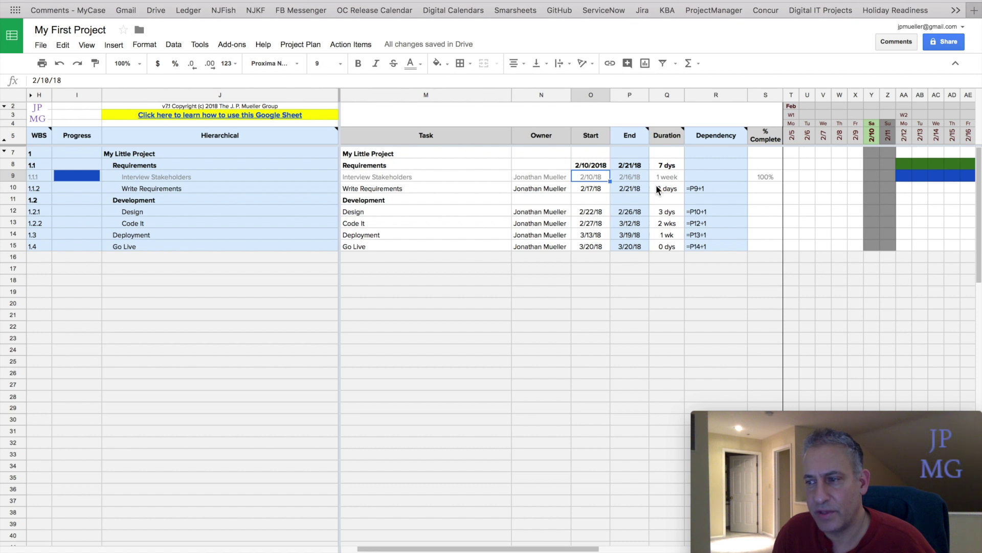
pyautogui.hscroll(-1, 656, 185)
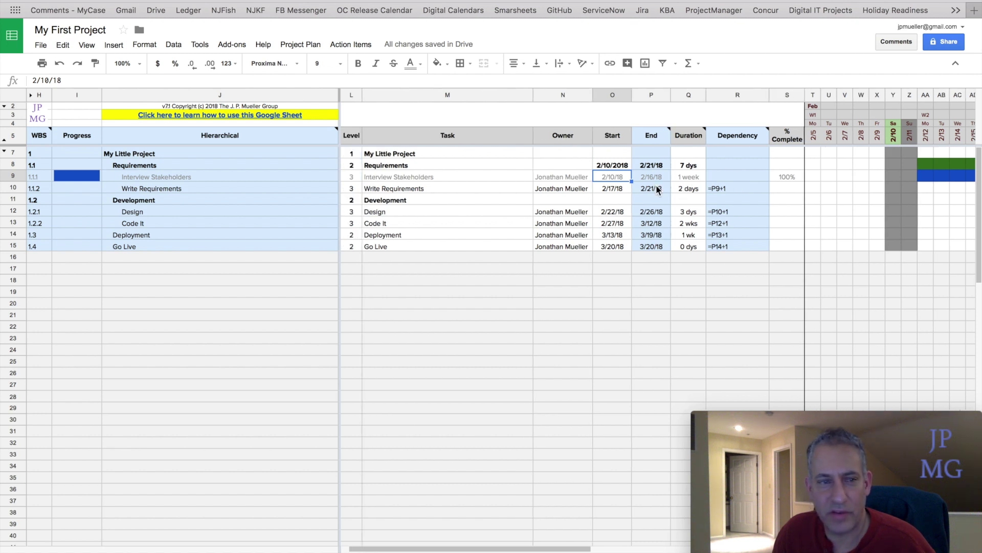
pyautogui.hscroll(-1, 656, 188)
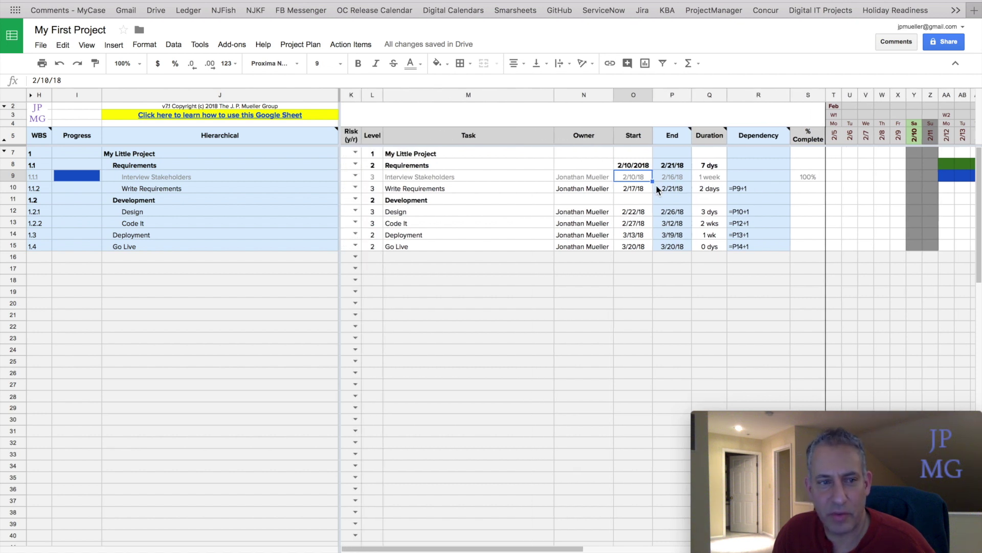
pyautogui.click(86, 177)
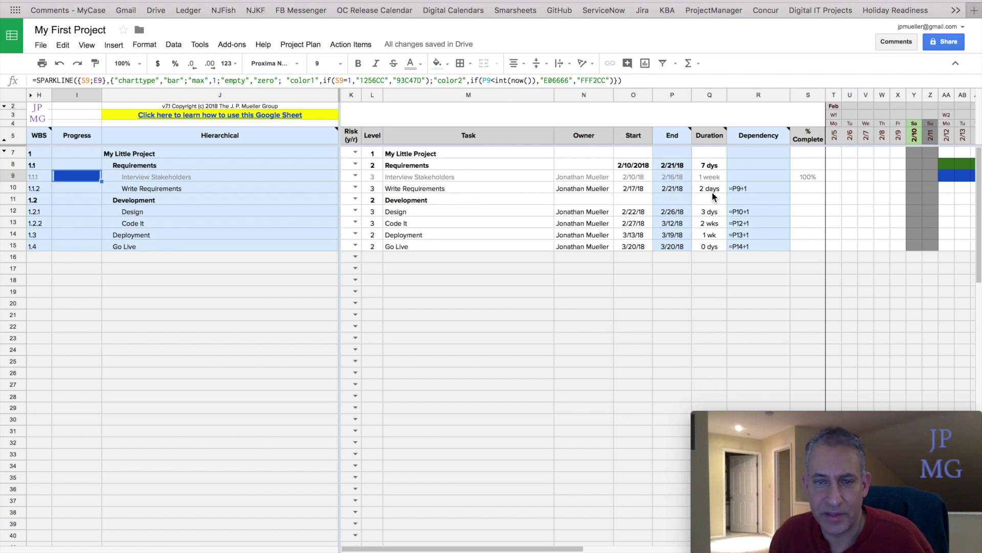
pyautogui.click(663, 190)
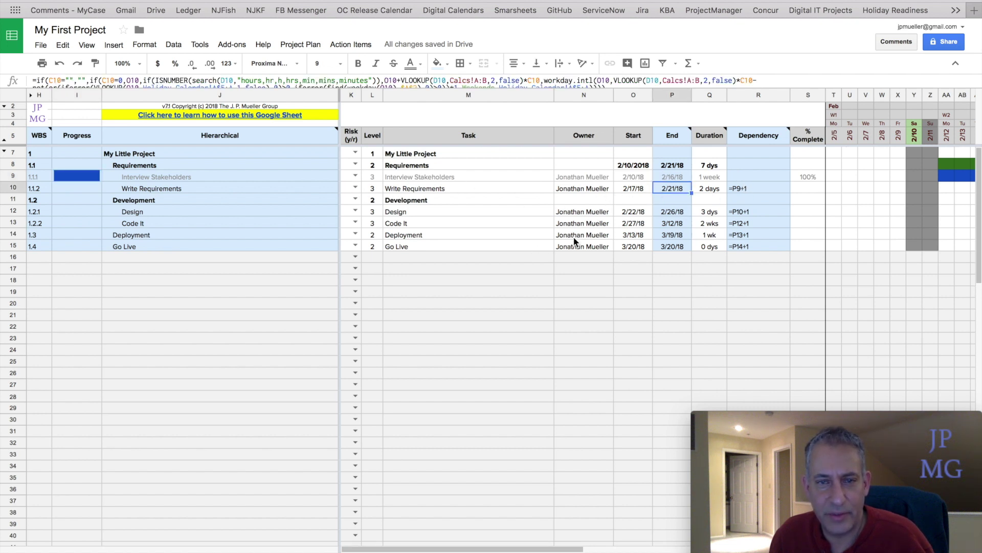
pyautogui.click(801, 188)
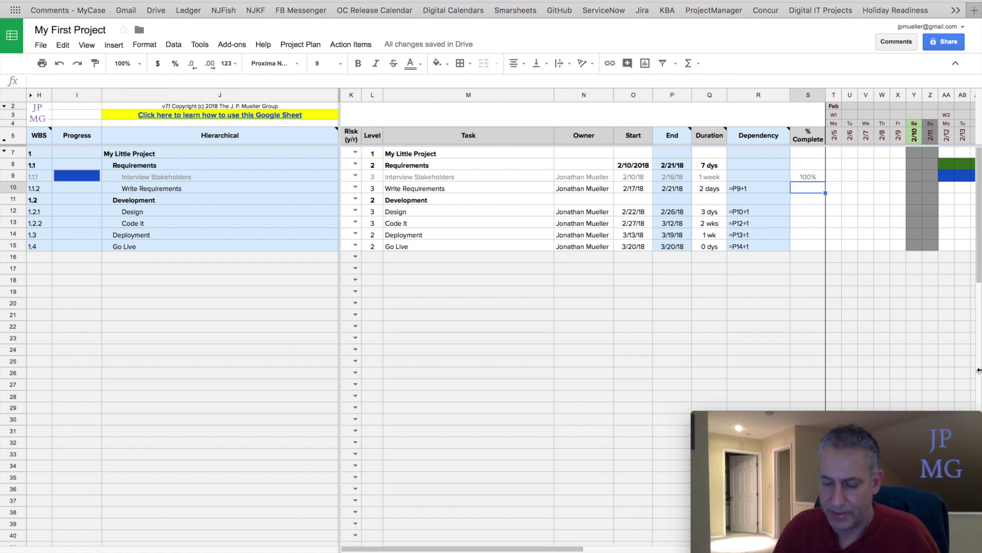
# - Enter 25 as Write Requirements' % complete to show a partial green progress bar
pyautogui.write('25')
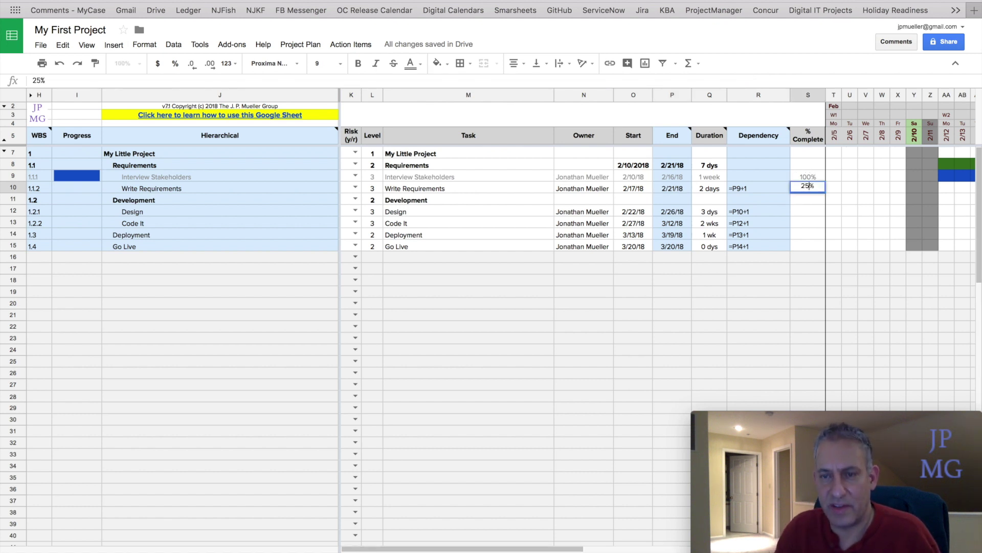
pyautogui.press('Return')
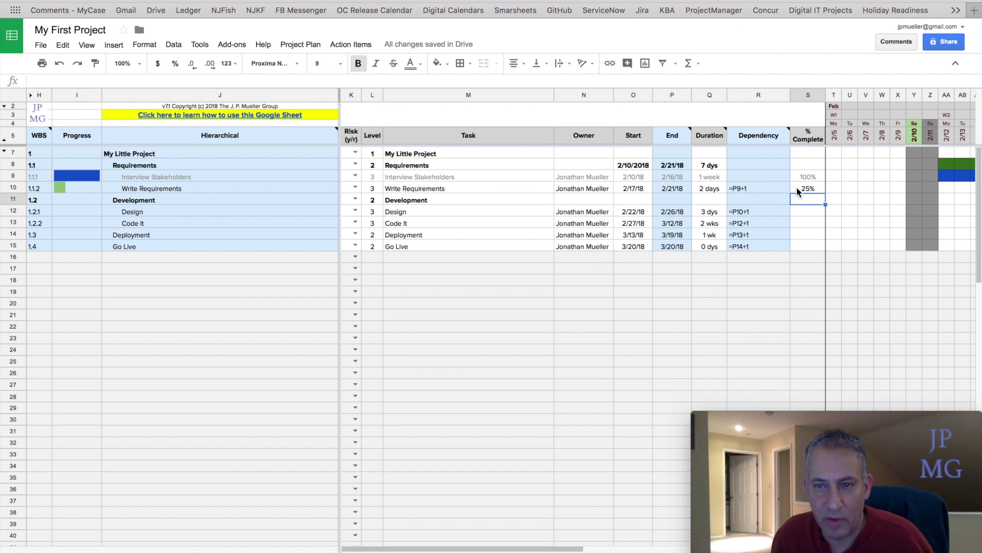
# - Change Write Requirements' start formula to =P9-1 so it runs 2/15/18 to 2/16/18
pyautogui.click(629, 190)
pyautogui.click(102, 80)
pyautogui.press('BackSpace')
pyautogui.press('BackSpace')
pyautogui.press('BackSpace')
pyautogui.press('BackSpace')
pyautogui.press('BackSpace')
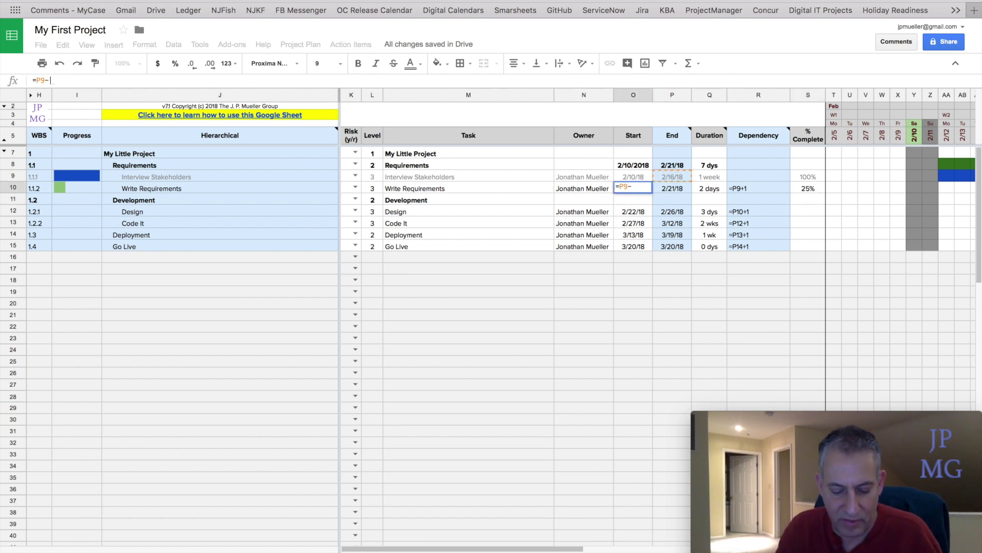
pyautogui.press('Return')
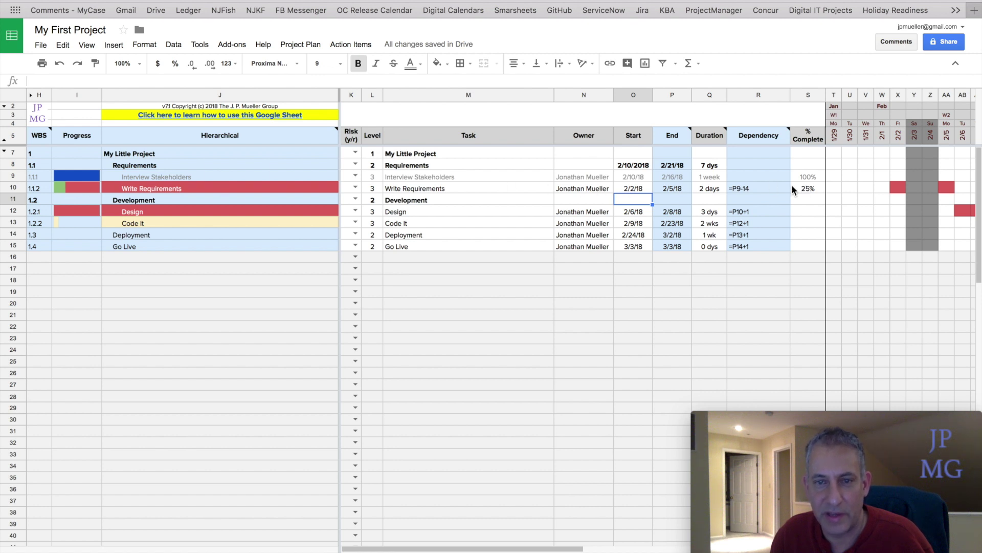
pyautogui.click(629, 189)
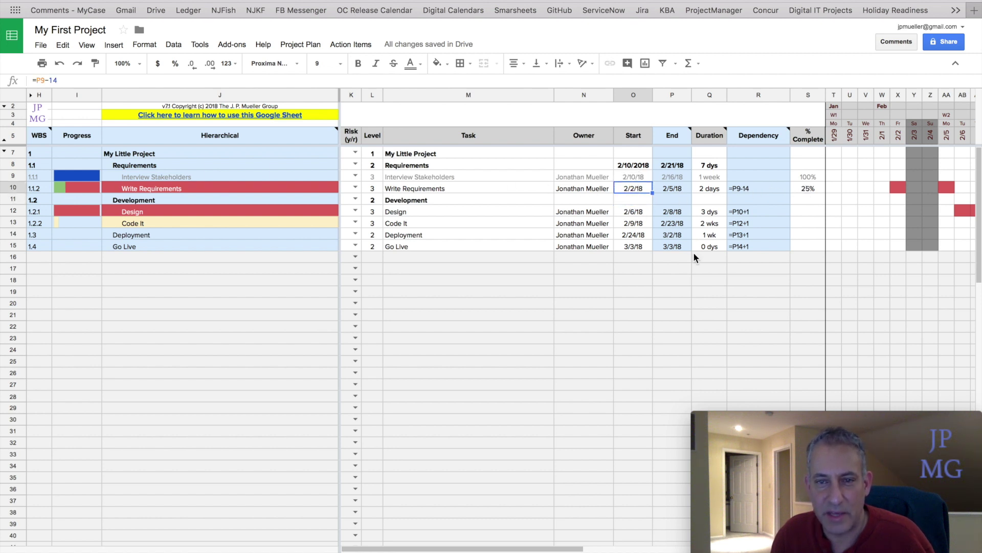
pyautogui.click(82, 81)
pyautogui.press('BackSpace')
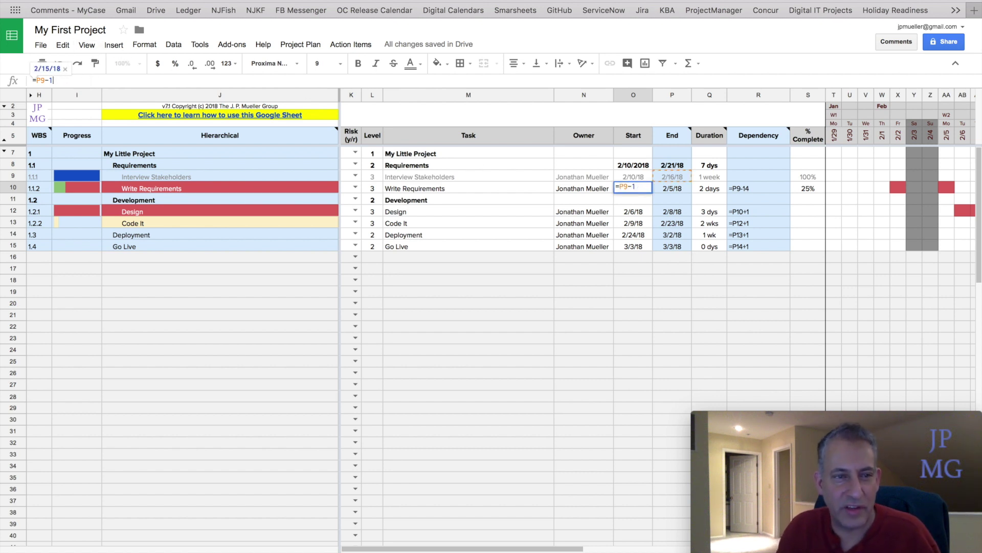
pyautogui.press('Return')
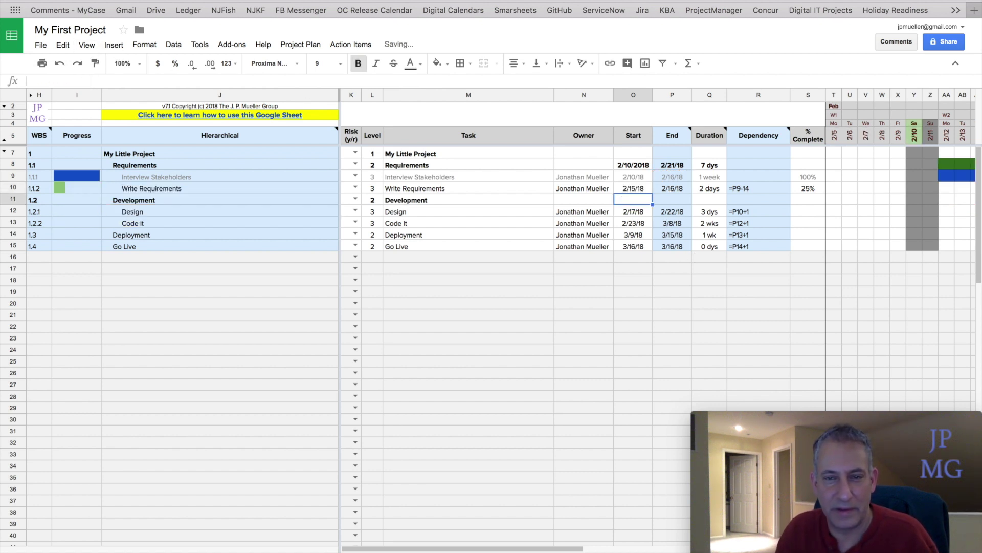
pyautogui.press('Up')
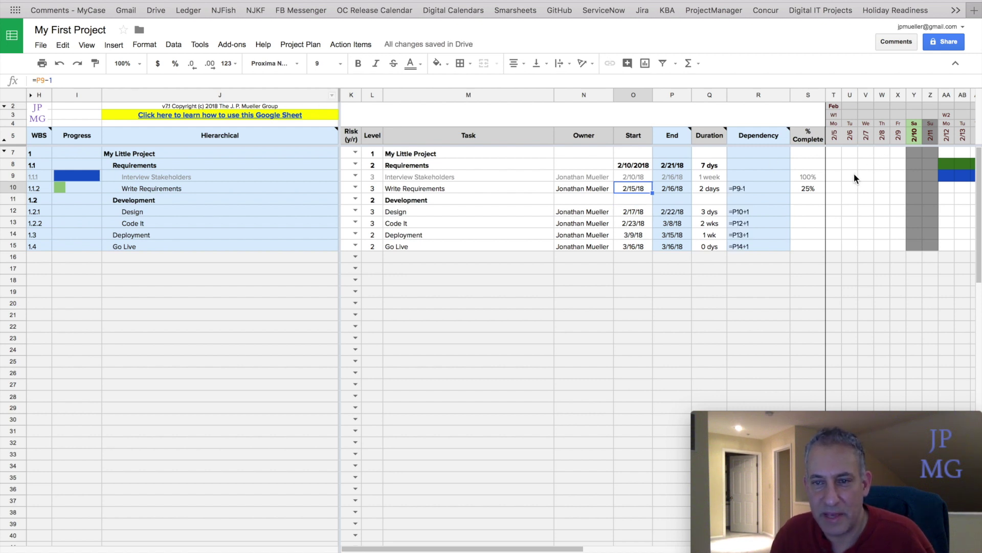
# - Lower Write Requirements' % complete to 10
pyautogui.click(814, 188)
pyautogui.write('10')
pyautogui.press('Return')
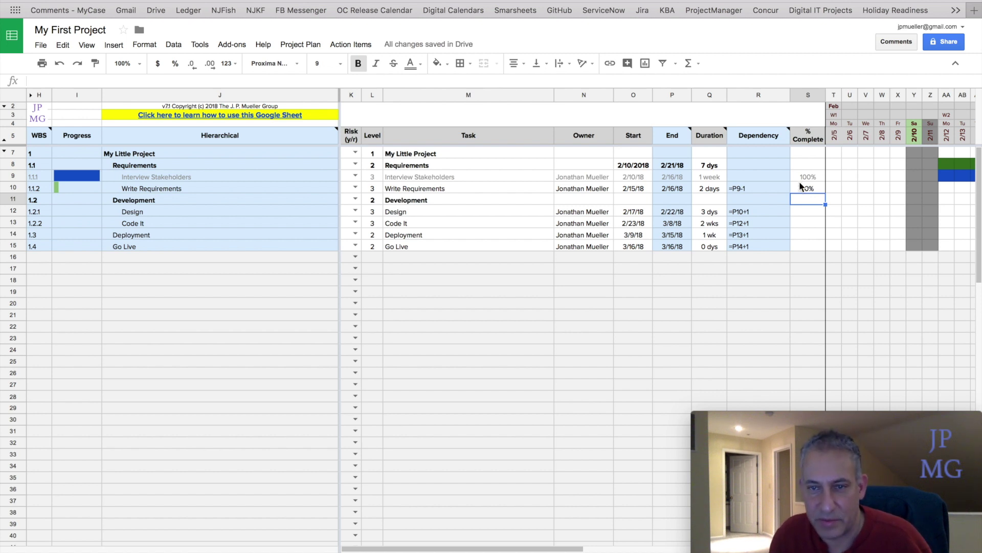
# - Move Interview Stakeholders' start date to 2/9/18, shifting dependent dates earlier
pyautogui.click(631, 176)
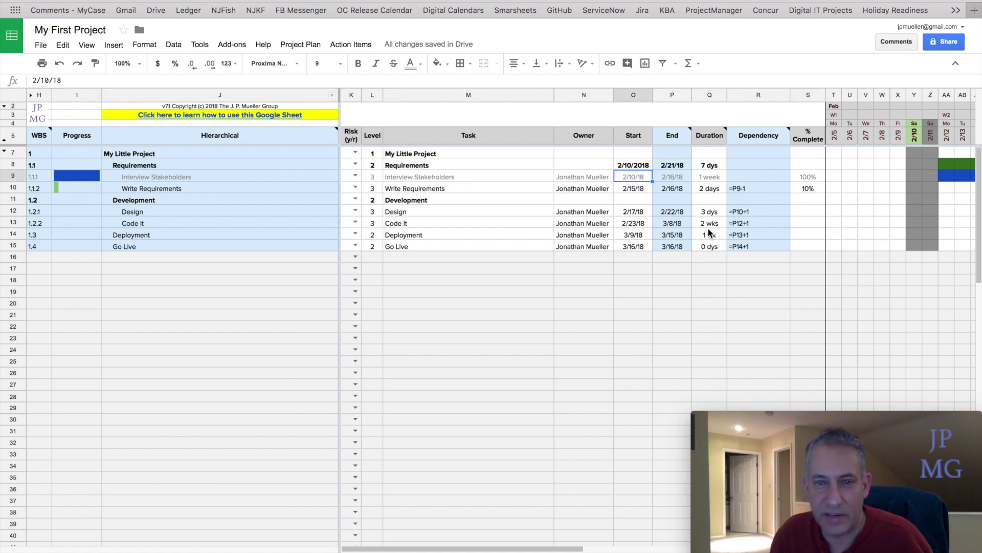
pyautogui.write('2/')
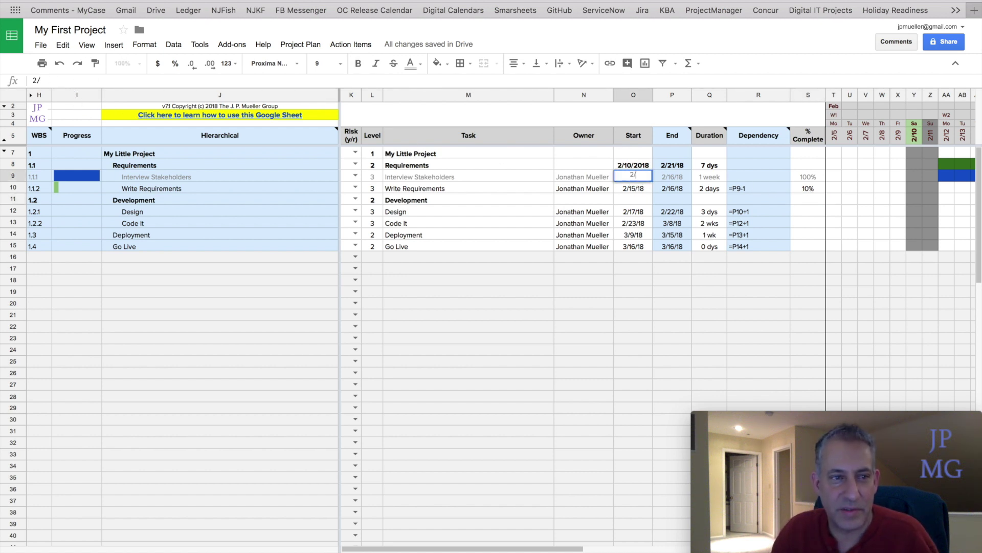
pyautogui.write('9/18')
pyautogui.press('Return')
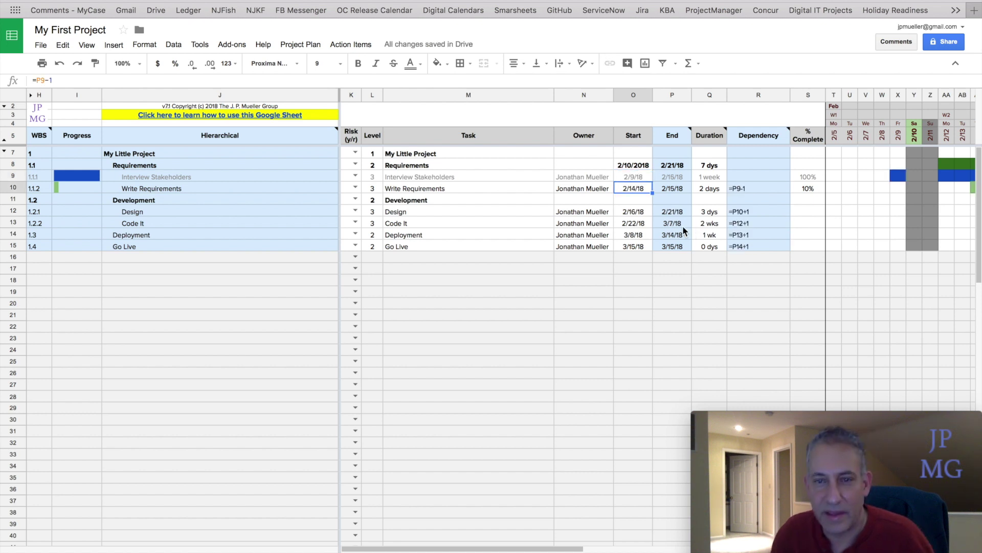
# - Set Write Requirements' duration to 1 wk, ending 2/21/18
pyautogui.click(710, 188)
pyautogui.write('1 2k')
pyautogui.press('BackSpace')
pyautogui.press('BackSpace')
pyautogui.press('BackSpace')
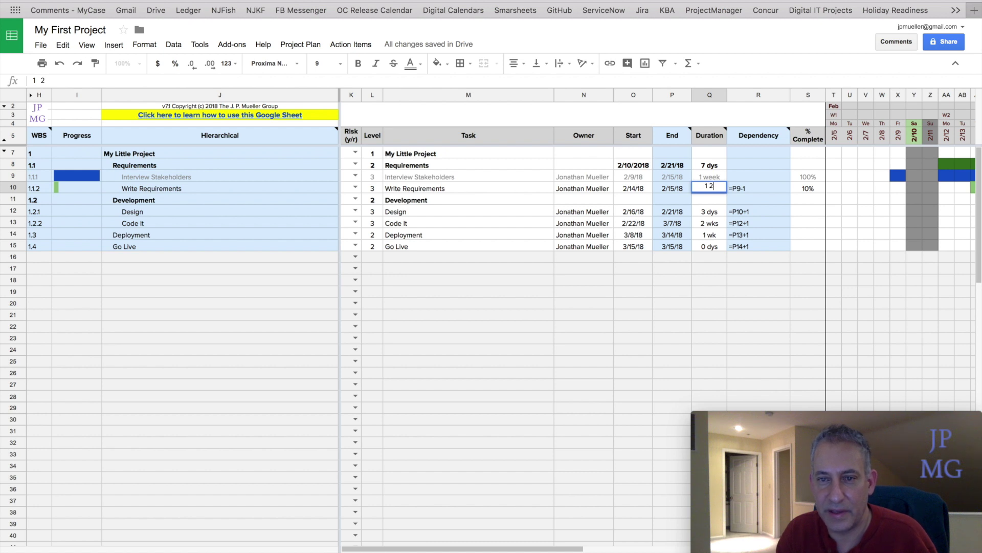
pyautogui.write('wk')
pyautogui.press('Return')
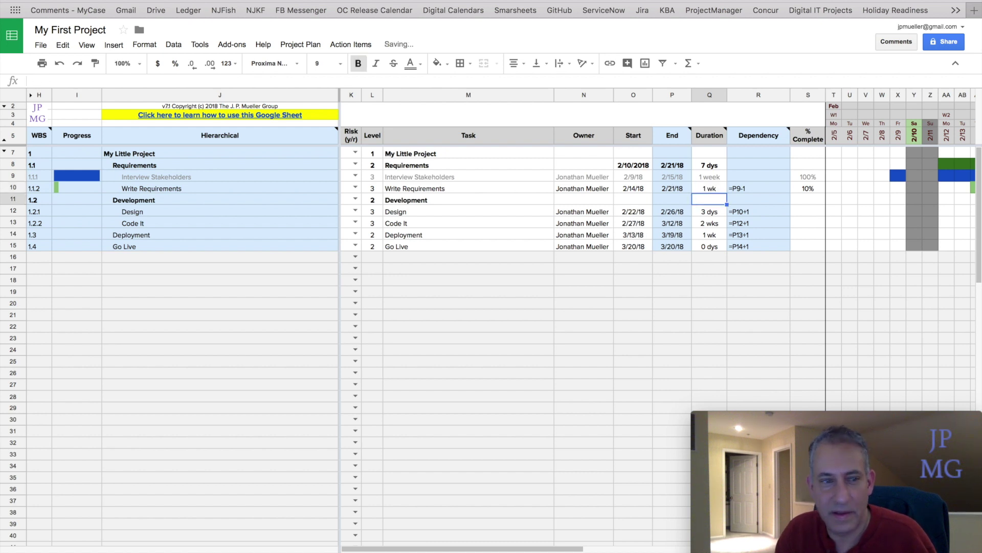
# - Set Write Requirements to 0% complete, then return to its end date cell
pyautogui.press('Up')
pyautogui.press('Right')
pyautogui.press('Right')
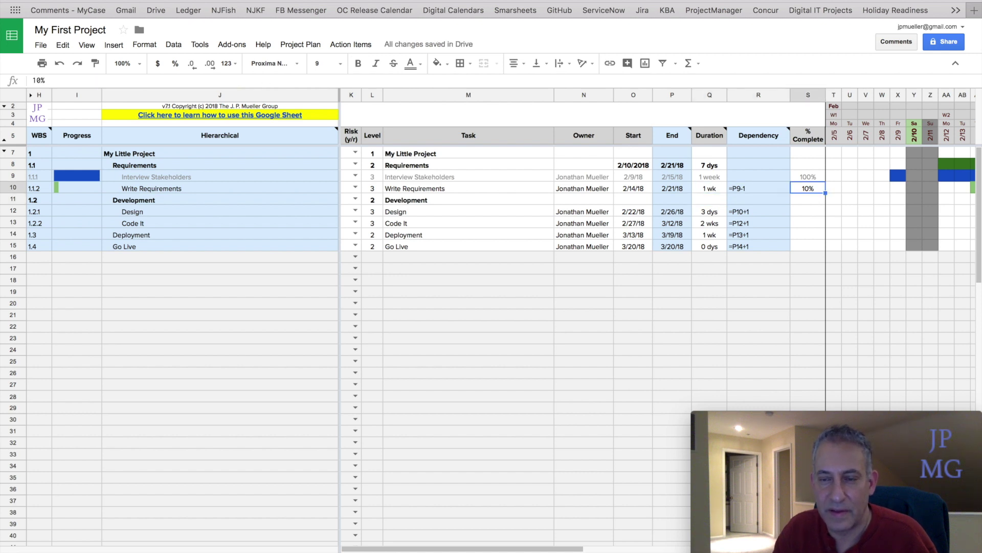
pyautogui.write('0')
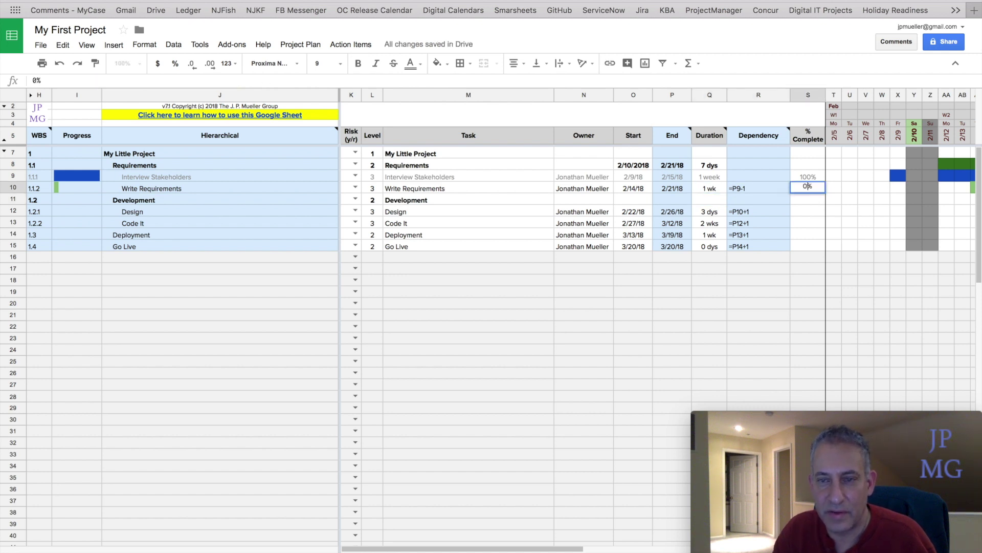
pyautogui.press('Return')
pyautogui.press('Up')
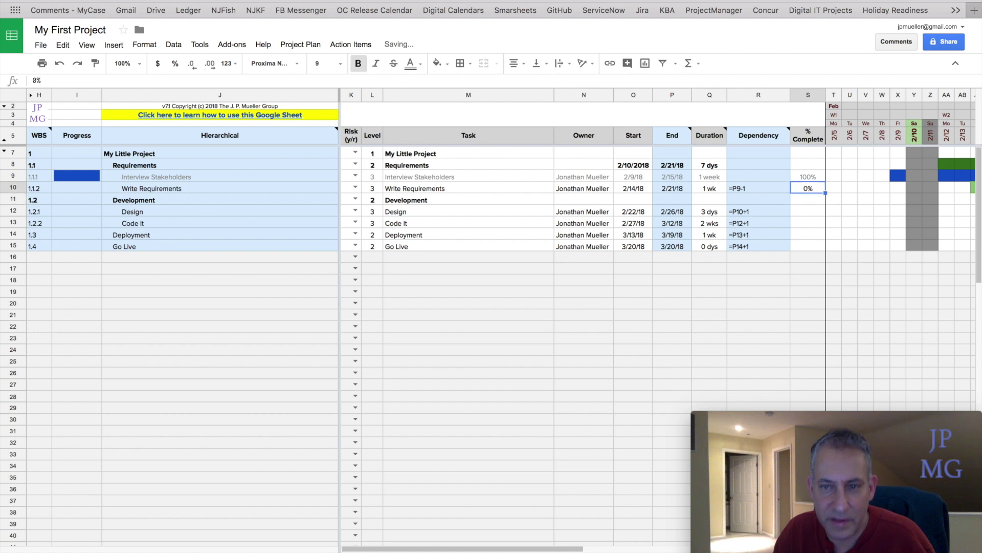
pyautogui.press('Left')
pyautogui.press('Left')
pyautogui.press('Left')
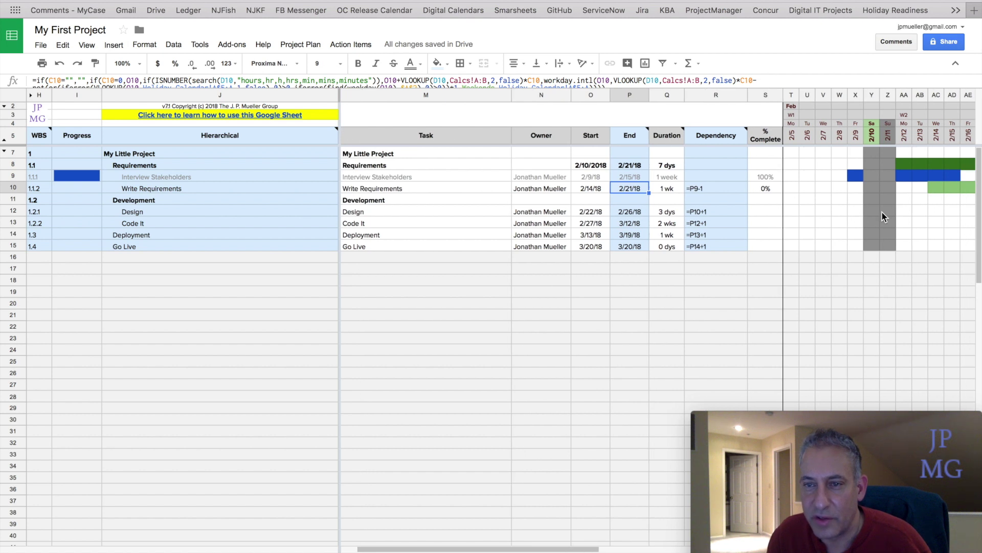
# - Change Write Requirements' start formula to =P9-8, running 2/7/18 to 2/13/18
pyautogui.click(597, 186)
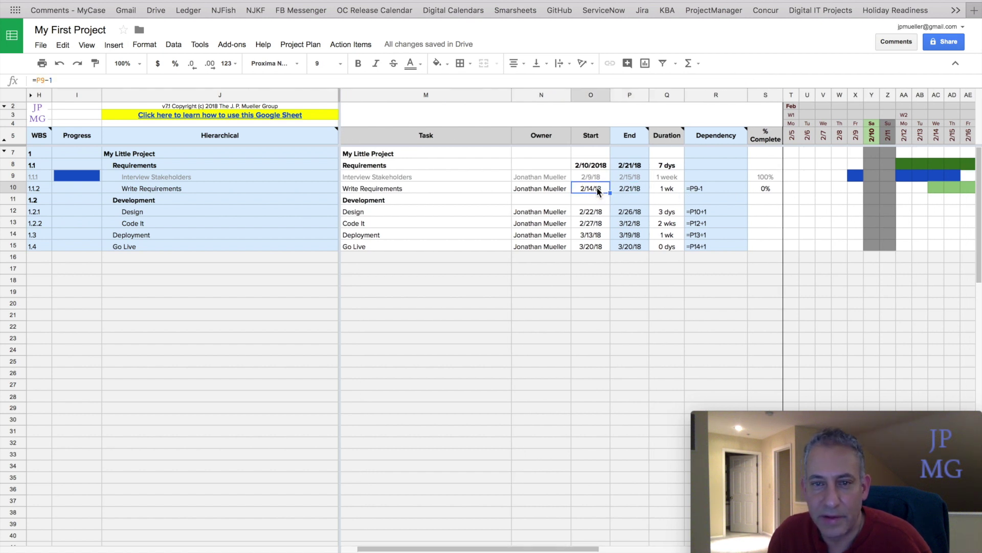
pyautogui.click(75, 78)
pyautogui.press('BackSpace')
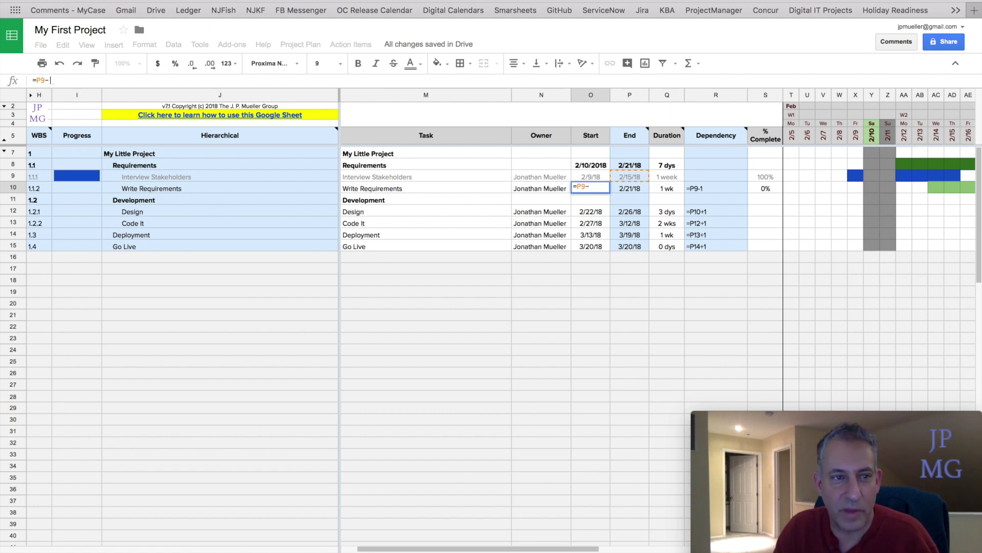
pyautogui.write('8')
pyautogui.press('Return')
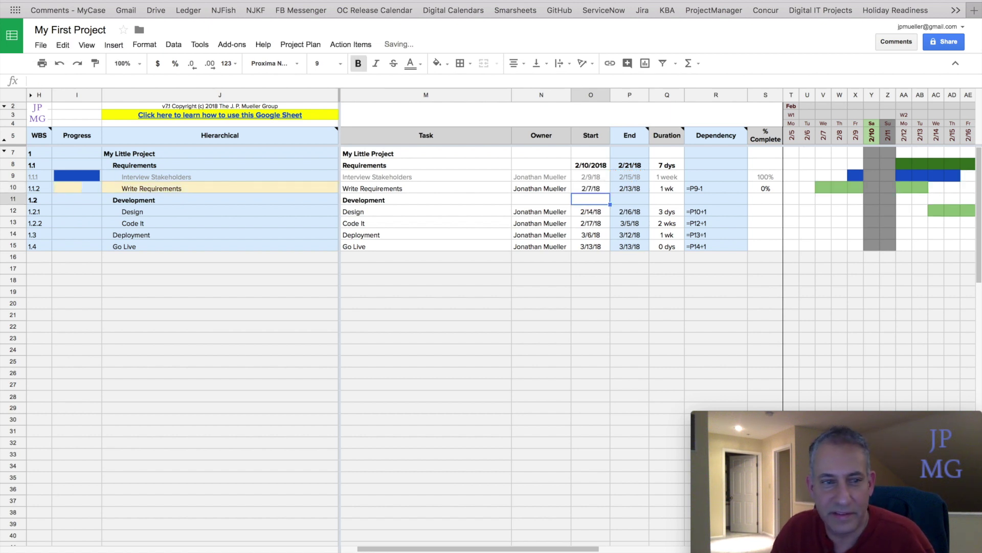
pyautogui.press('Up')
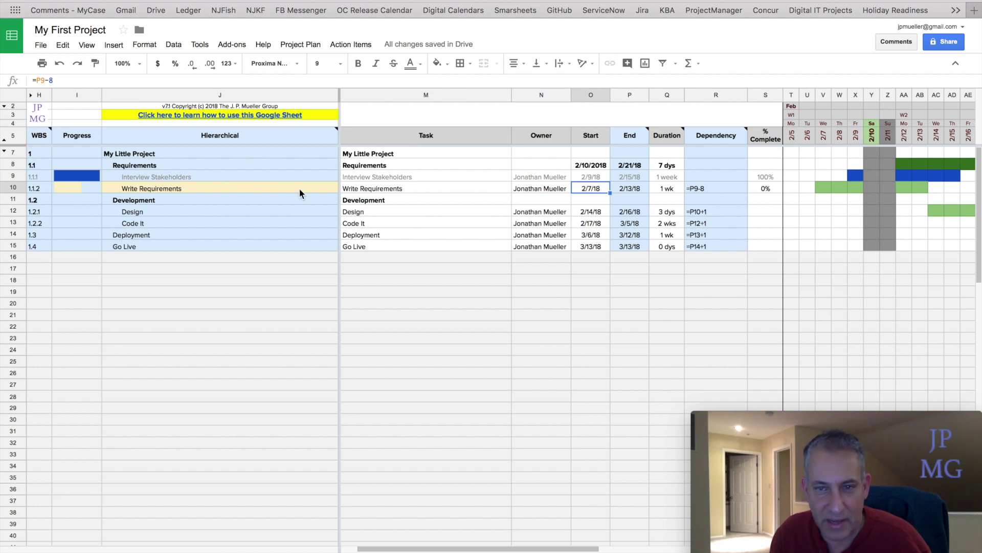
pyautogui.click(763, 189)
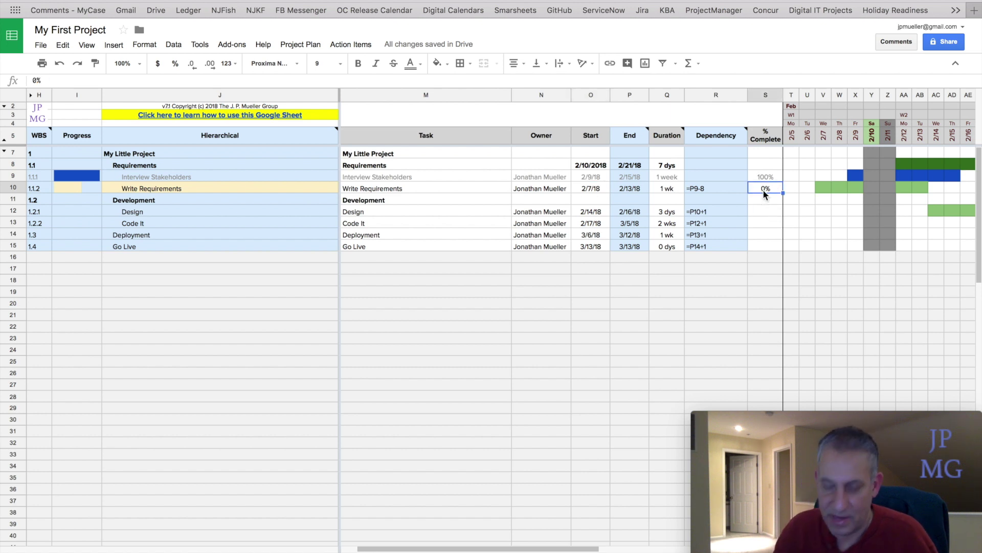
# - Enter 10% complete, then set Write Requirements' start to =P9+1 (2/16/18)
pyautogui.write('10')
pyautogui.press('Return')
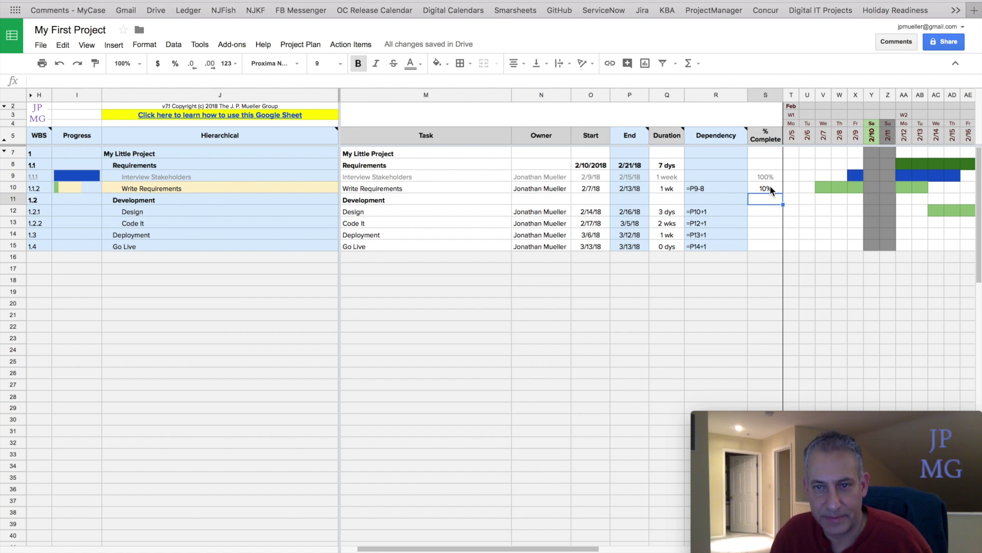
pyautogui.click(764, 177)
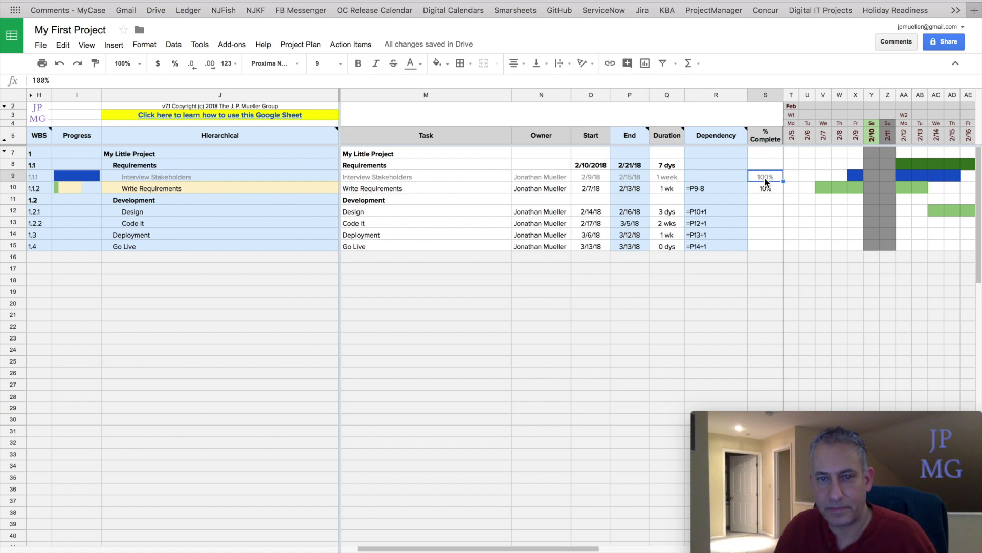
pyautogui.press('Down')
pyautogui.press('Left')
pyautogui.press('Left')
pyautogui.press('Left')
pyautogui.press('Right')
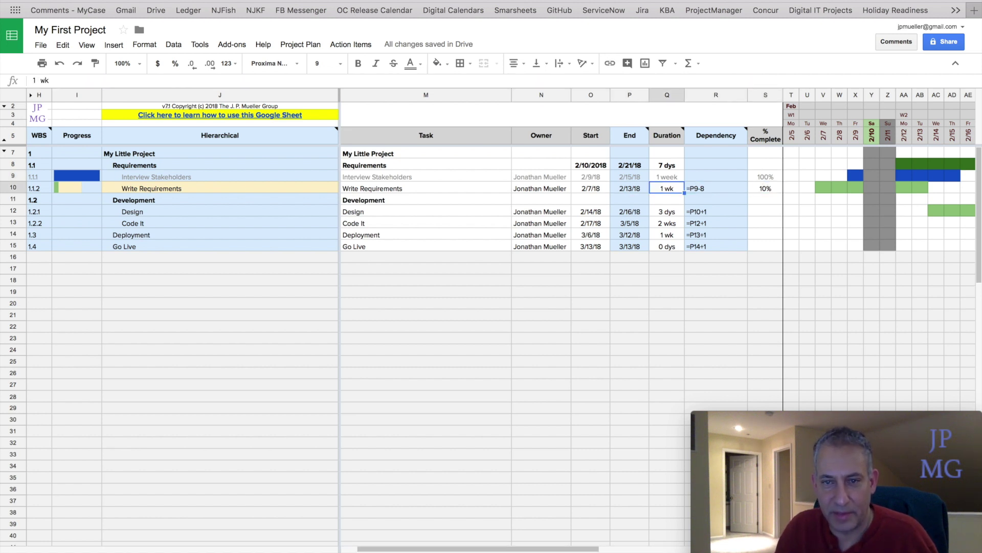
pyautogui.press('Left')
pyautogui.press('Left')
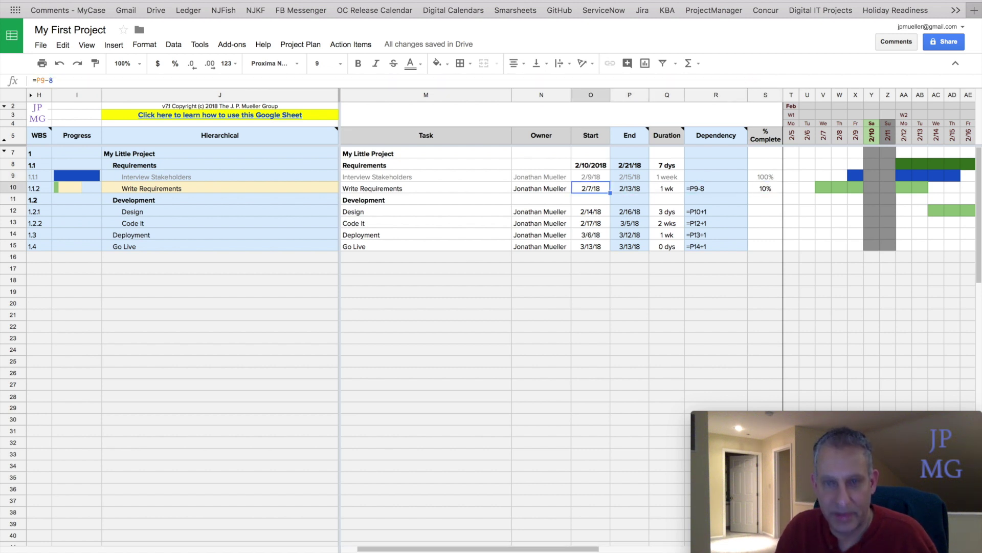
pyautogui.write('=P9+1')
pyautogui.press('Return')
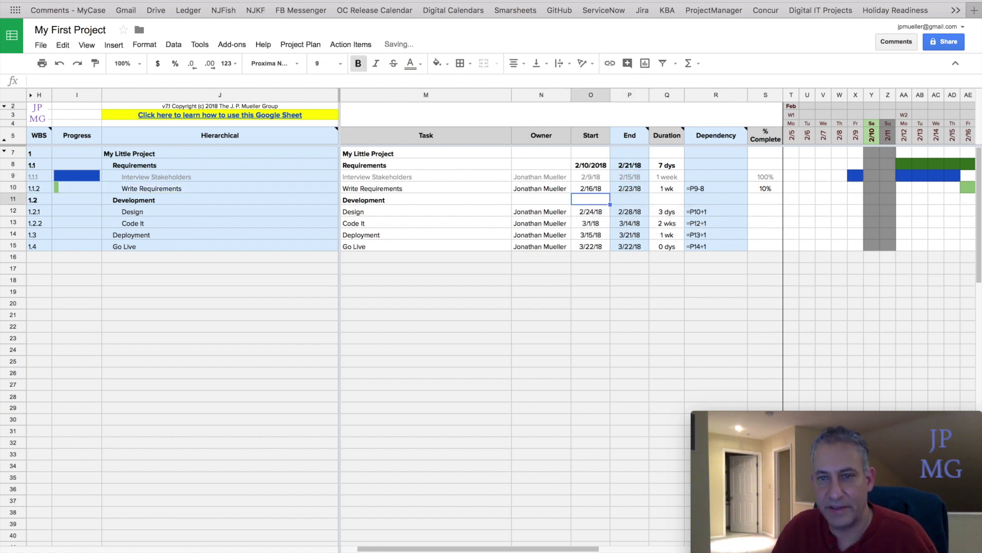
# - Mark Write Requirements 25% complete, correcting the doubled percent entry
pyautogui.click(768, 189)
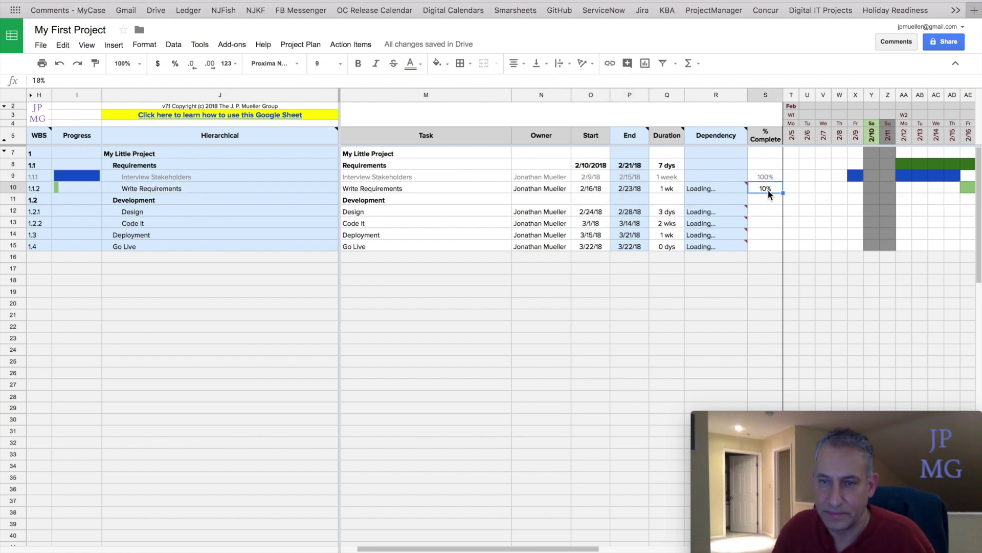
pyautogui.write('25%')
pyautogui.press('Return')
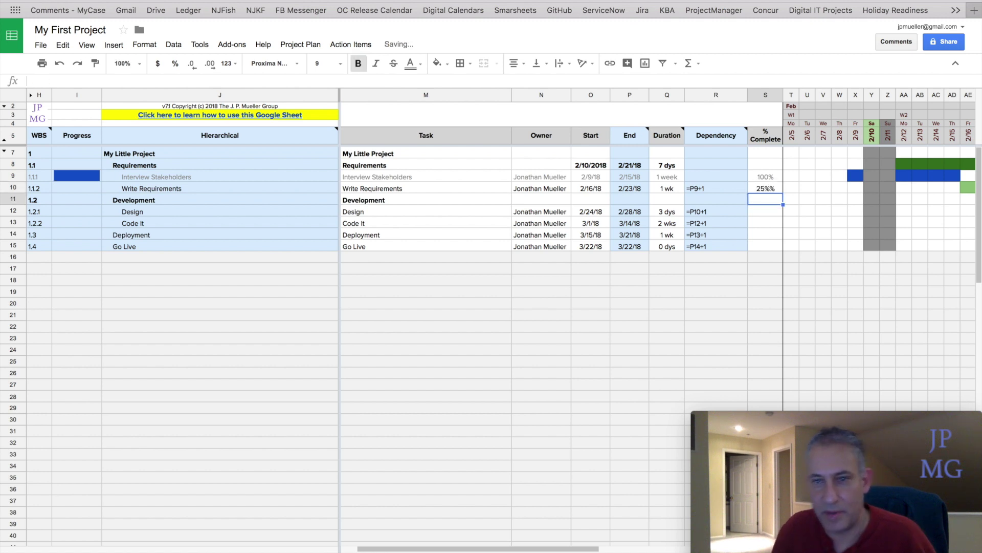
pyautogui.click(766, 189)
pyautogui.write('25')
pyautogui.press('Return')
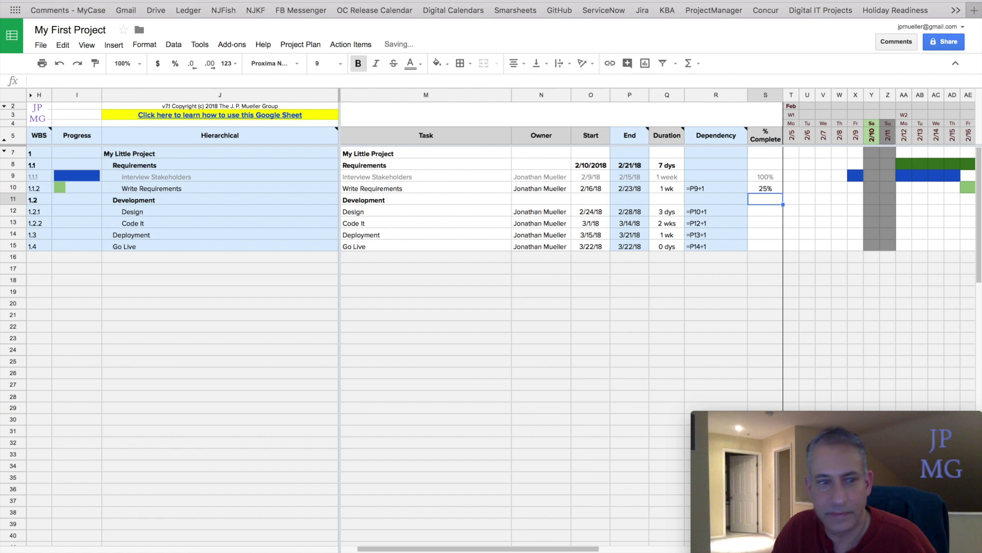
pyautogui.click(766, 211)
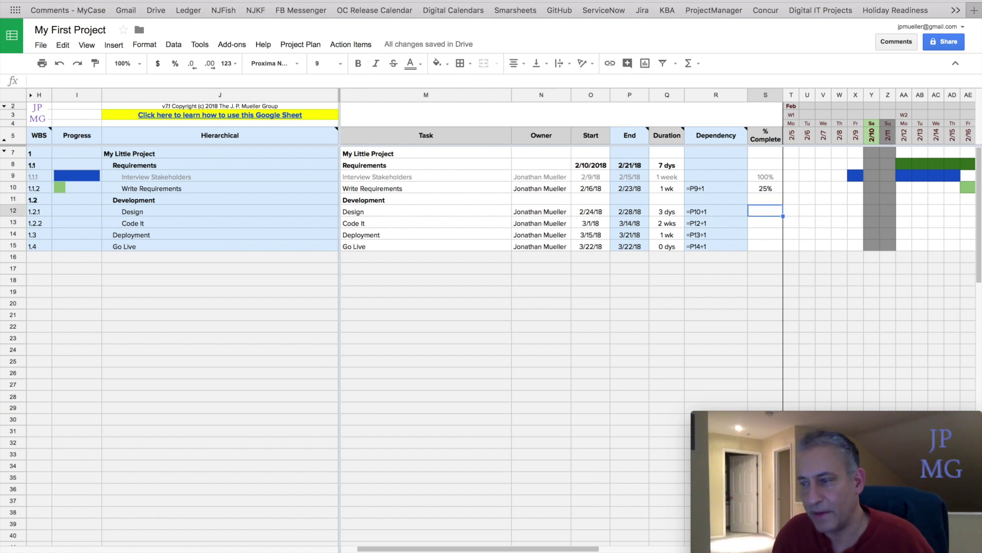